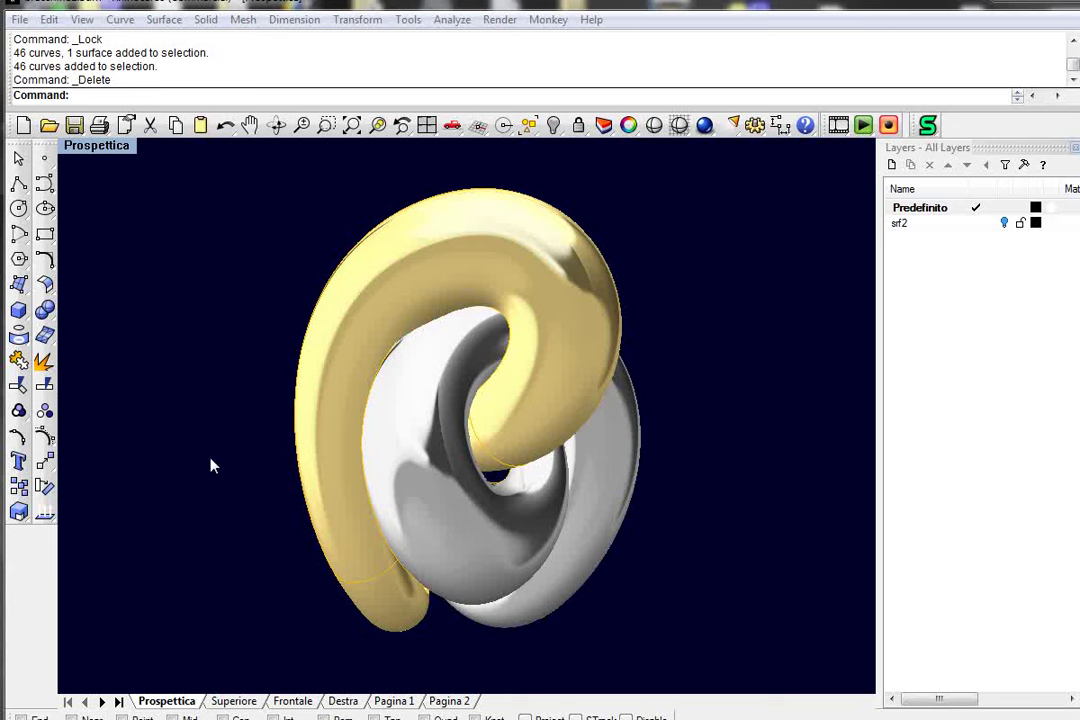
# - Launch Smart3d Pave (S3d_Pave), move its panel aside, and set stone diameter to 1.7
pyautogui.moveTo(211, 465); pyautogui.dragTo(198, 462, button='right')
pyautogui.press('Down')
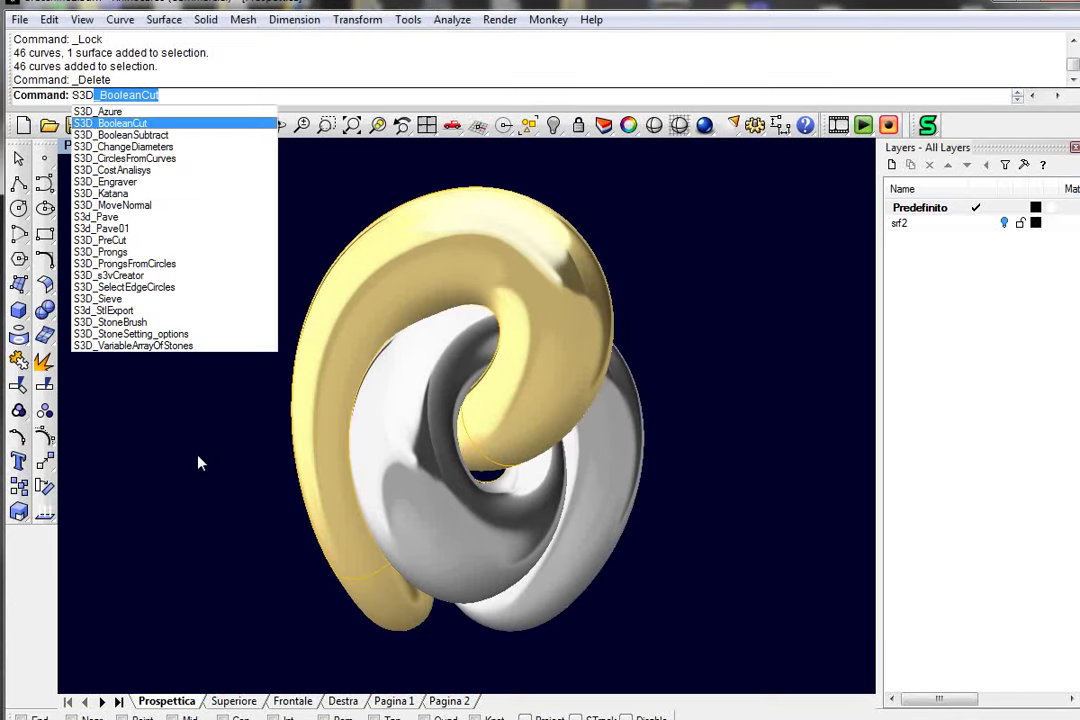
pyautogui.press('Down')
pyautogui.press('Down')
pyautogui.press('Down')
pyautogui.press('Down')
pyautogui.press('Down')
pyautogui.press('Down')
pyautogui.press('Down')
pyautogui.press('Return')
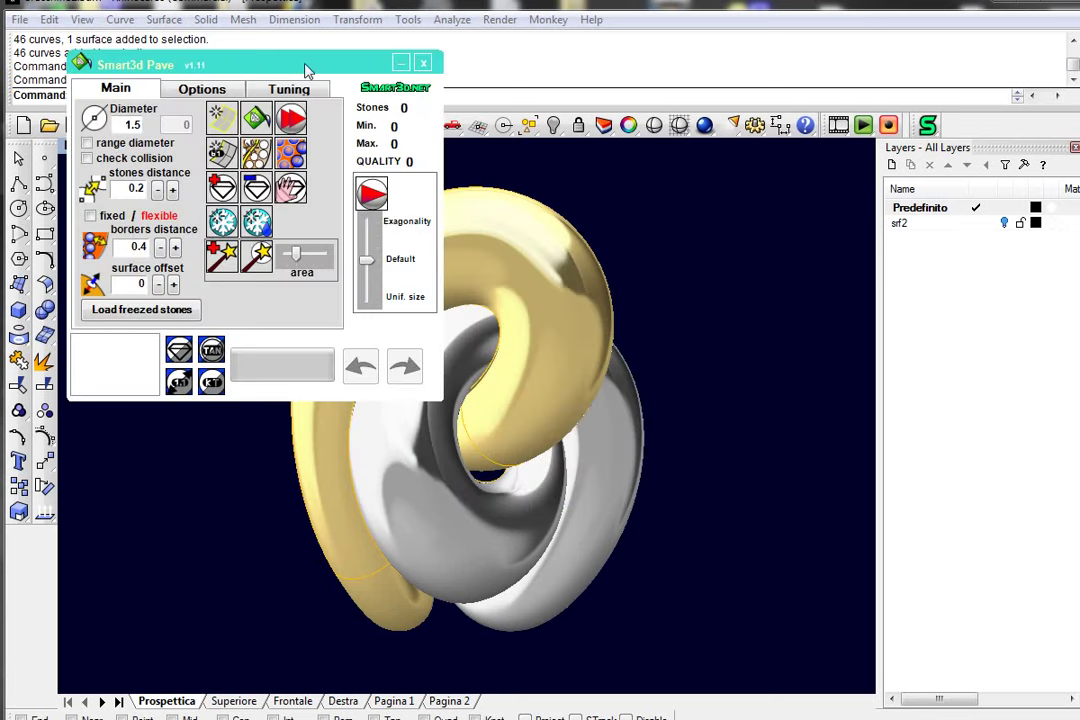
pyautogui.moveTo(308, 70)
pyautogui.mouseDown()
pyautogui.moveTo(886, 382)
pyautogui.moveTo(903, 375)
pyautogui.mouseUp()
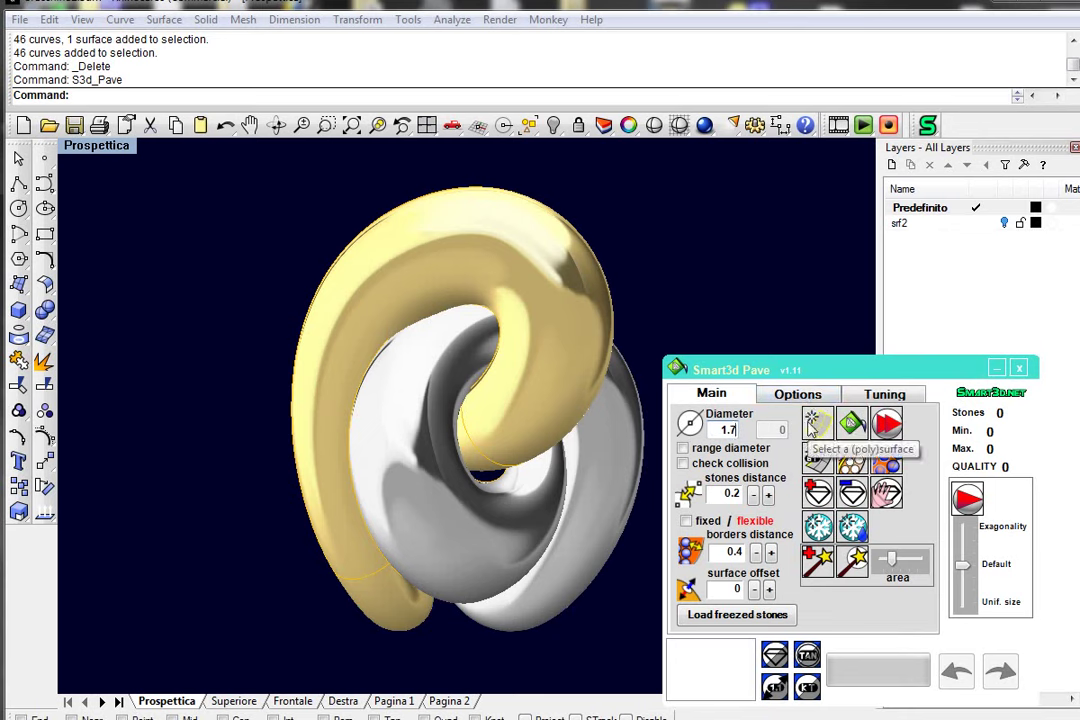
# - Select the gold ring as the surface and pave it with stones
pyautogui.click(815, 423)
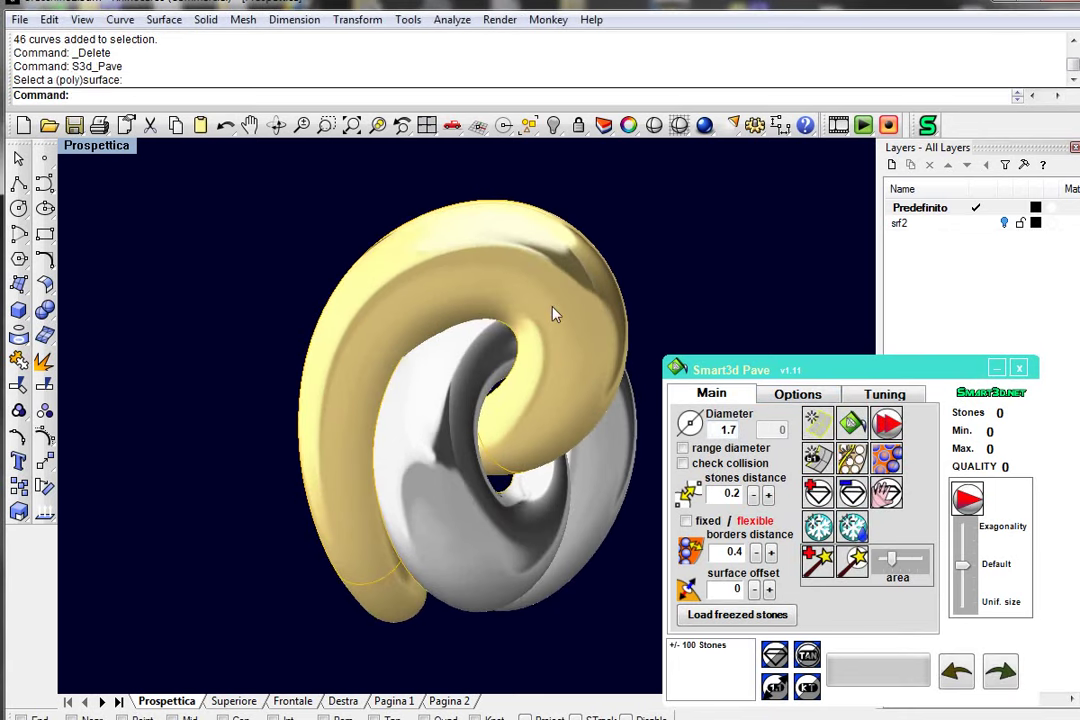
pyautogui.moveTo(556, 314)
pyautogui.mouseDown(button='right')
pyautogui.moveTo(354, 313)
pyautogui.moveTo(748, 410)
pyautogui.mouseUp(button='right')
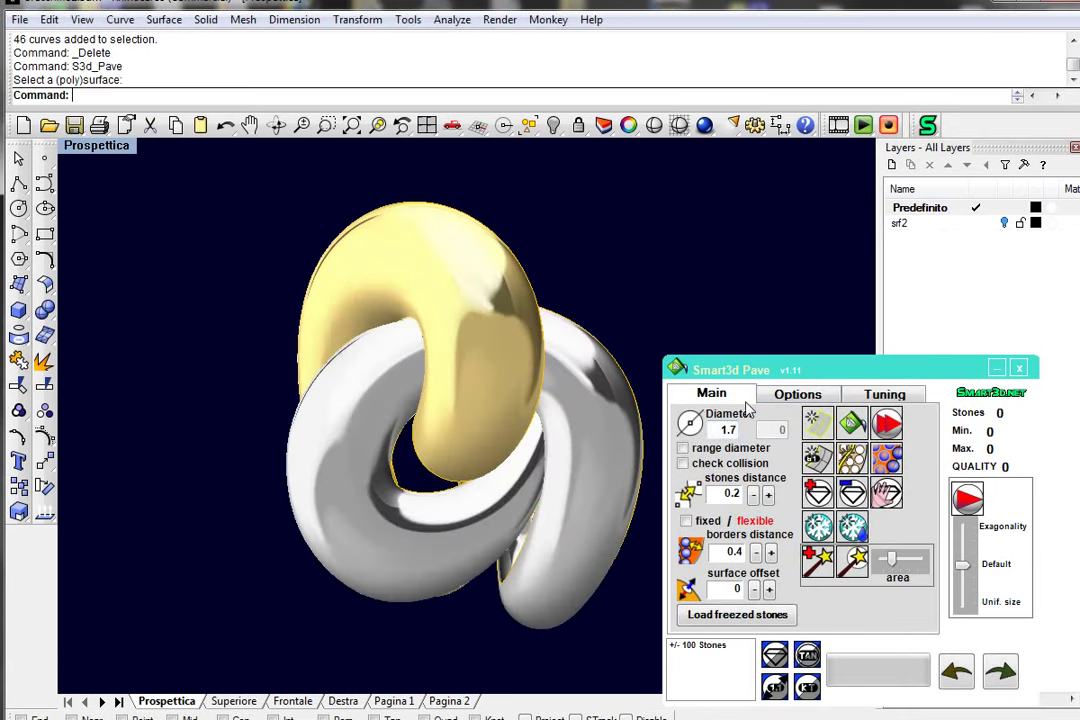
pyautogui.click(851, 423)
pyautogui.moveTo(357, 350)
pyautogui.mouseDown(button='right')
pyautogui.moveTo(465, 325)
pyautogui.moveTo(600, 420)
pyautogui.mouseUp(button='right')
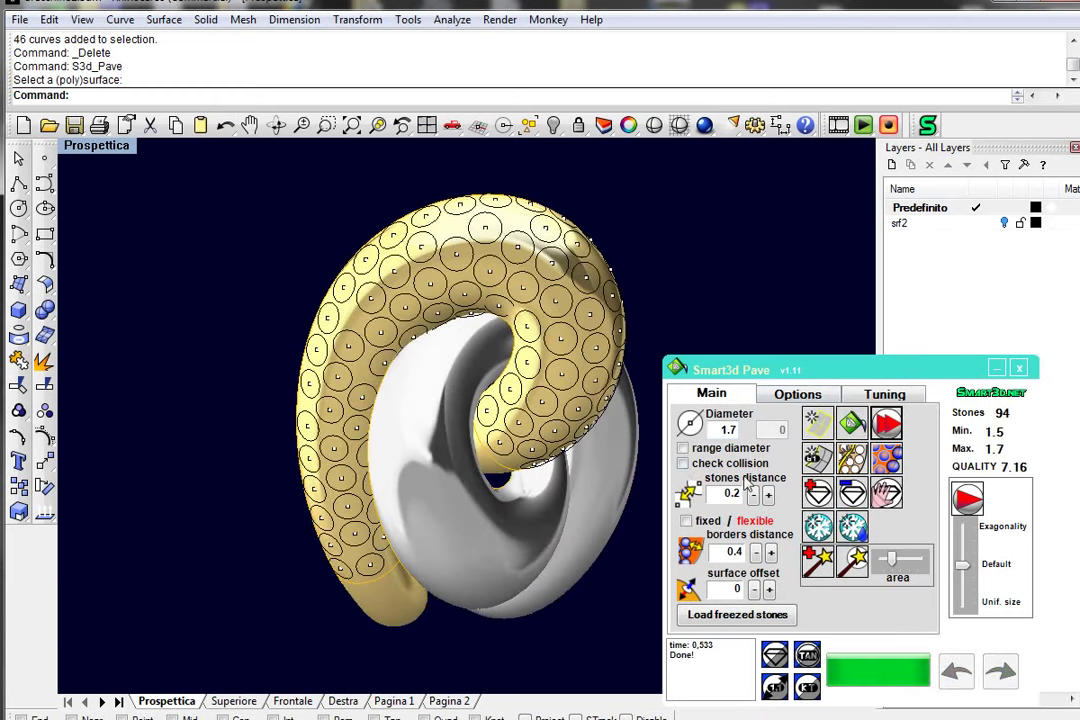
# - Optimise the layout twice to 94 stones and display them as faceted gems
pyautogui.click(888, 424)
pyautogui.click(890, 426)
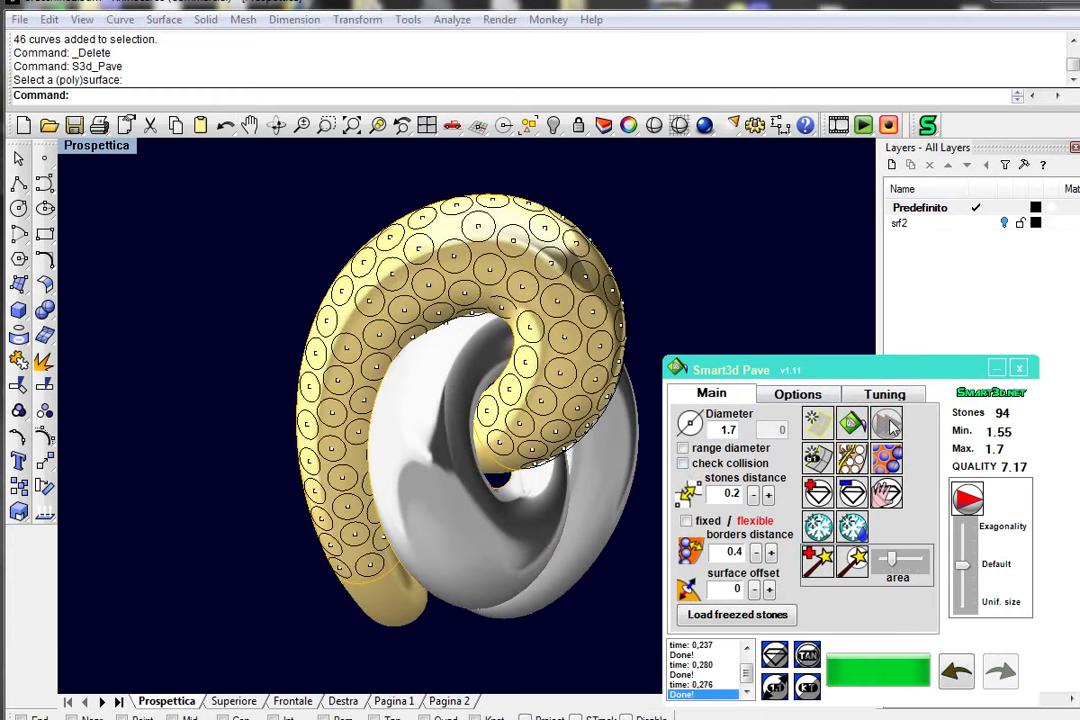
pyautogui.click(777, 657)
pyautogui.moveTo(452, 430); pyautogui.dragTo(346, 396, button='right')
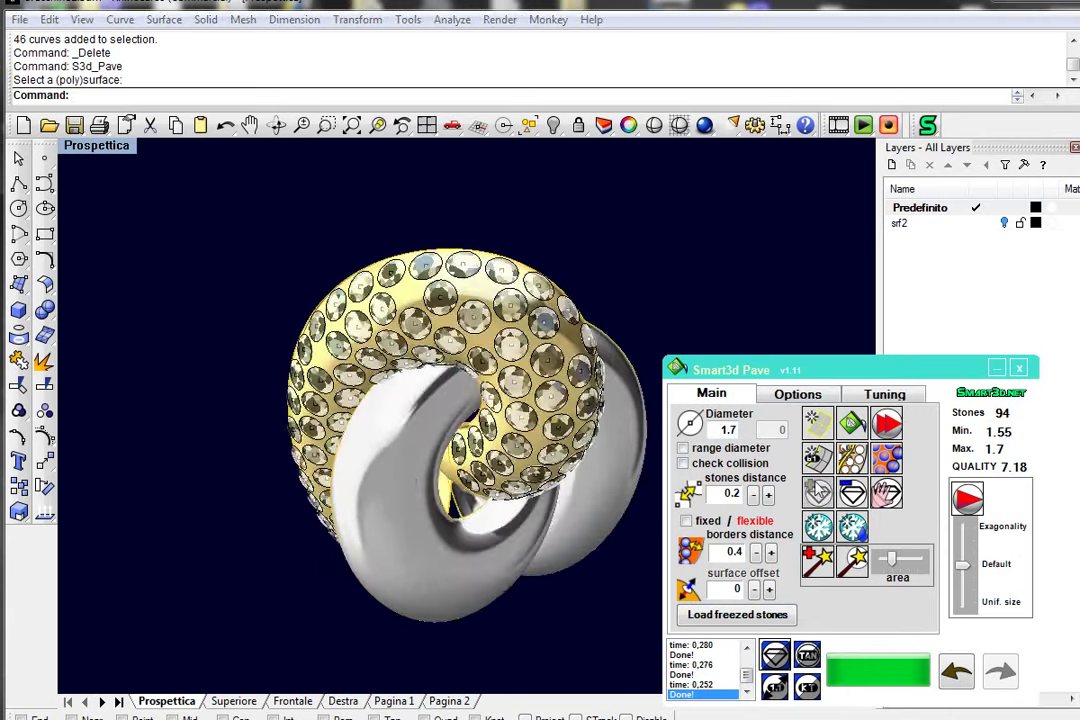
# - Start Add Stone and turn the ring to find gaps in the pavé
pyautogui.click(817, 492)
pyautogui.scroll(4, 457, 183)
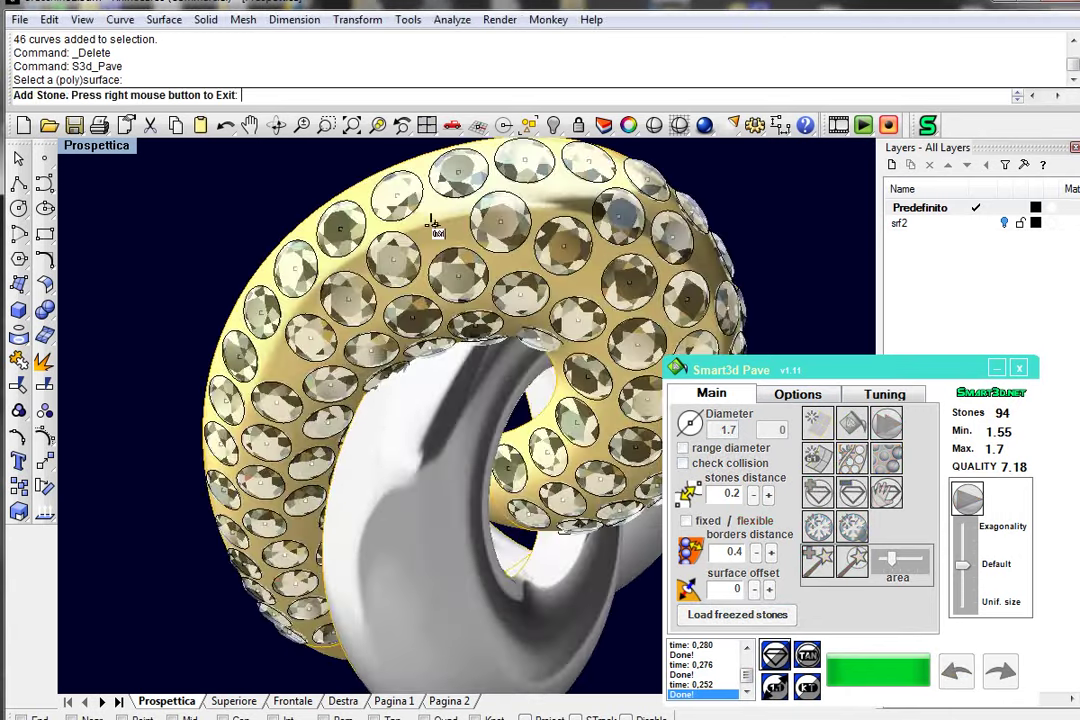
pyautogui.moveTo(435, 225); pyautogui.dragTo(451, 270, button='right')
pyautogui.moveTo(576, 215)
pyautogui.mouseDown(button='right')
pyautogui.moveTo(535, 280)
pyautogui.moveTo(440, 250)
pyautogui.mouseUp(button='right')
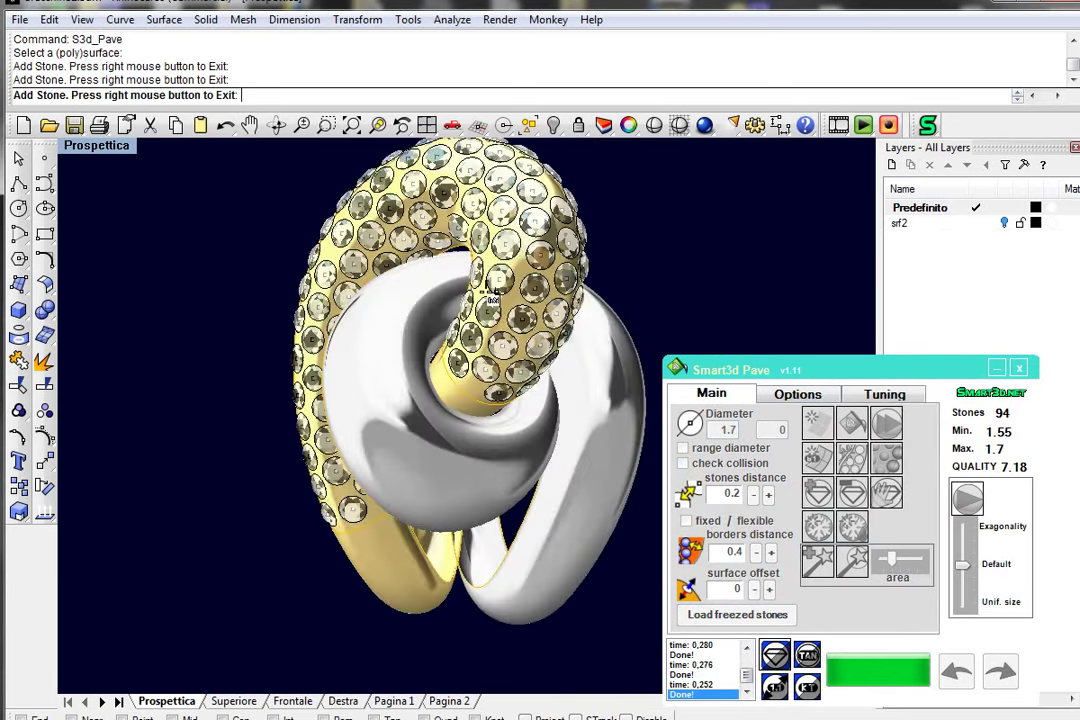
pyautogui.moveTo(492, 295)
pyautogui.mouseDown(button='right')
pyautogui.moveTo(399, 333)
pyautogui.moveTo(440, 300)
pyautogui.mouseUp(button='right')
# - Re-optimise and drop another stone into a gap, reaching 98 stones
pyautogui.click(888, 428)
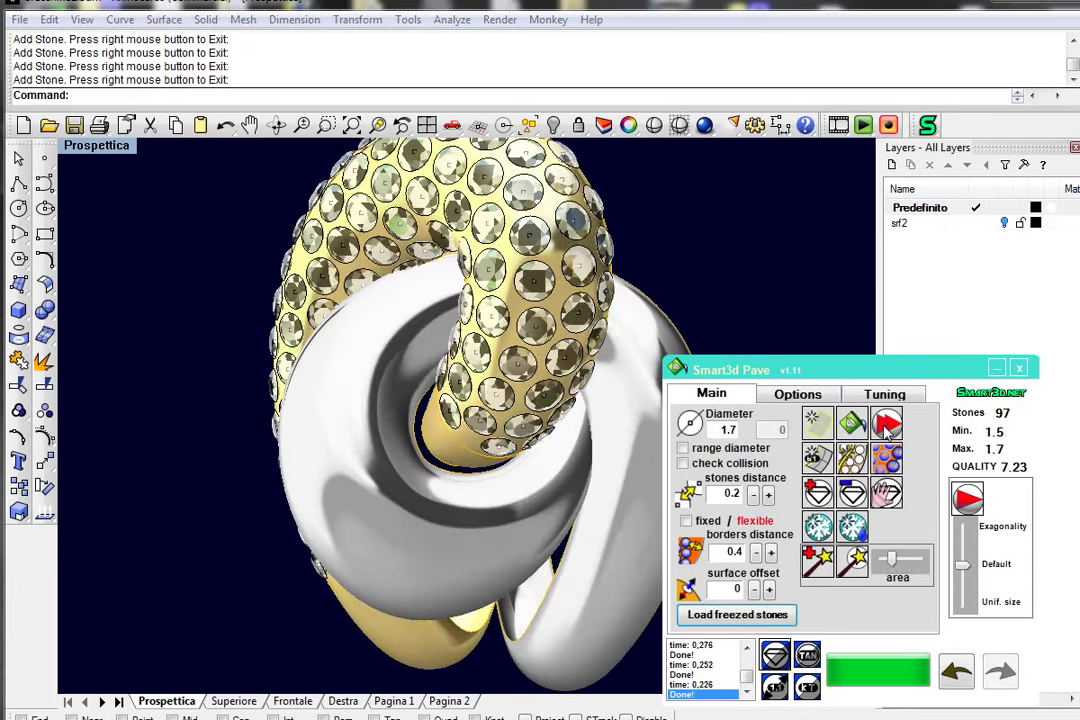
pyautogui.moveTo(368, 376)
pyautogui.mouseDown(button='right')
pyautogui.moveTo(457, 451)
pyautogui.moveTo(300, 230)
pyautogui.mouseUp(button='right')
pyautogui.rightClick(294, 217)
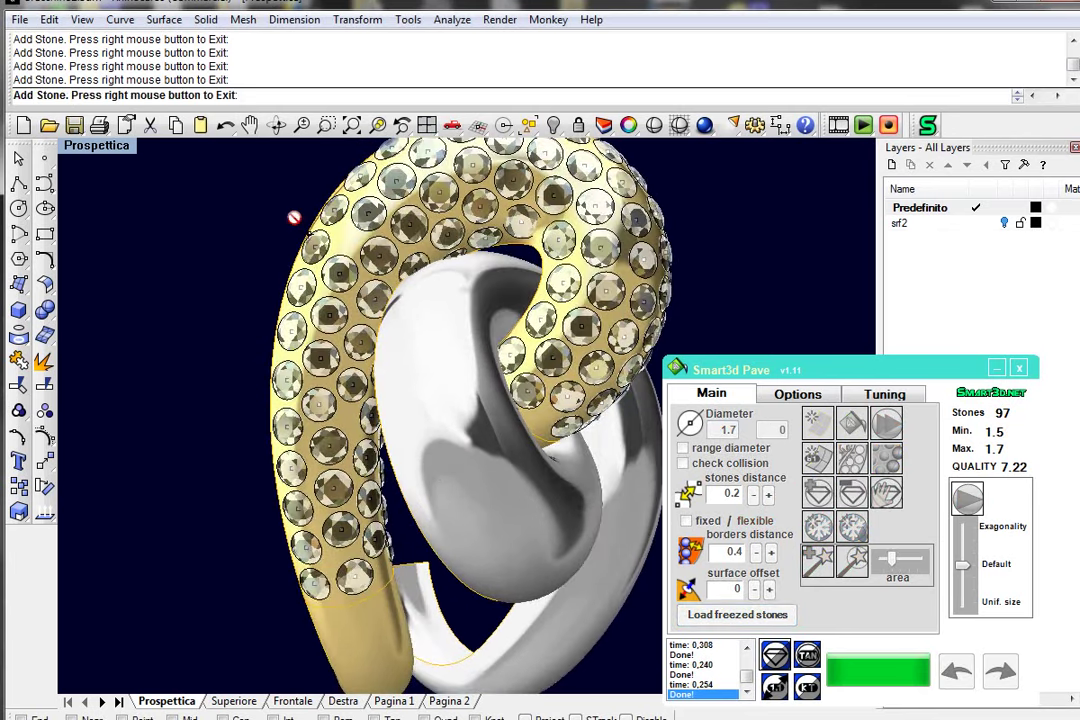
pyautogui.click(350, 250)
pyautogui.rightClick(465, 381)
pyautogui.moveTo(465, 381); pyautogui.dragTo(465, 383, button='right')
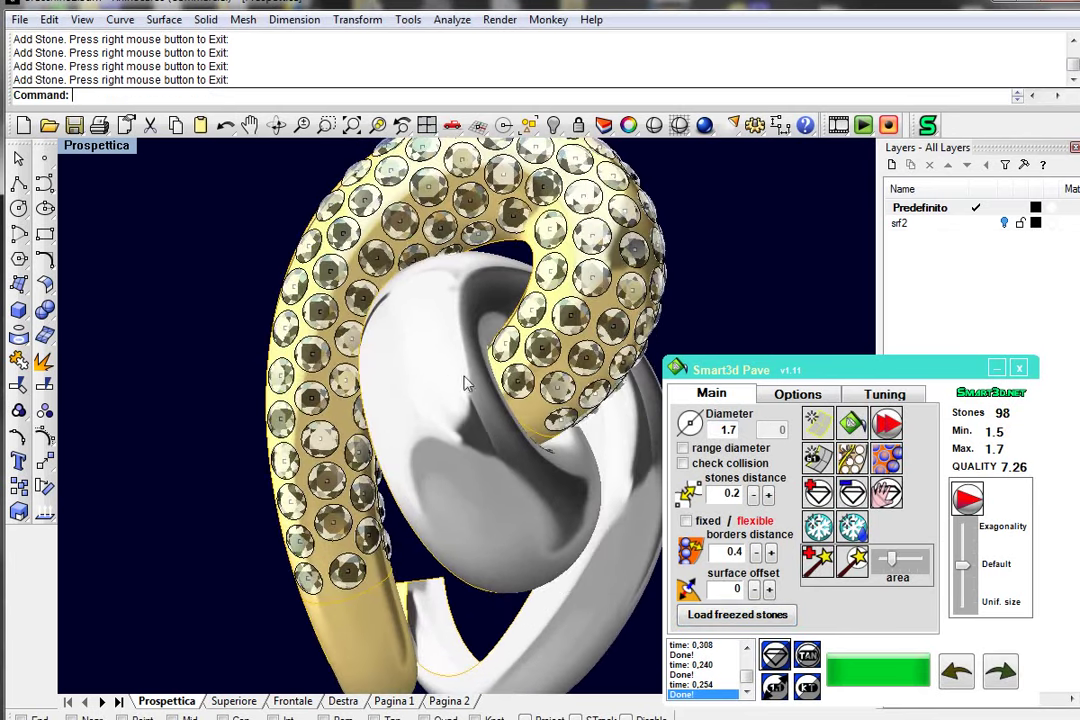
# - Re-optimise with 0.25 stone spacing and 1.5–1.7 diameter range, then close the Pave panel
pyautogui.click(968, 500)
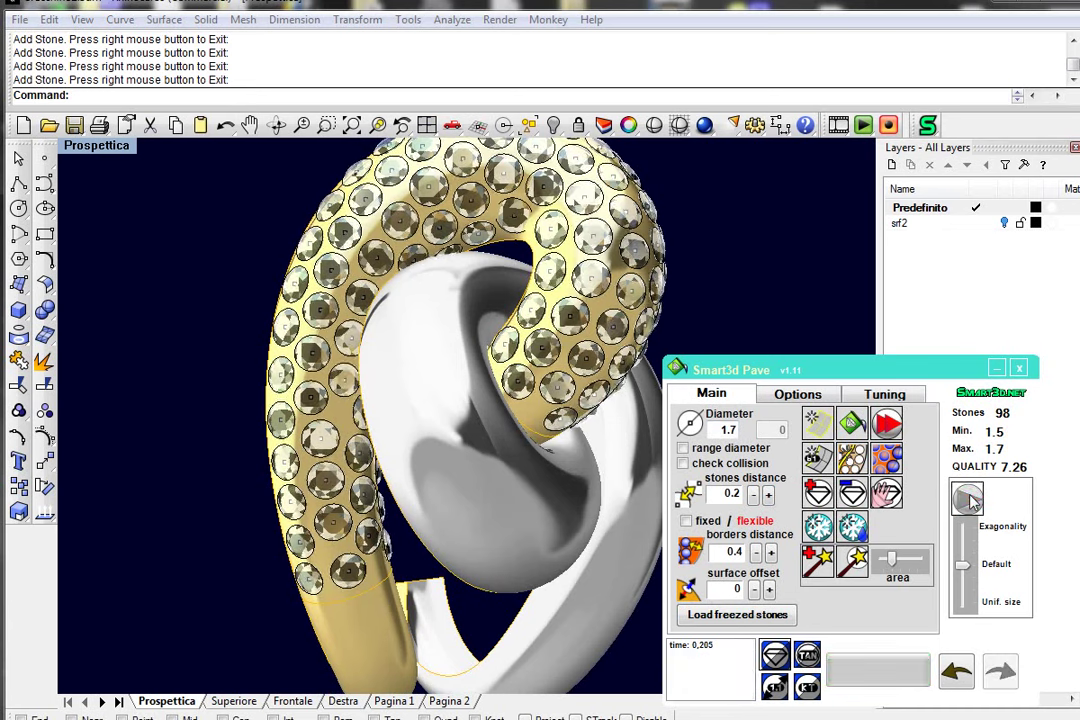
pyautogui.click(767, 496)
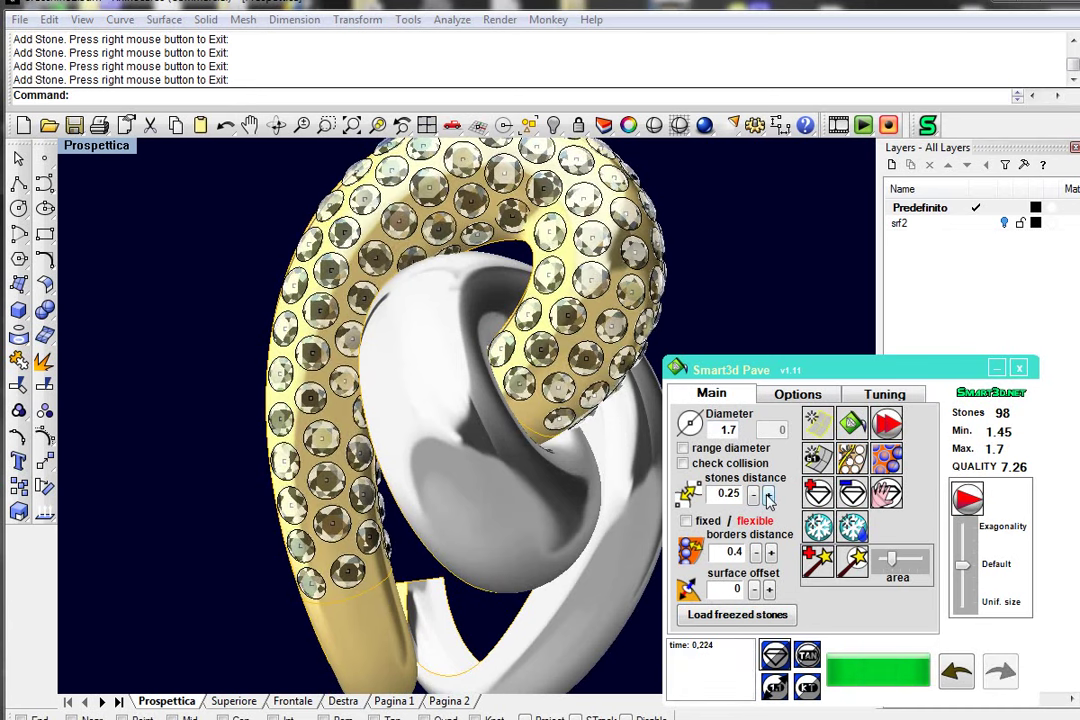
pyautogui.click(968, 500)
pyautogui.write('1.5')
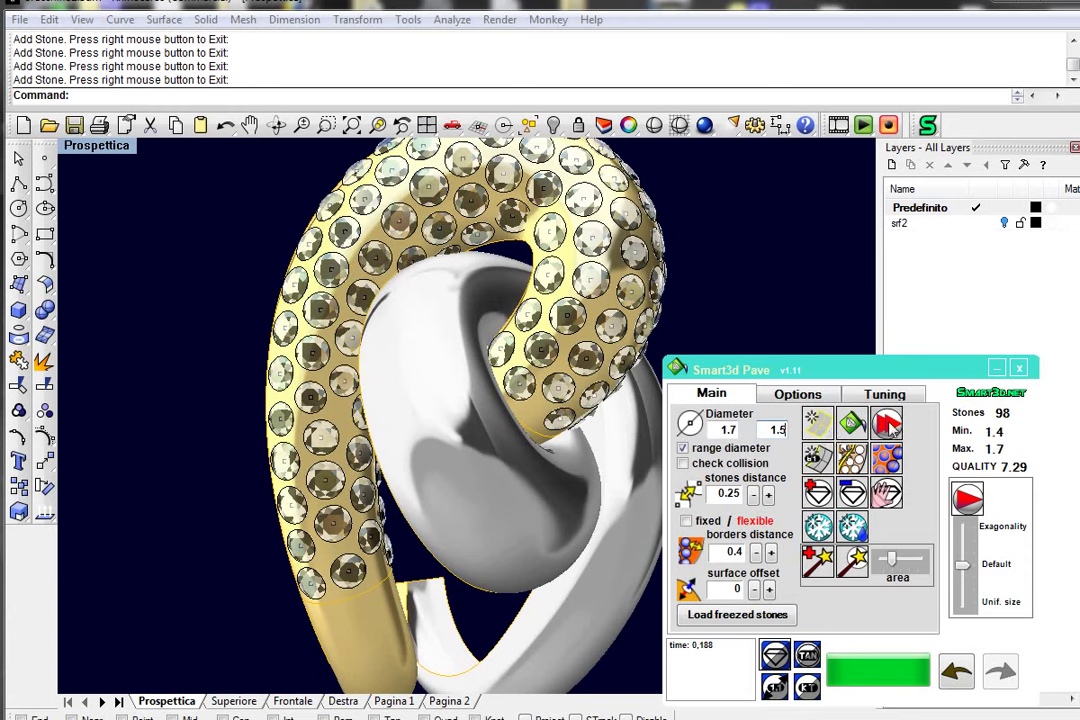
pyautogui.click(888, 424)
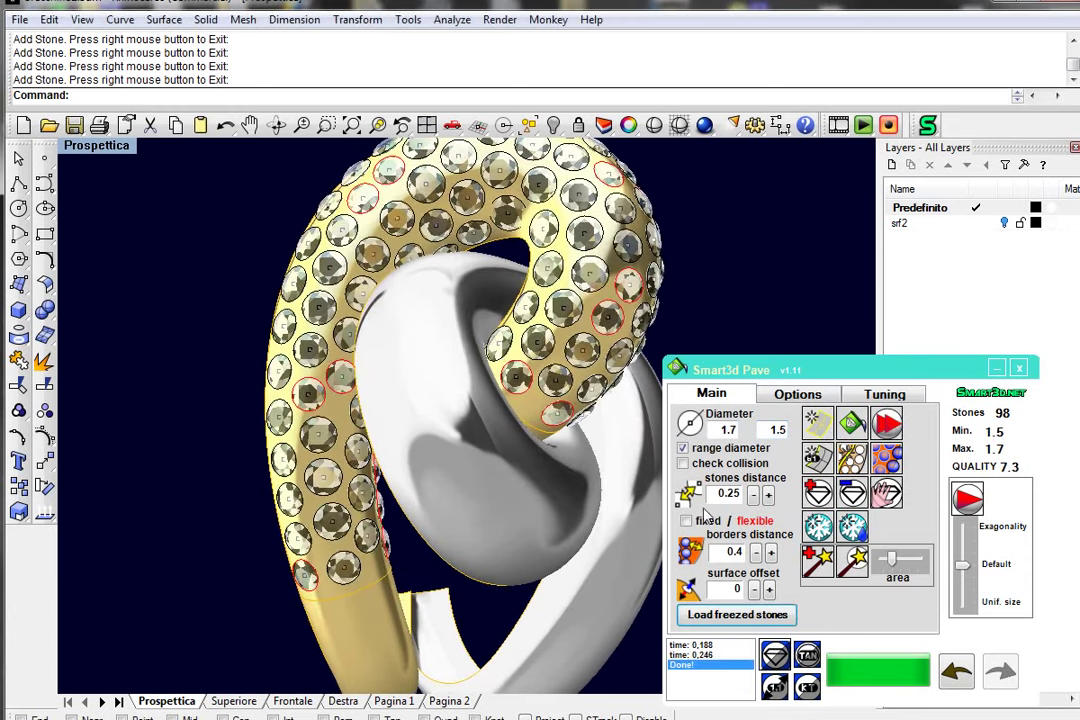
pyautogui.click(1019, 369)
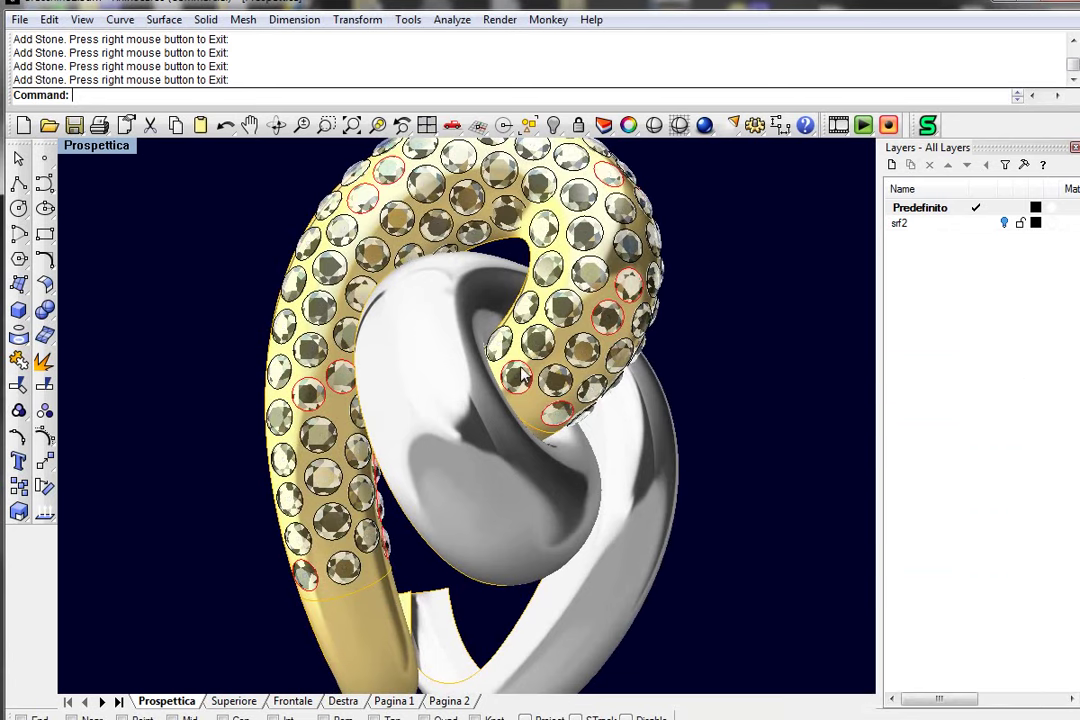
pyautogui.moveTo(445, 320)
pyautogui.mouseDown(button='right')
pyautogui.moveTo(452, 340)
pyautogui.moveTo(533, 345)
pyautogui.moveTo(493, 388)
pyautogui.moveTo(492, 451)
pyautogui.mouseUp(button='right')
pyautogui.write('_SelB')
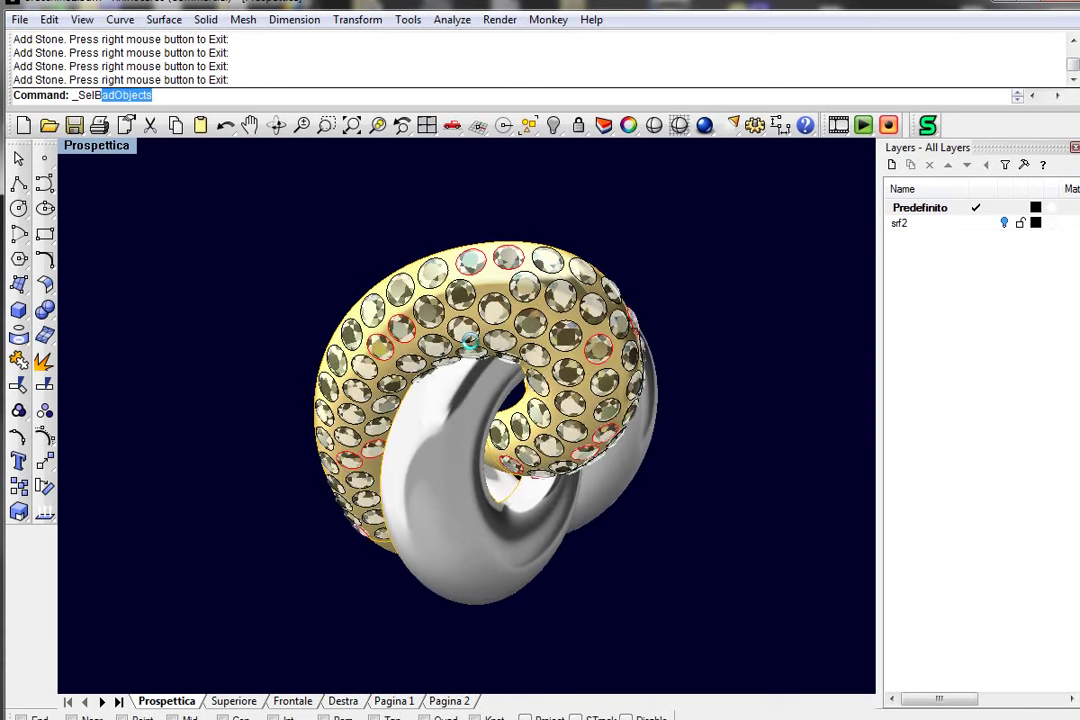
# - Select all stone blocks, create Layer 01, move the stones onto it, and deselect
pyautogui.write('l')
pyautogui.press('Return')
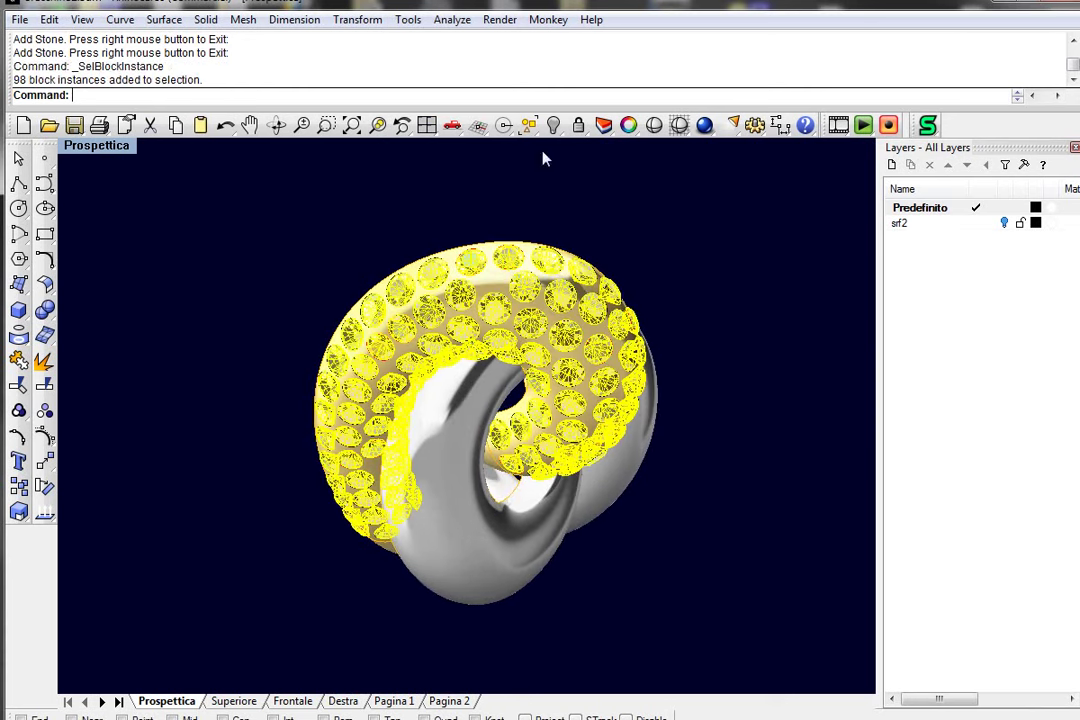
pyautogui.click(891, 165)
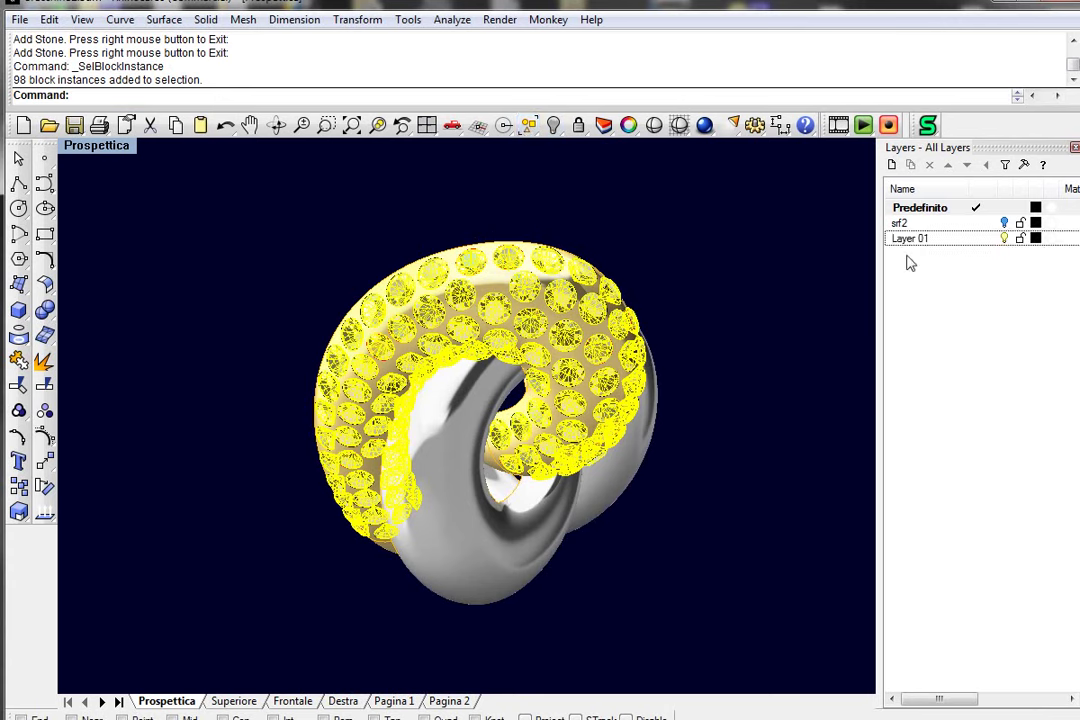
pyautogui.rightClick(902, 241)
pyautogui.click(952, 449)
pyautogui.click(685, 297)
pyautogui.moveTo(685, 297)
pyautogui.mouseDown(button='right')
pyautogui.moveTo(673, 265)
pyautogui.moveTo(656, 265)
pyautogui.moveTo(660, 279)
pyautogui.mouseUp(button='right')
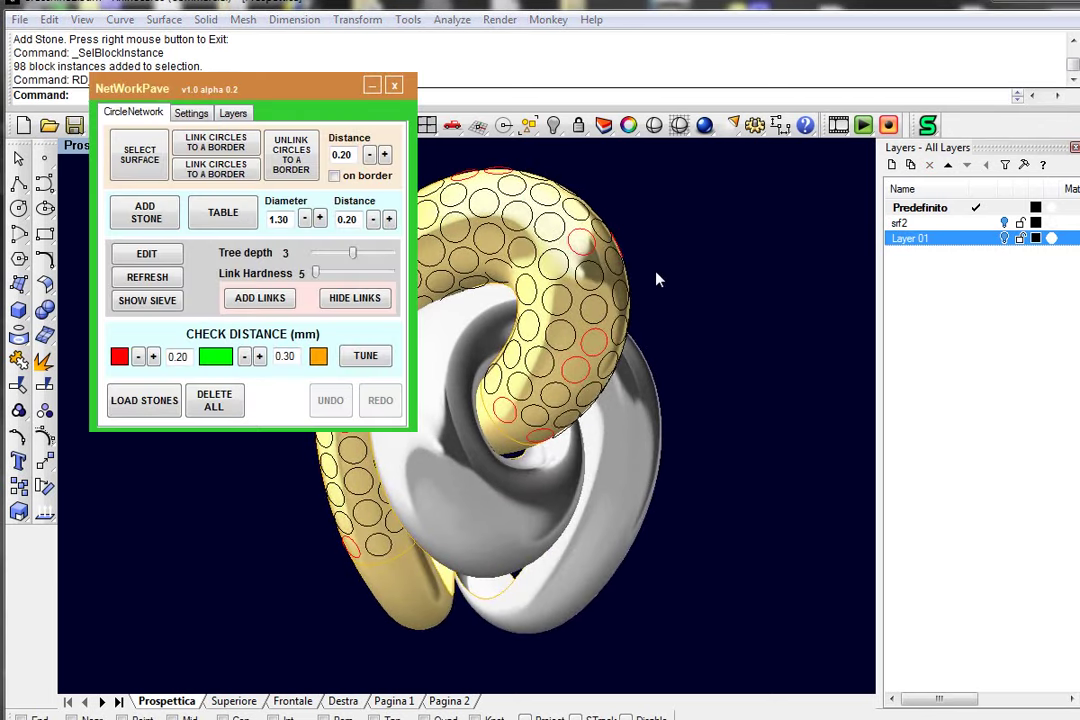
# - Set the gold ring as NetworkPave surface and load its circles as brillanti stones
pyautogui.moveTo(340, 100); pyautogui.dragTo(972, 382)
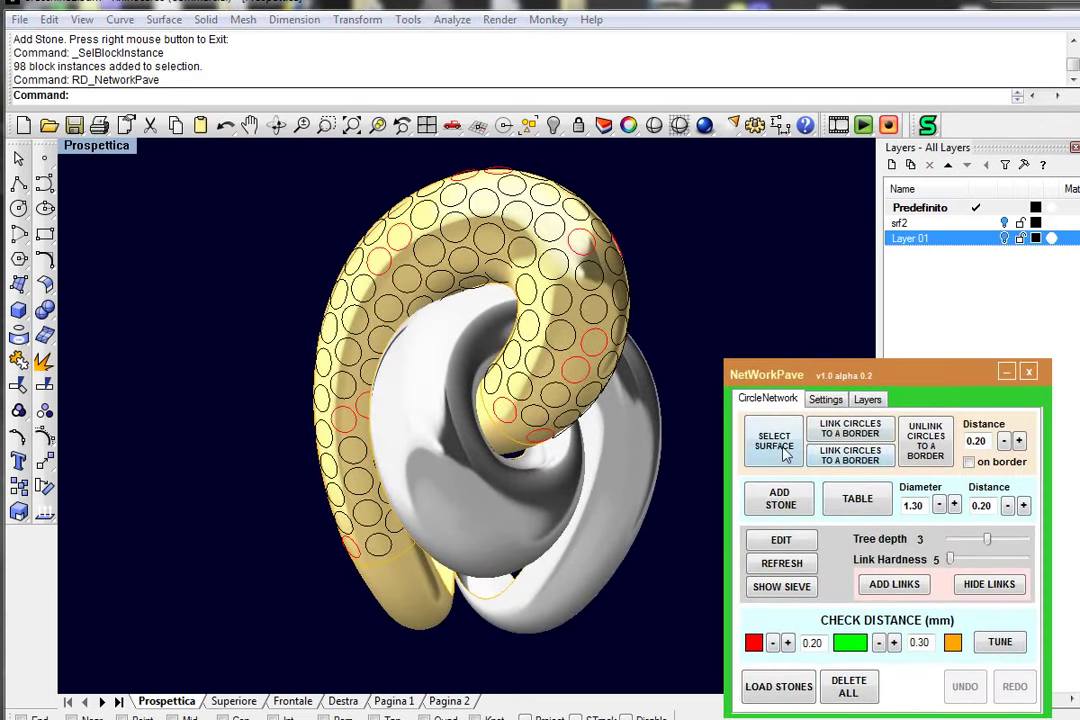
pyautogui.click(785, 450)
pyautogui.click(770, 690)
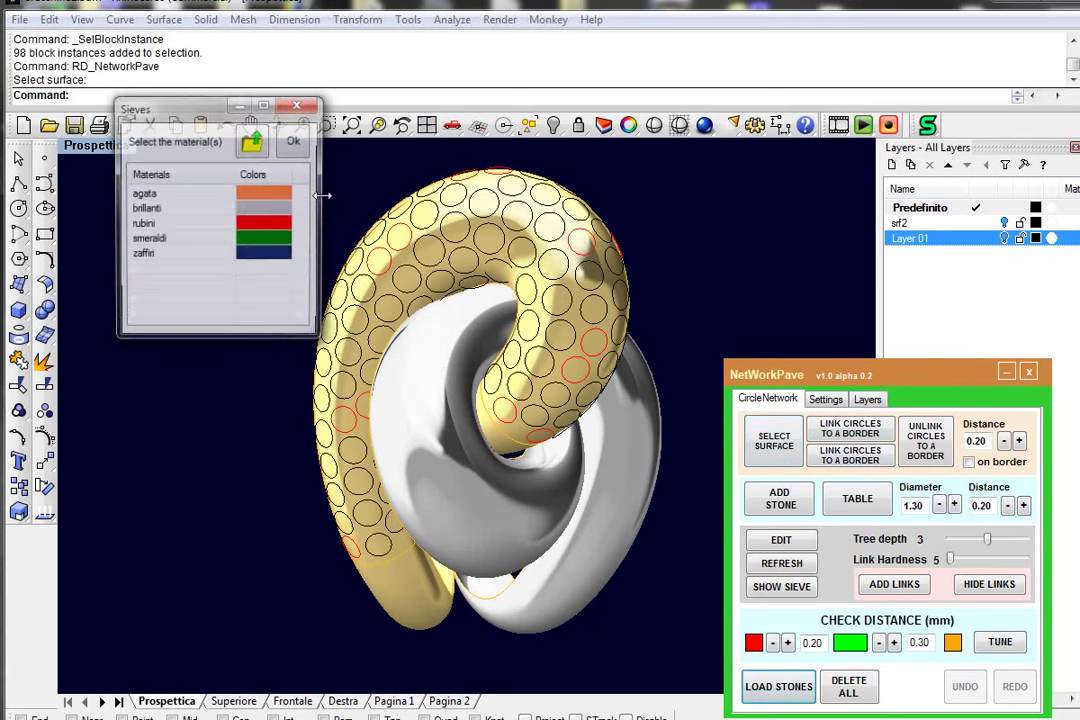
pyautogui.click(145, 208)
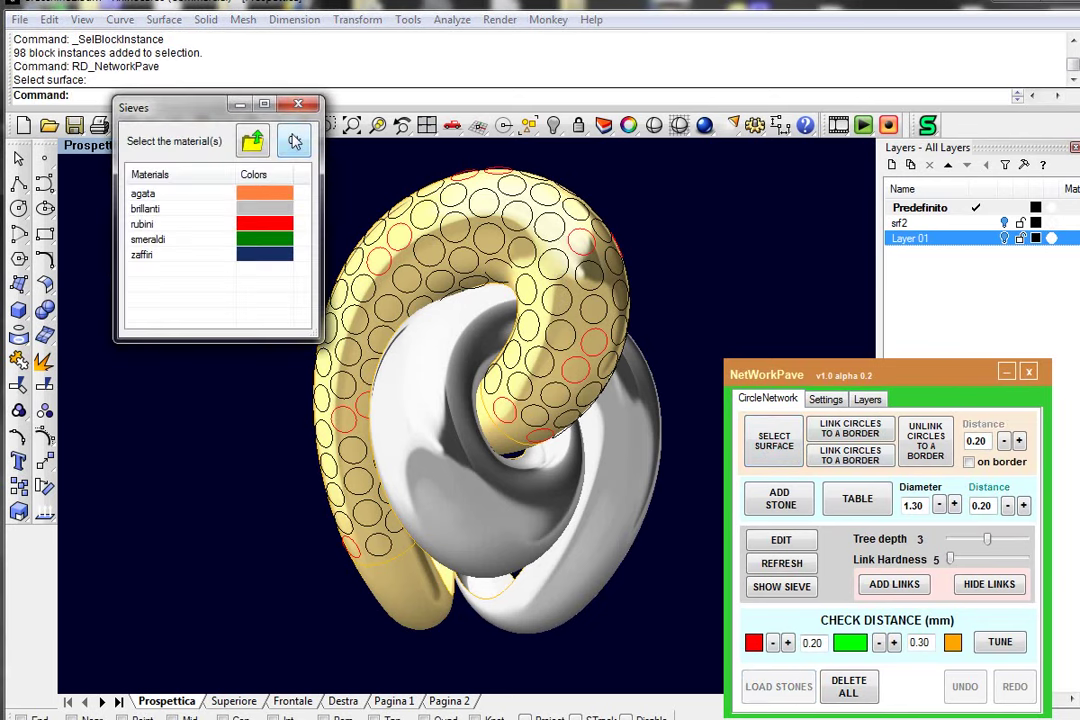
pyautogui.click(294, 140)
pyautogui.moveTo(604, 492); pyautogui.dragTo(537, 453)
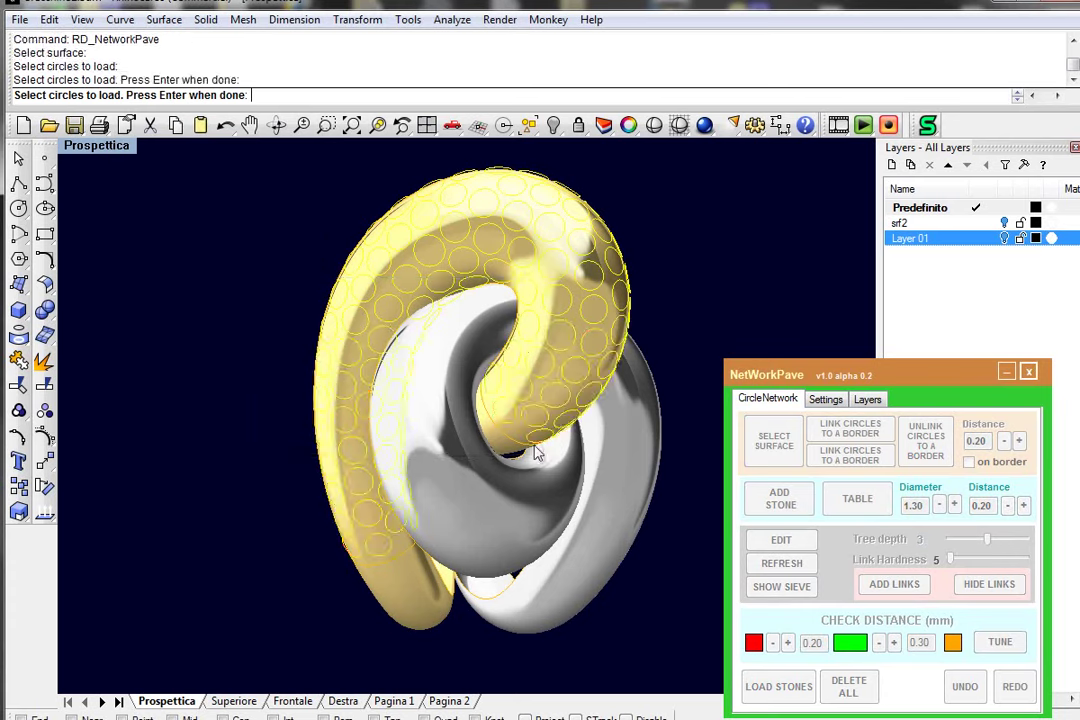
pyautogui.press('Return')
pyautogui.moveTo(520, 413); pyautogui.dragTo(748, 482, button='right')
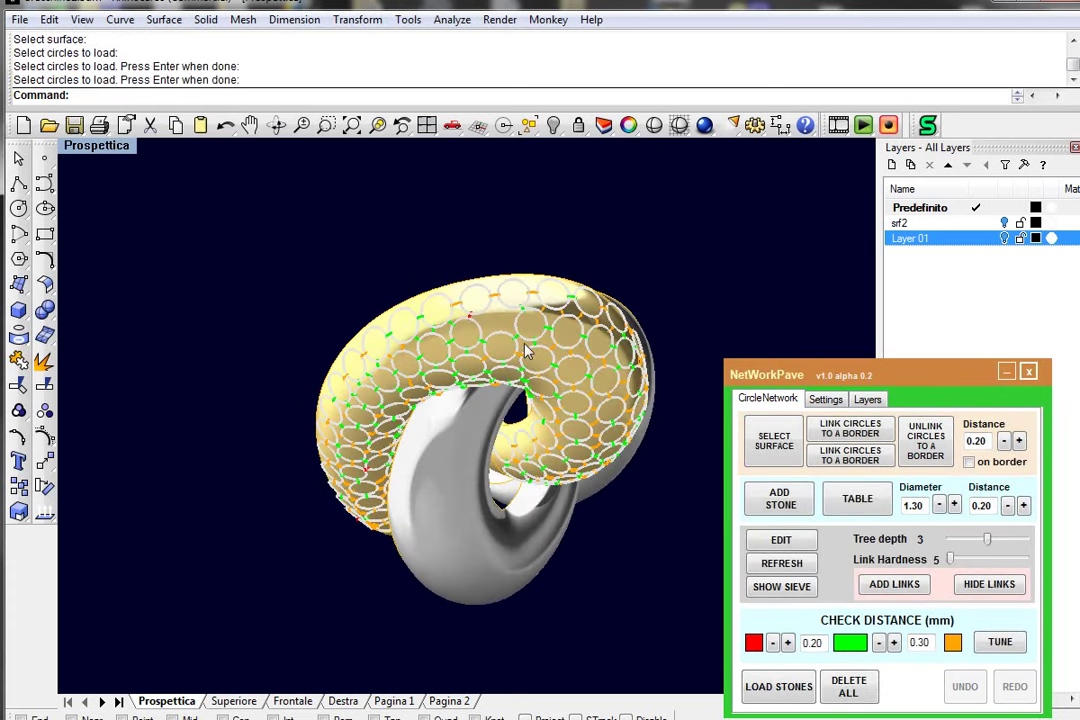
# - Add a 1.20 stone on the gold ring, end loading, and show NetWorkPave Settings
pyautogui.click(779, 497)
pyautogui.scroll(3, 499, 308)
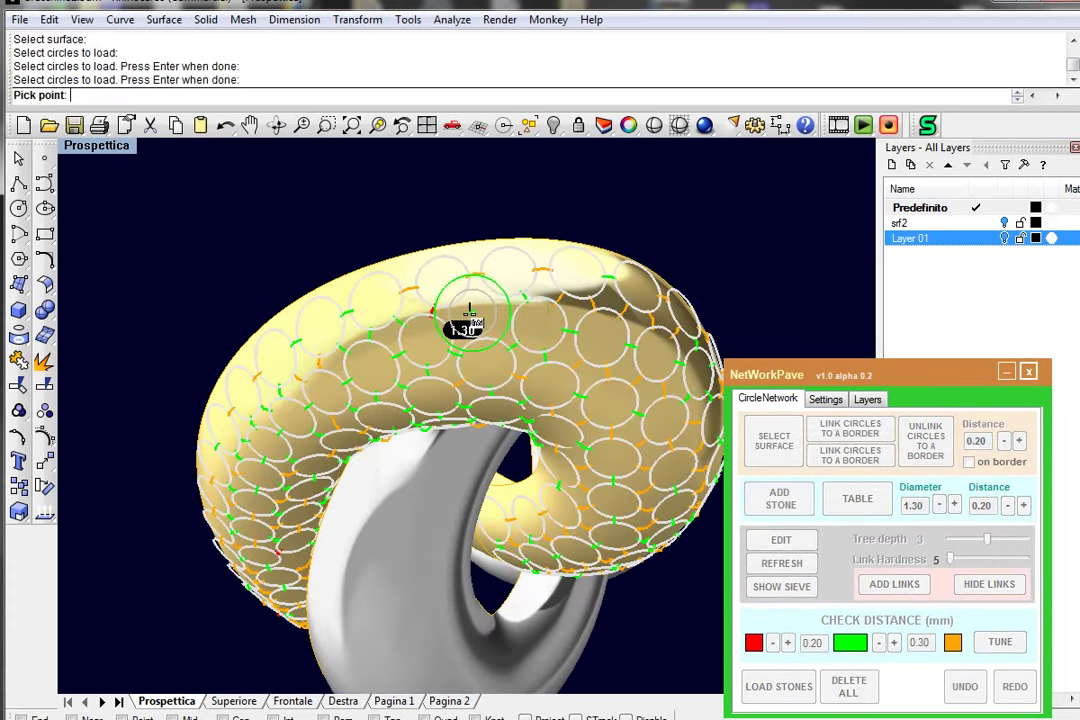
pyautogui.scroll(3, 470, 315)
pyautogui.scroll(2, 474, 316)
pyautogui.scroll(-3, 477, 317)
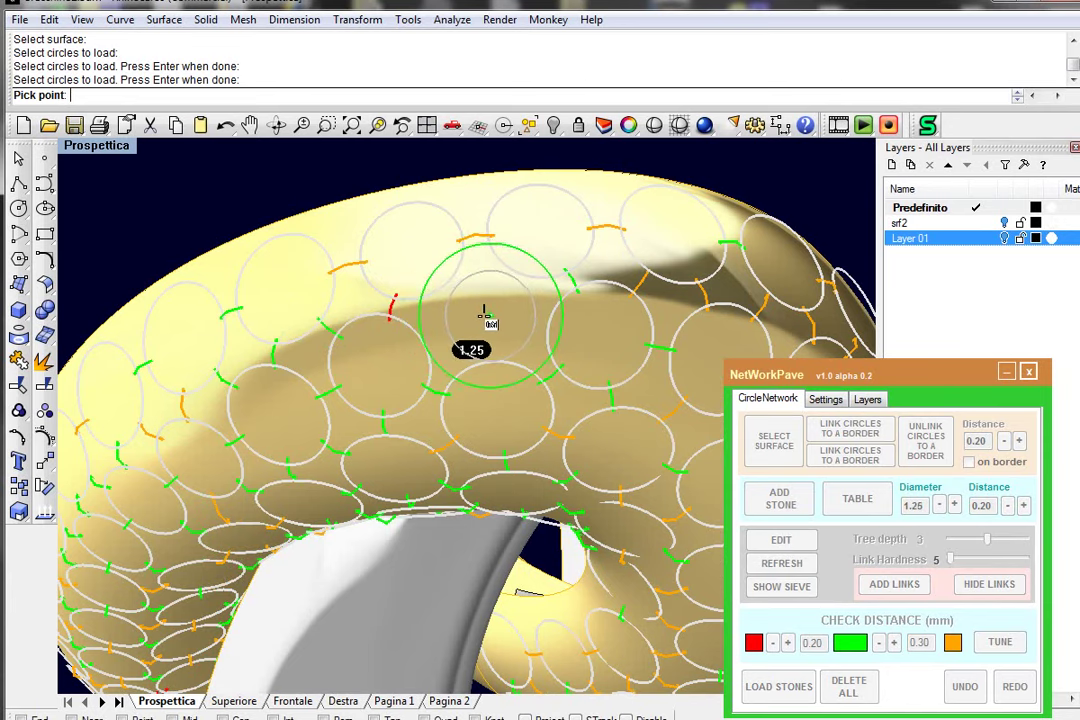
pyautogui.scroll(-1, 479, 318)
pyautogui.scroll(-2, 489, 405)
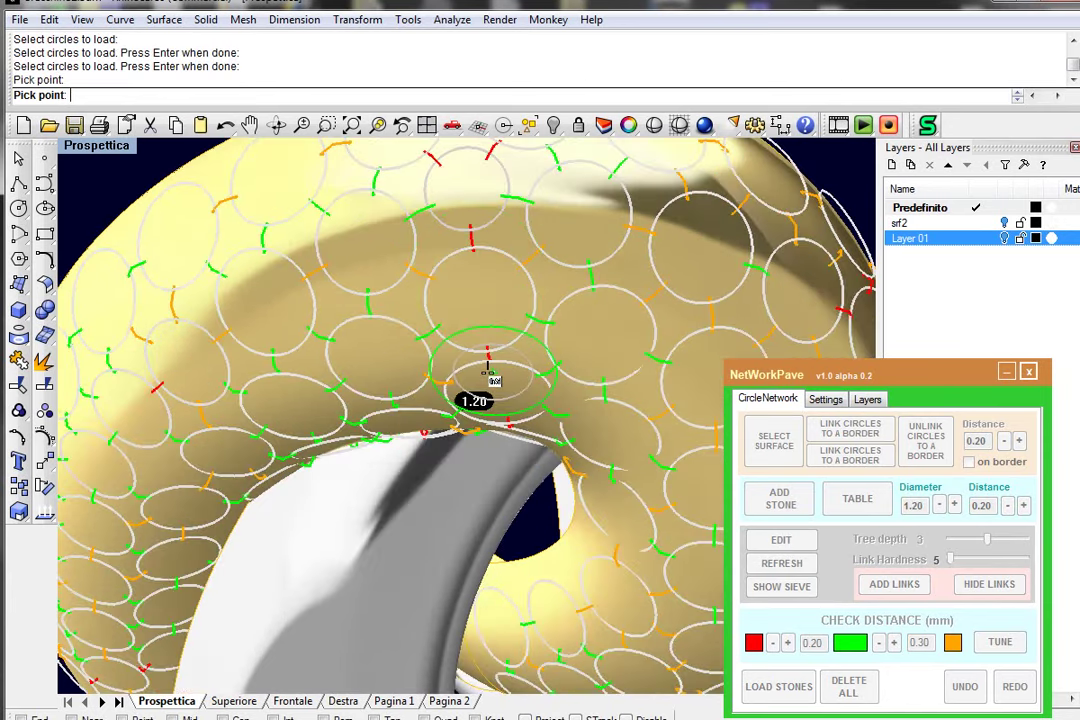
pyautogui.moveTo(489, 405)
pyautogui.mouseDown(button='right')
pyautogui.moveTo(500, 365)
pyautogui.moveTo(419, 357)
pyautogui.moveTo(333, 429)
pyautogui.moveTo(311, 366)
pyautogui.moveTo(313, 458)
pyautogui.mouseUp(button='right')
pyautogui.moveTo(412, 441); pyautogui.dragTo(682, 482, button='right')
pyautogui.press('Return')
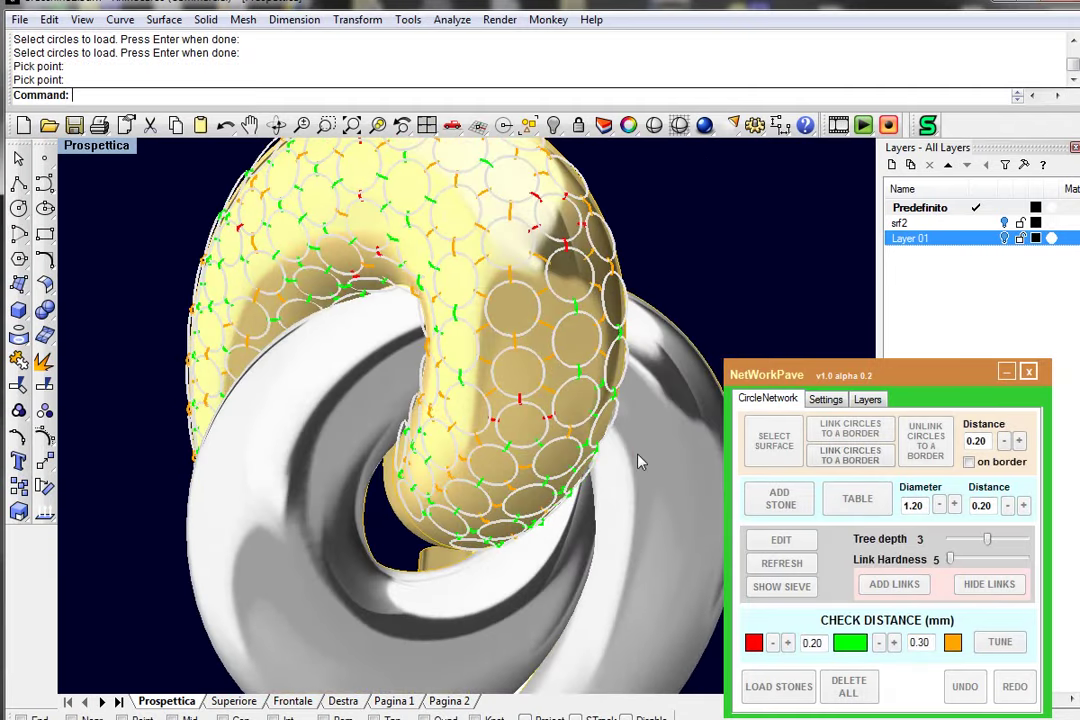
pyautogui.click(844, 402)
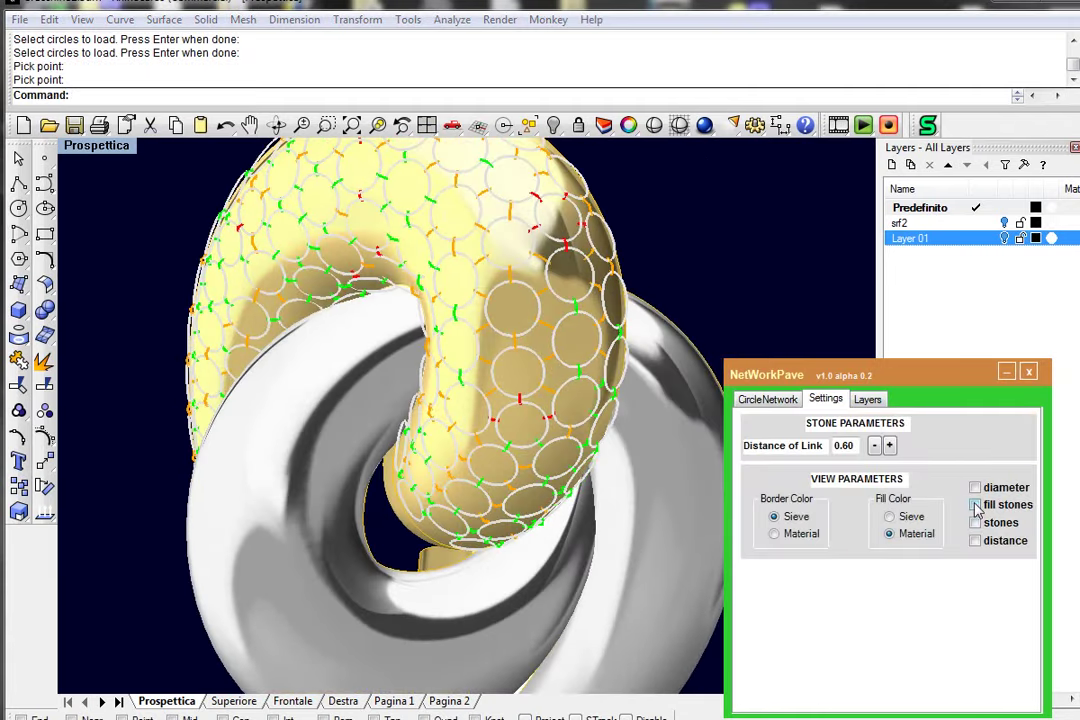
# - Turn on filled-stone display and return to the CircleNetwork options
pyautogui.click(975, 506)
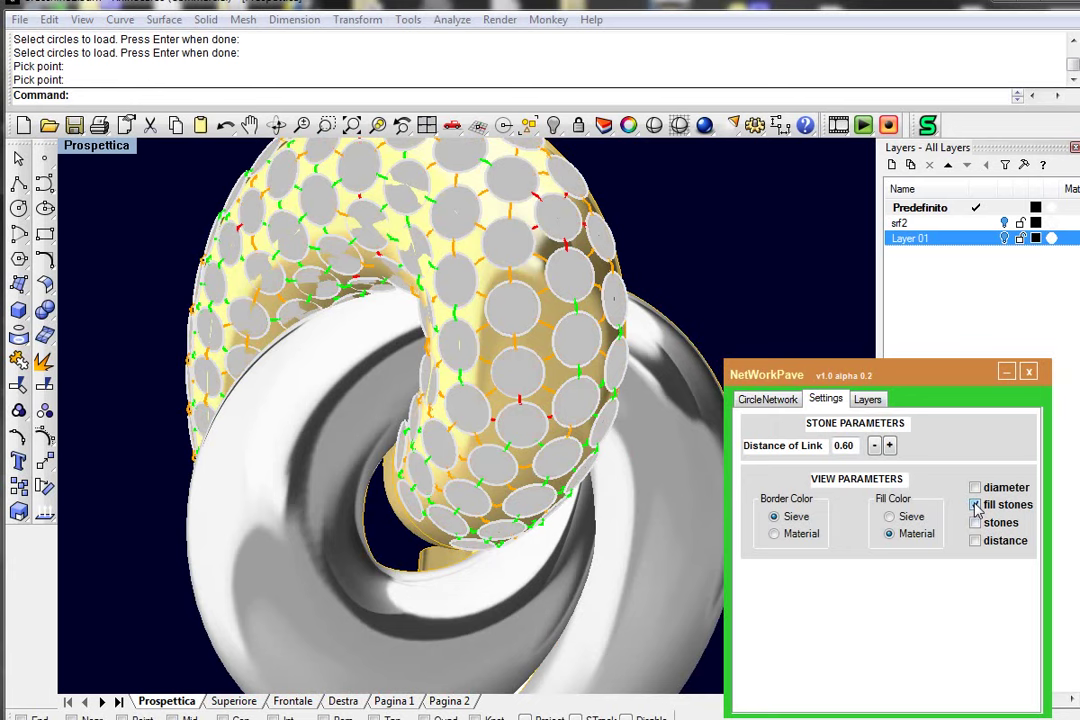
pyautogui.click(768, 400)
pyautogui.moveTo(431, 371)
pyautogui.mouseDown(button='right')
pyautogui.moveTo(498, 432)
pyautogui.moveTo(316, 538)
pyautogui.moveTo(339, 527)
pyautogui.mouseUp(button='right')
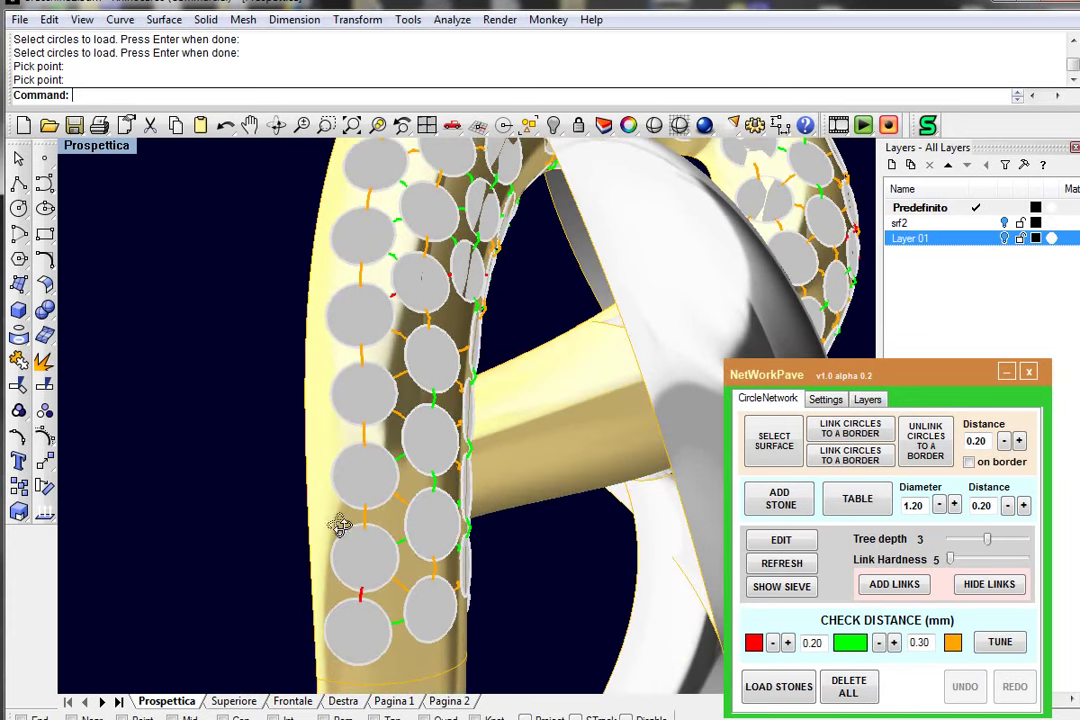
# - Reposition three stones on the band with EDIT
pyautogui.click(777, 541)
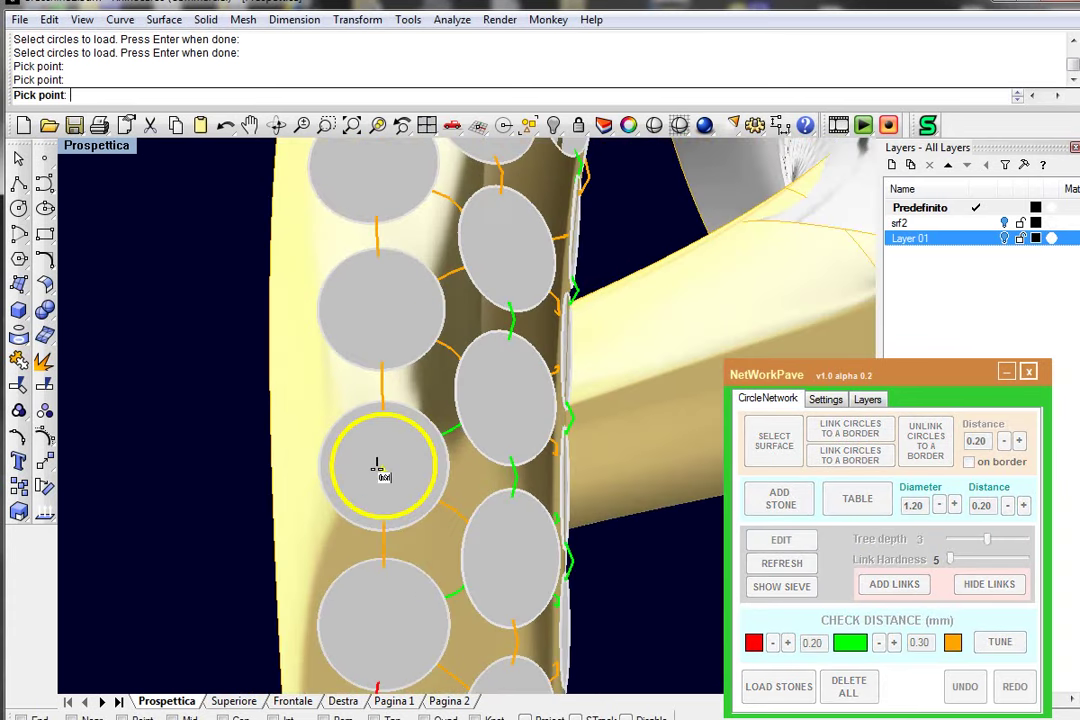
pyautogui.click(383, 470)
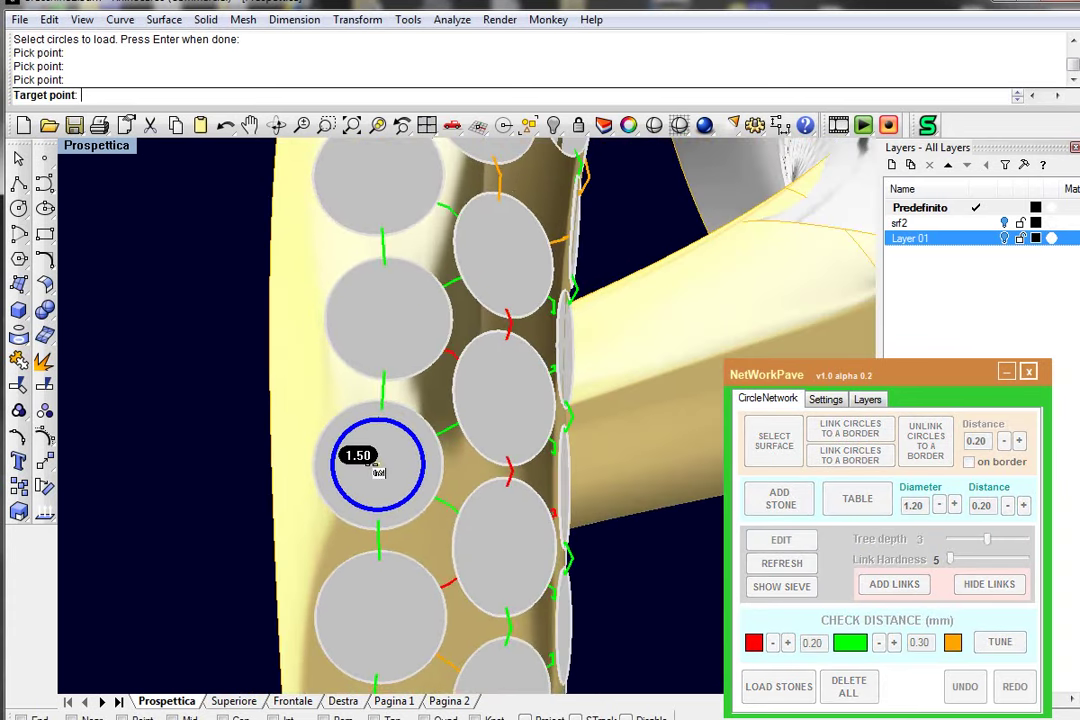
pyautogui.click(376, 465)
pyautogui.click(380, 330)
pyautogui.click(375, 308)
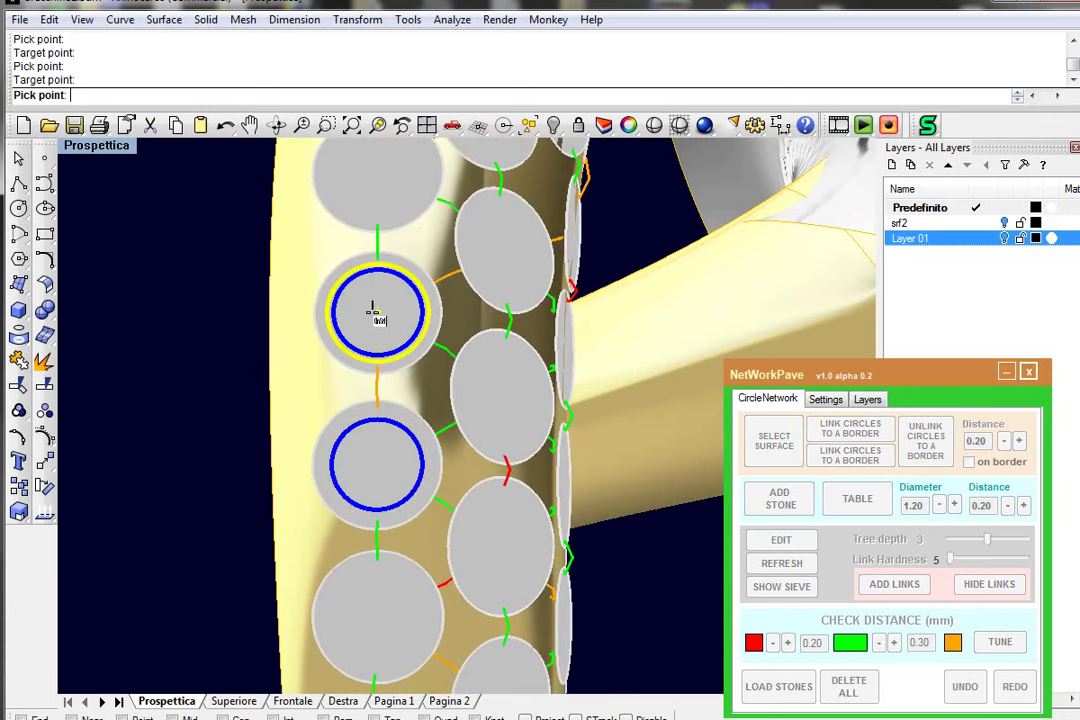
pyautogui.moveTo(375, 308)
pyautogui.mouseDown(button='right')
pyautogui.moveTo(381, 386)
pyautogui.moveTo(321, 465)
pyautogui.moveTo(265, 422)
pyautogui.moveTo(246, 333)
pyautogui.mouseUp(button='right')
pyautogui.click(243, 321)
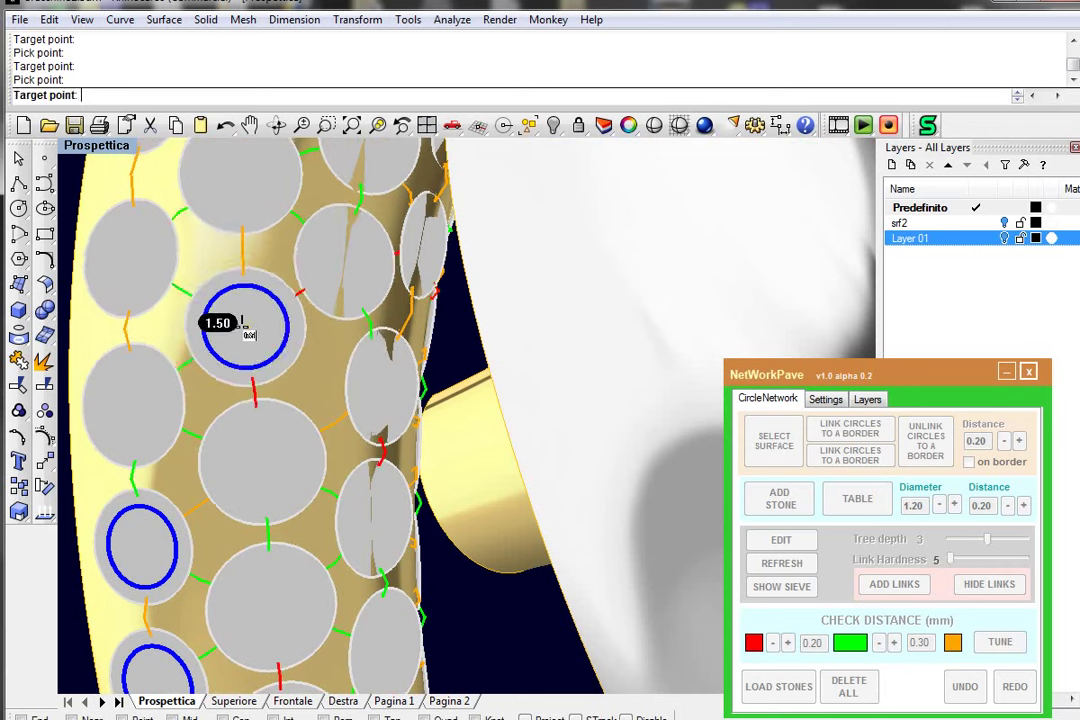
pyautogui.click(241, 324)
pyautogui.press('Return')
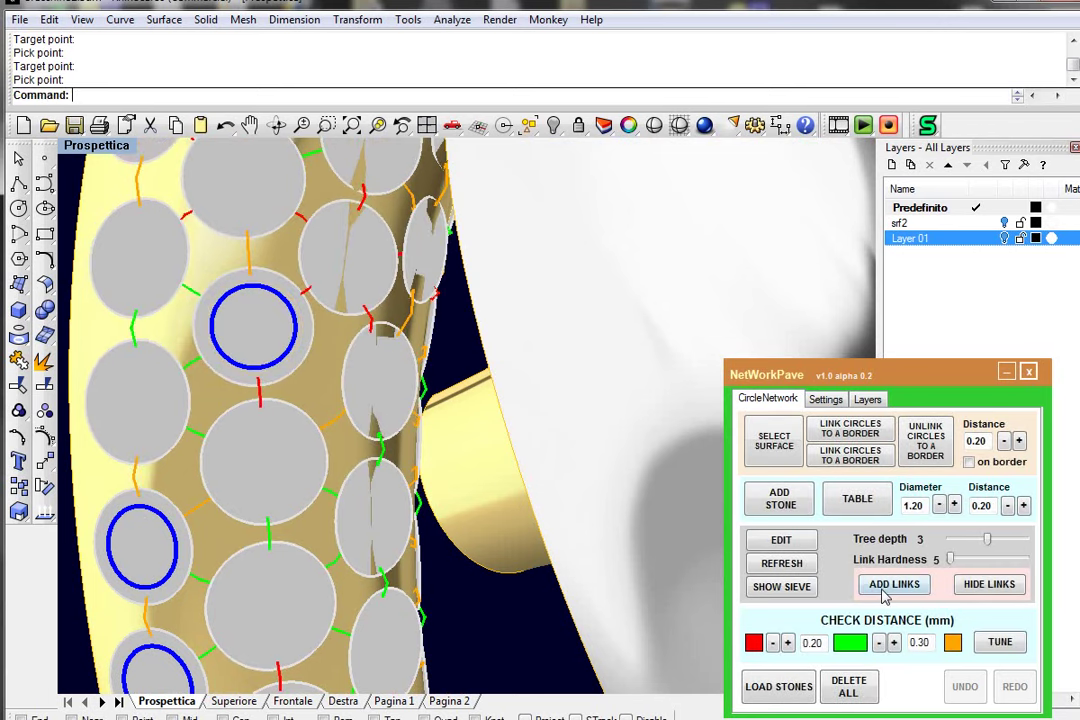
# - Add a link between two neighbouring stones
pyautogui.click(885, 586)
pyautogui.click(300, 350)
pyautogui.click(355, 378)
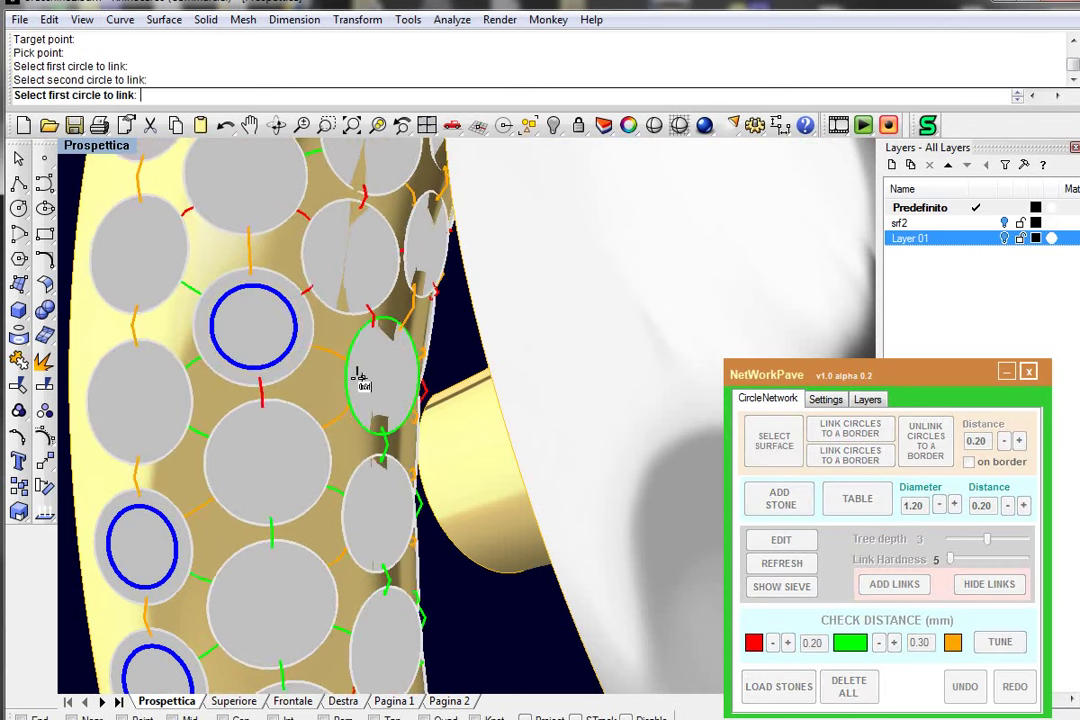
pyautogui.moveTo(360, 378); pyautogui.dragTo(306, 417, button='right')
pyautogui.press('Return')
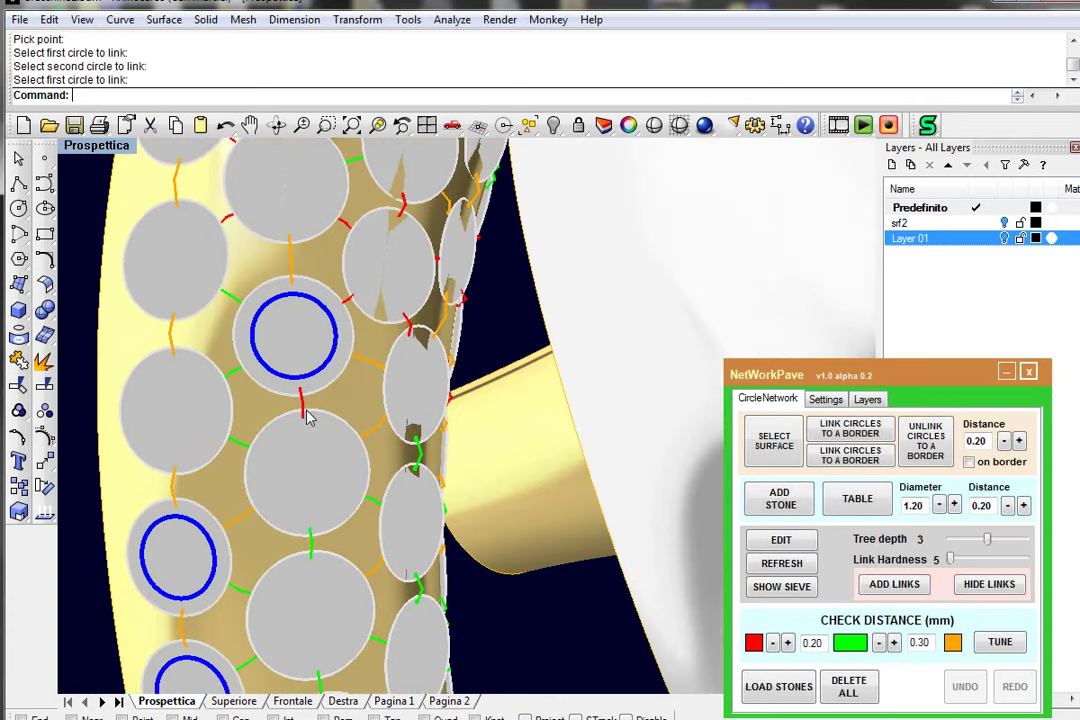
# - Move two more stones, then lower Link Hardness to 1
pyautogui.click(805, 547)
pyautogui.click(315, 467)
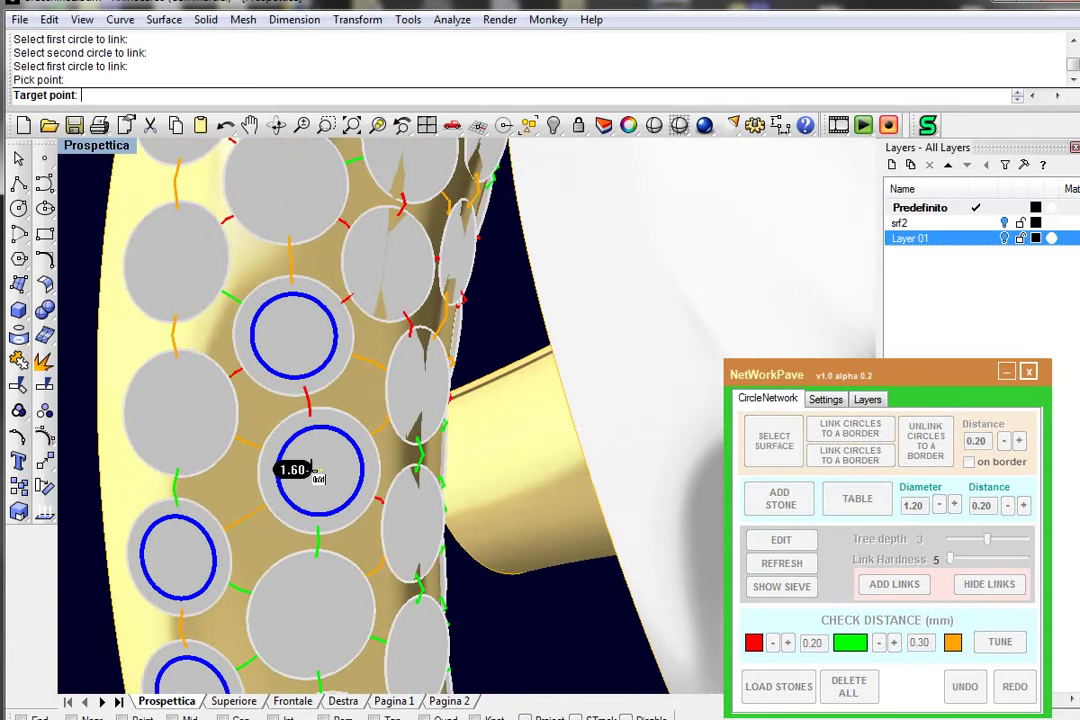
pyautogui.click(300, 478)
pyautogui.moveTo(297, 472)
pyautogui.mouseDown(button='right')
pyautogui.moveTo(357, 499)
pyautogui.moveTo(386, 414)
pyautogui.mouseUp(button='right')
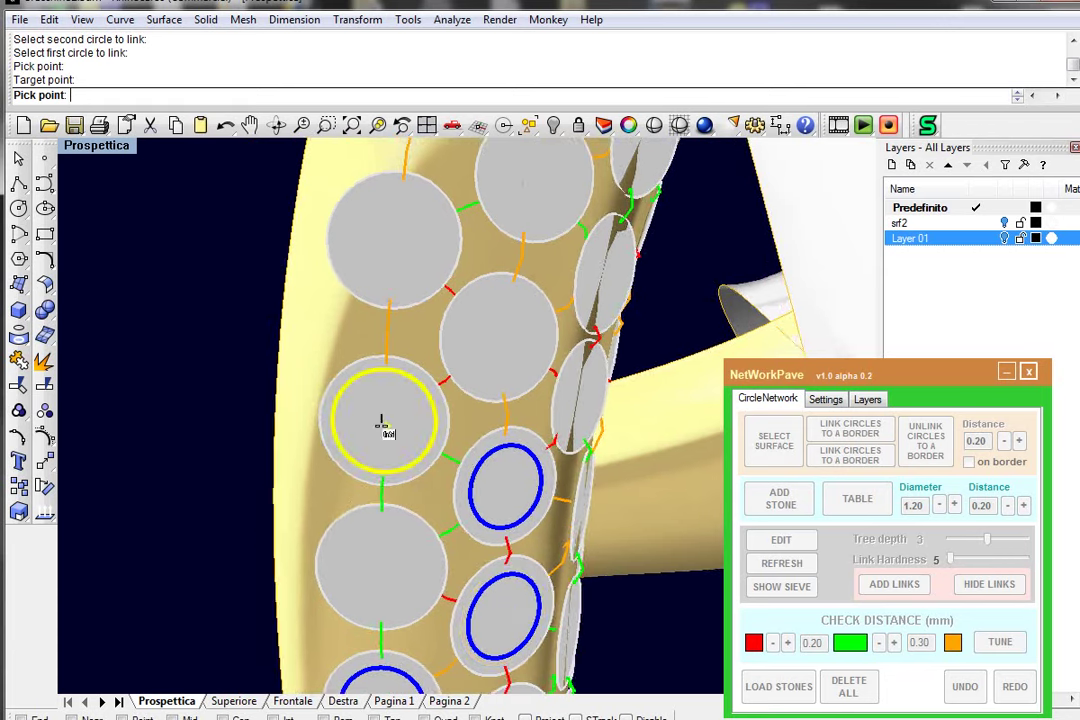
pyautogui.click(383, 422)
pyautogui.click(383, 427)
pyautogui.click(380, 408)
pyautogui.press('Return')
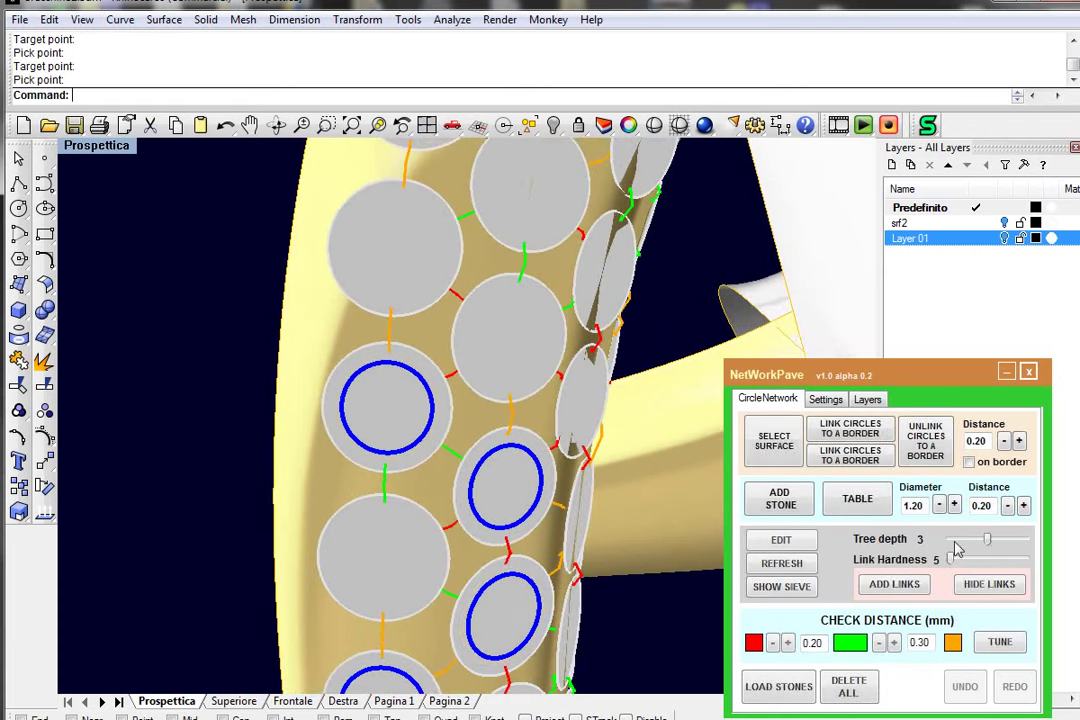
pyautogui.moveTo(952, 560); pyautogui.dragTo(1022, 560)
pyautogui.moveTo(446, 378)
pyautogui.mouseDown(button='right')
pyautogui.moveTo(509, 424)
pyautogui.moveTo(463, 381)
pyautogui.moveTo(425, 371)
pyautogui.moveTo(441, 350)
pyautogui.moveTo(366, 320)
pyautogui.moveTo(290, 360)
pyautogui.moveTo(289, 251)
pyautogui.mouseUp(button='right')
# - Reposition two more stones on the band with EDIT
pyautogui.scroll(3, 289, 251)
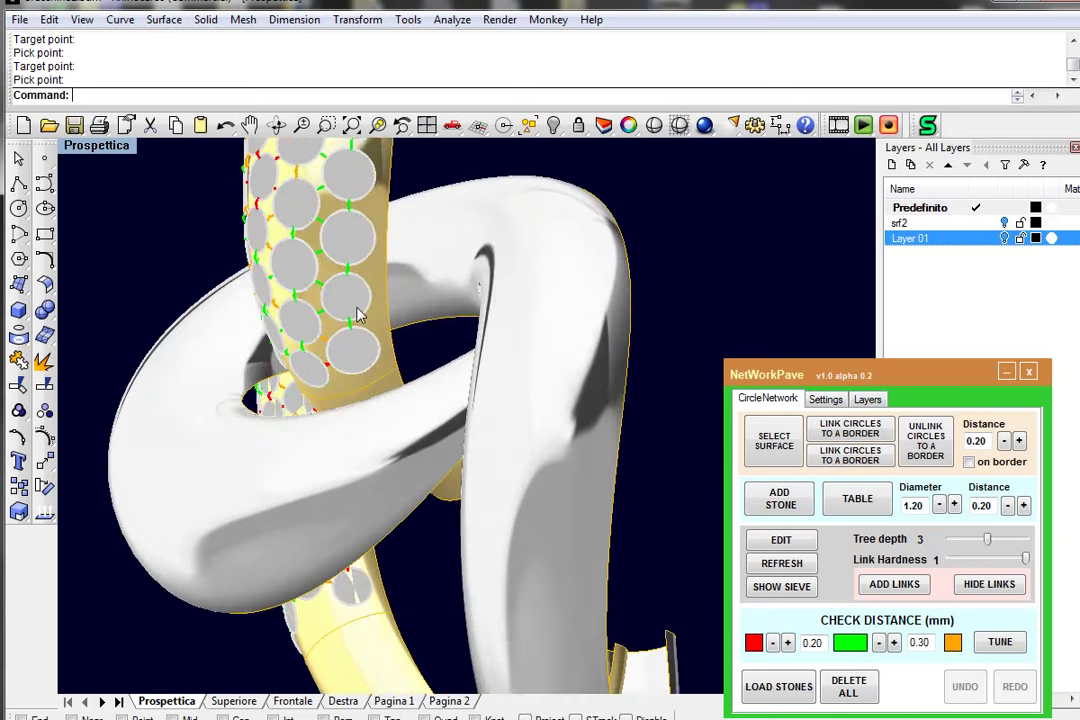
pyautogui.scroll(3, 368, 357)
pyautogui.click(787, 538)
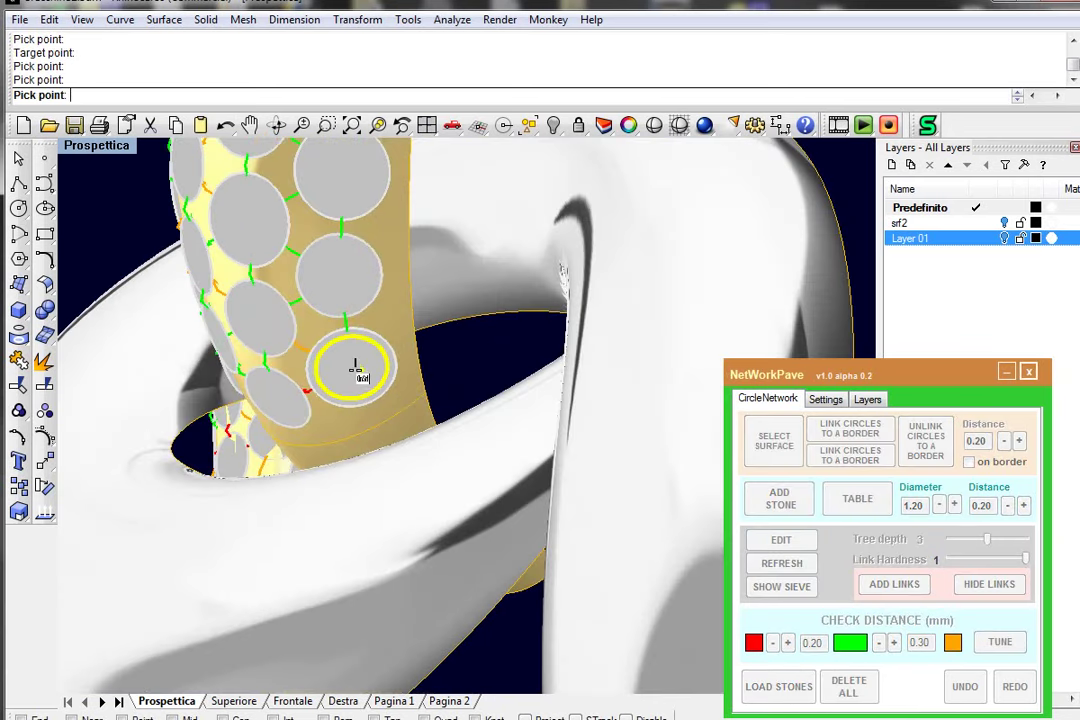
pyautogui.click(355, 370)
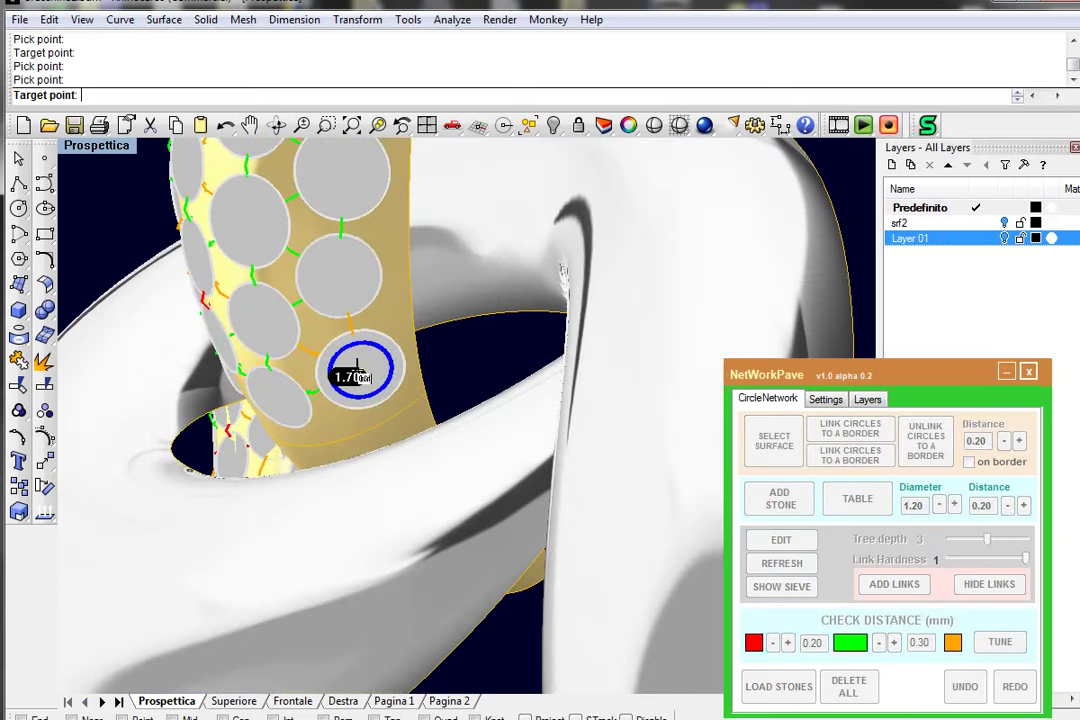
pyautogui.click(324, 284)
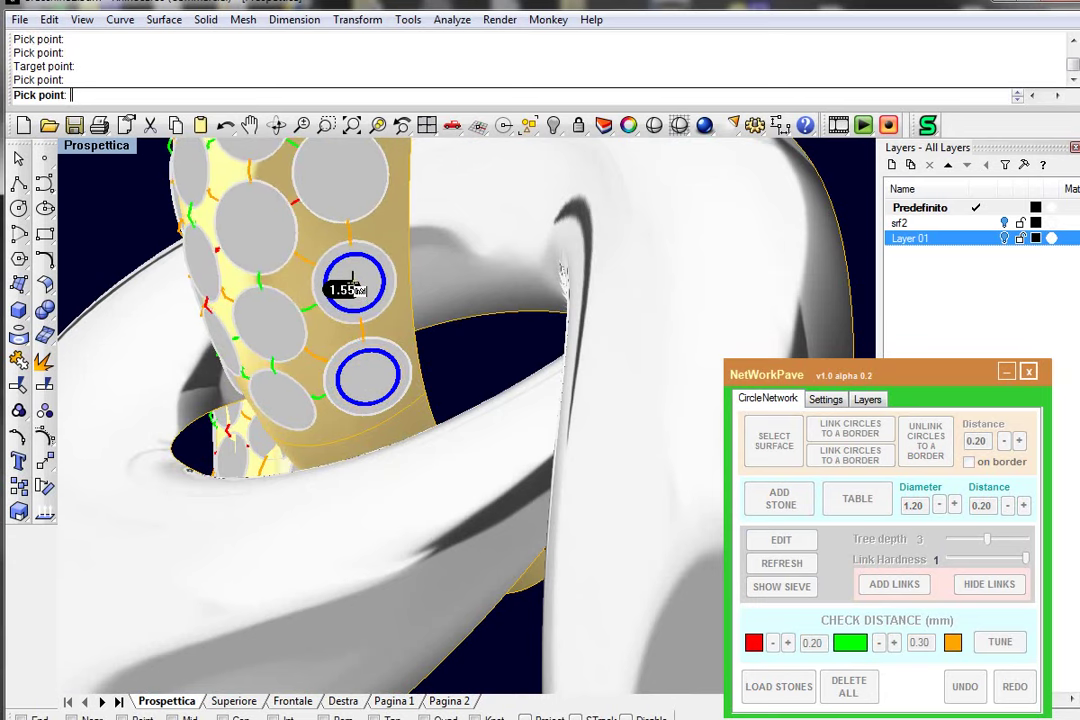
pyautogui.click(349, 278)
# - Zoom out and orbit to inspect the whole paved knot
pyautogui.moveTo(316, 320); pyautogui.dragTo(506, 412, button='right')
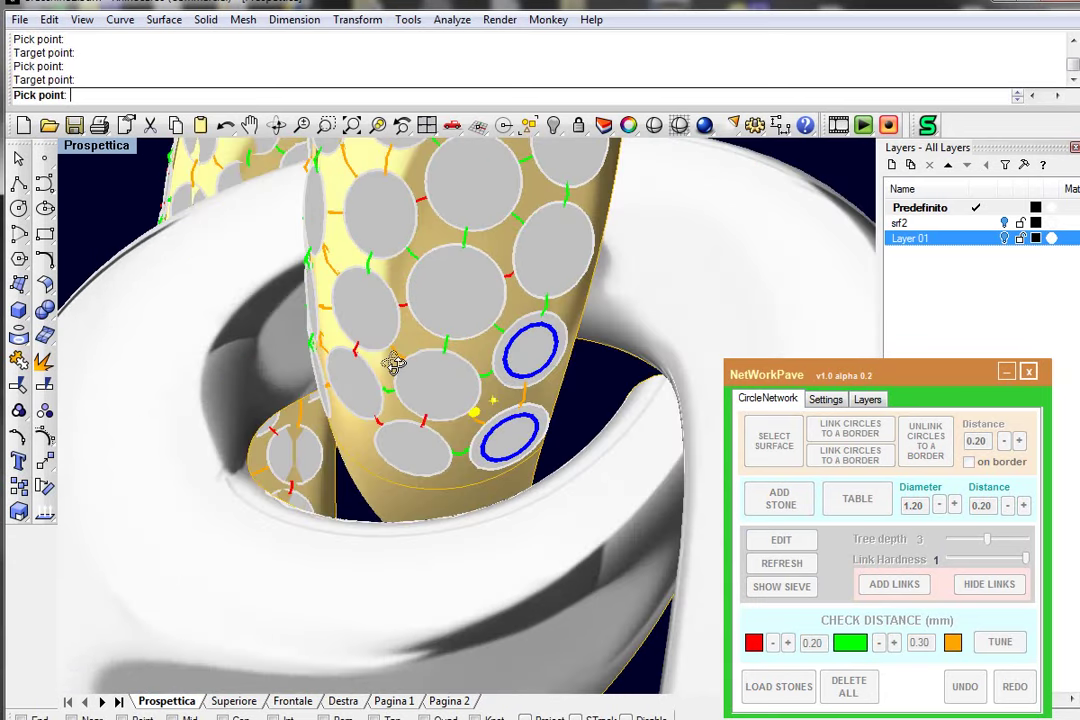
pyautogui.scroll(-3, 530, 425)
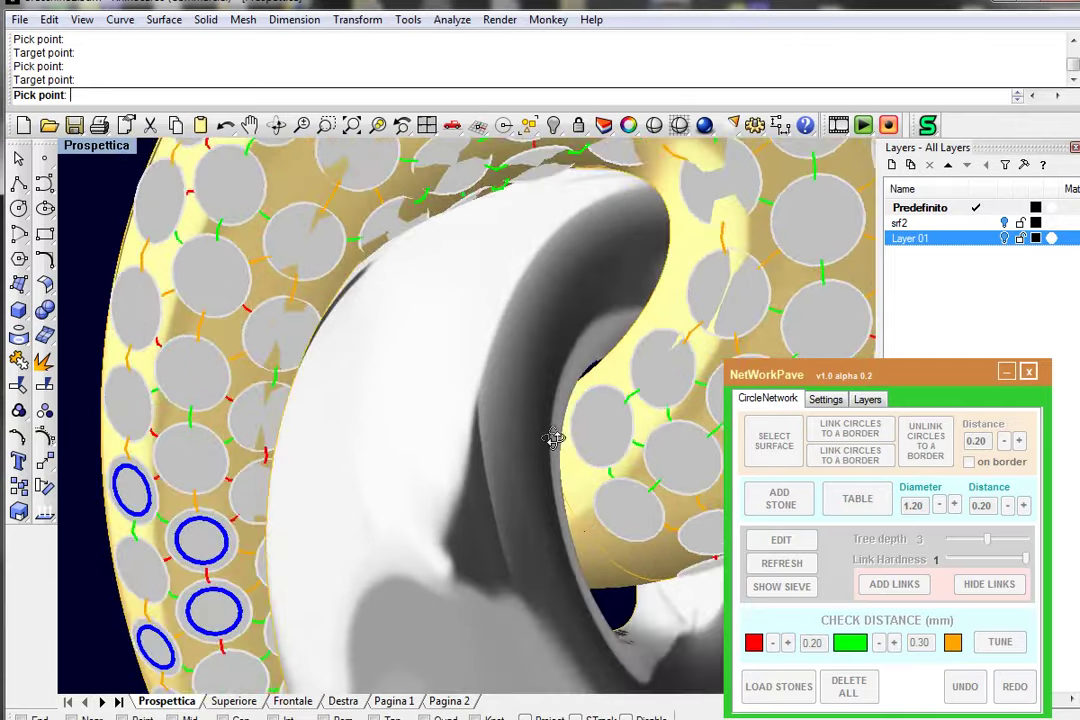
pyautogui.scroll(-3, 535, 443)
pyautogui.scroll(-3, 517, 451)
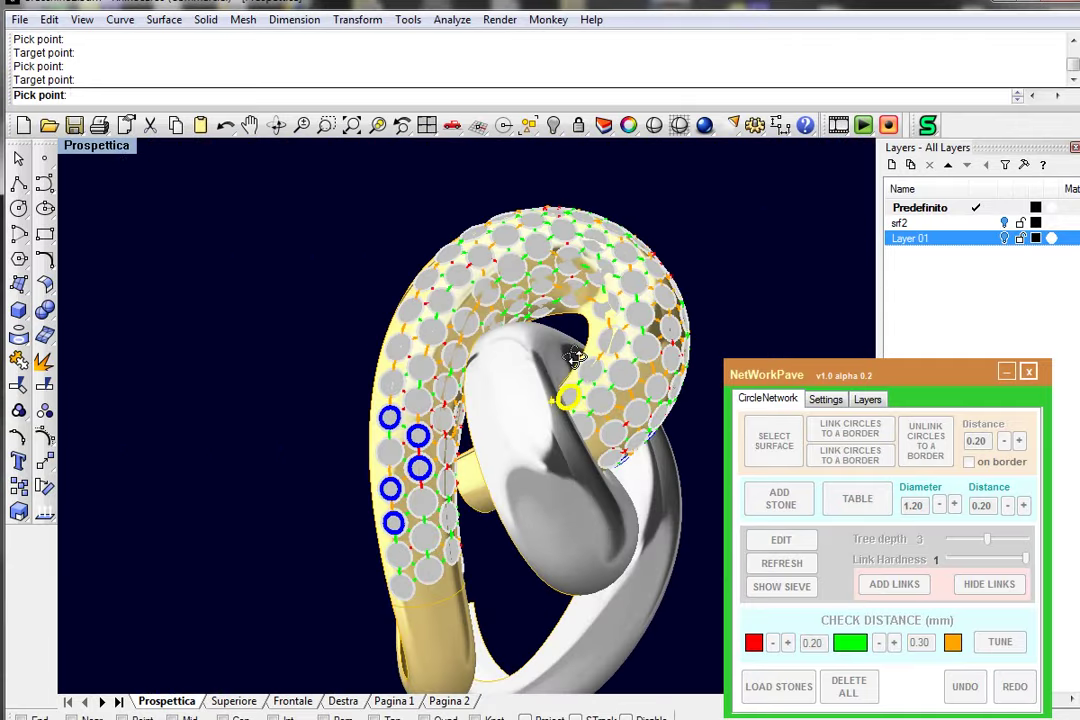
pyautogui.moveTo(525, 450); pyautogui.dragTo(640, 560, button='right')
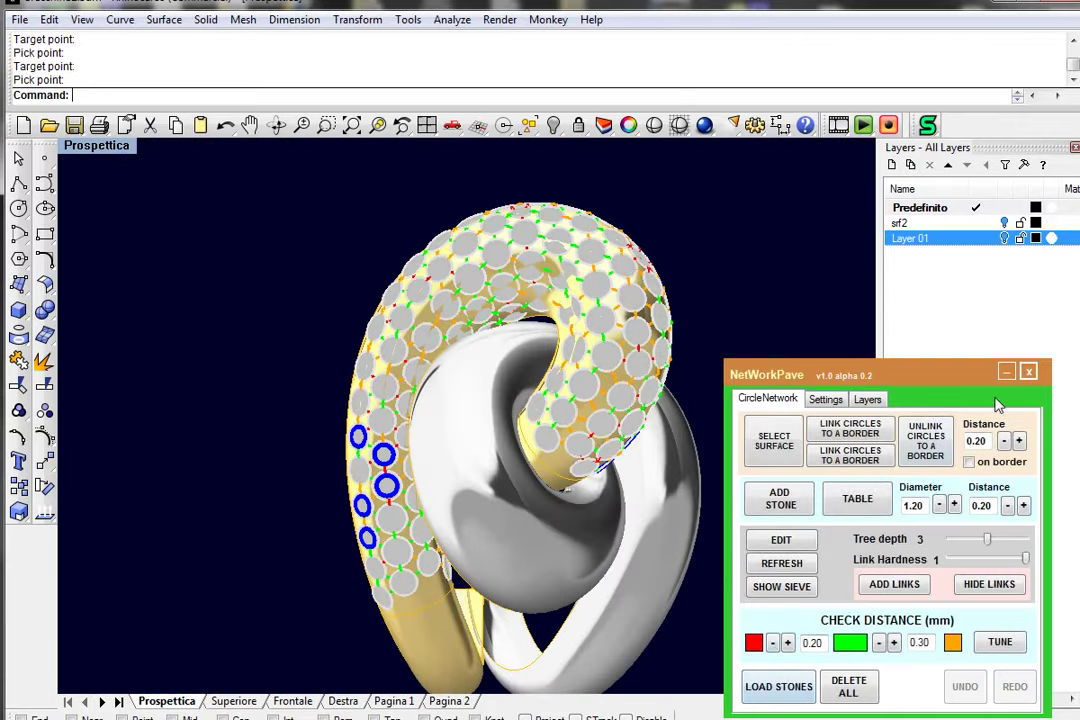
# - Apply the stone layout to create the 003_Pave layer and hide it
pyautogui.click(886, 590)
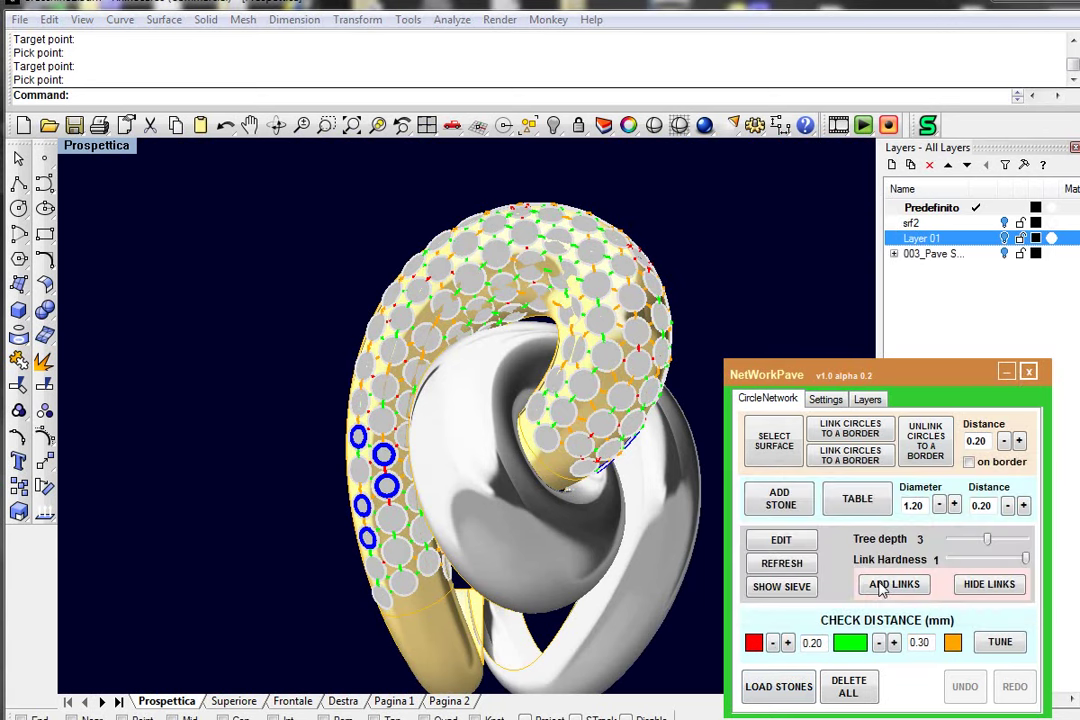
pyautogui.click(893, 254)
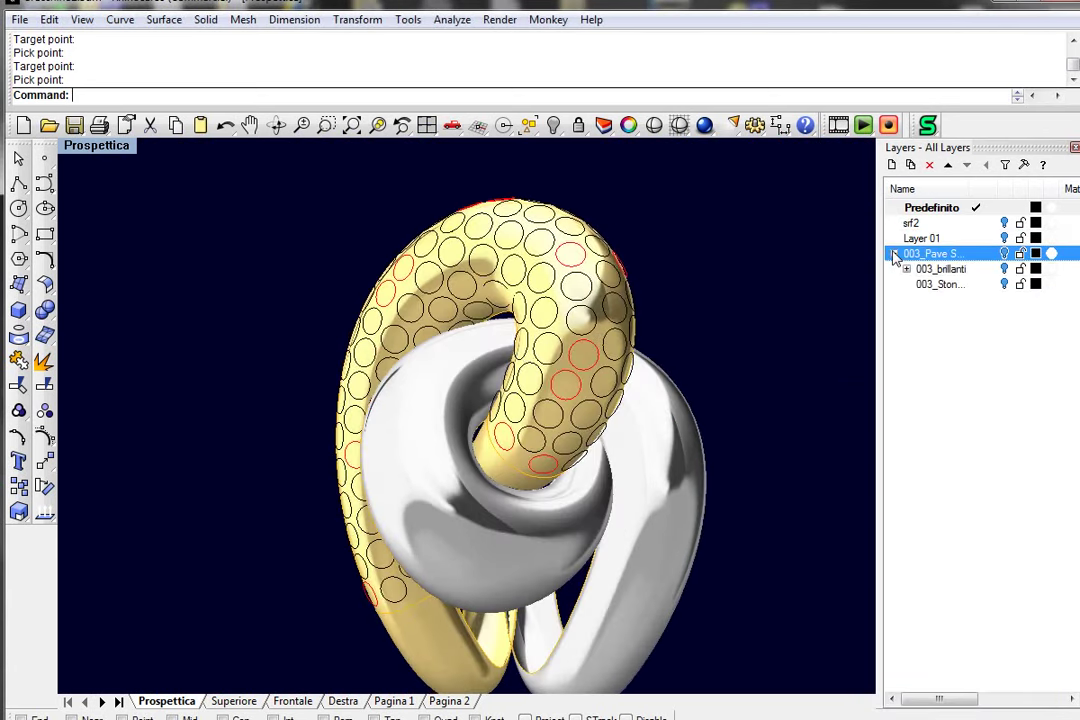
pyautogui.click(1005, 253)
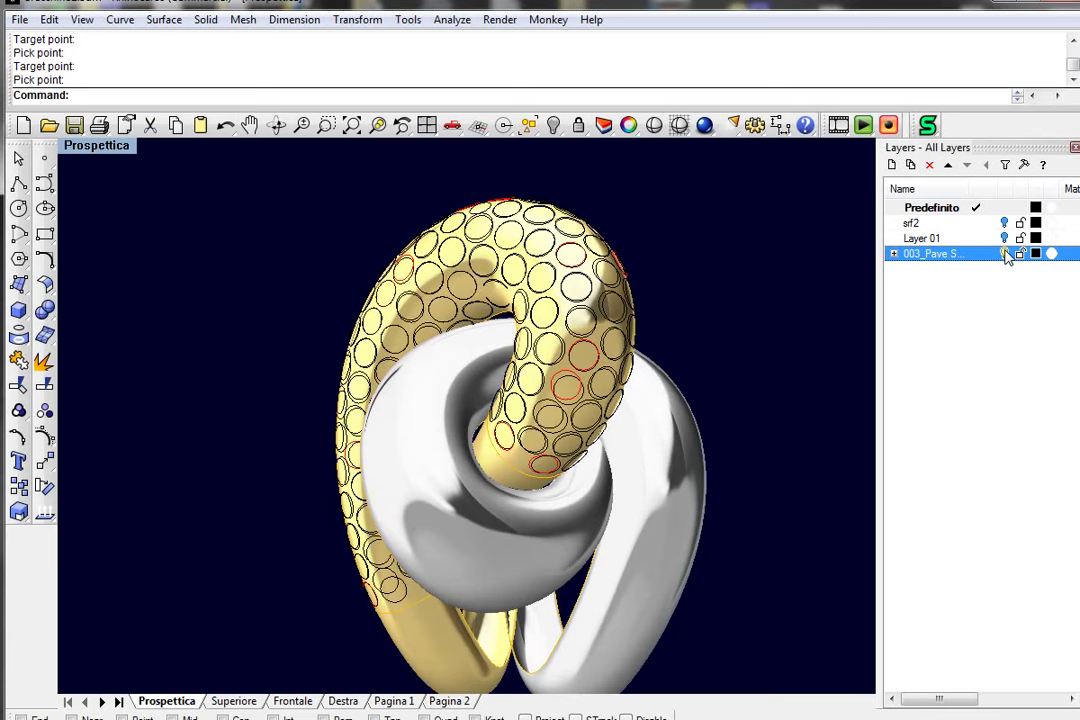
# - Window-select and delete the 98 leftover circles from the gold ring
pyautogui.scroll(-3, 697, 246)
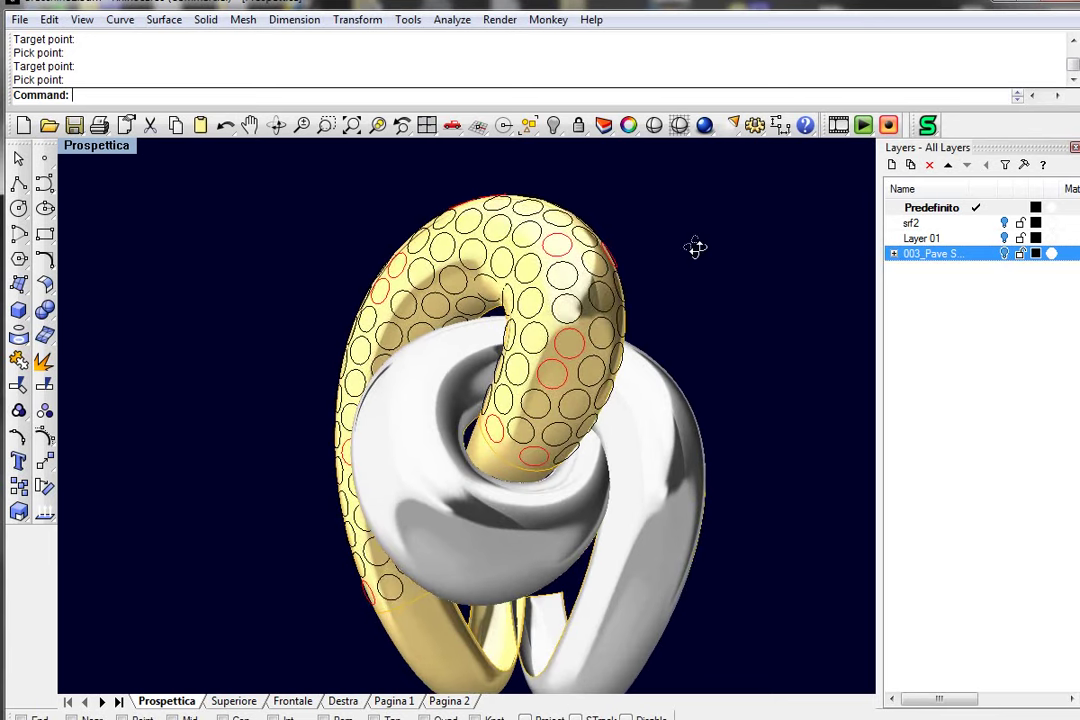
pyautogui.moveTo(731, 325); pyautogui.dragTo(731, 325)
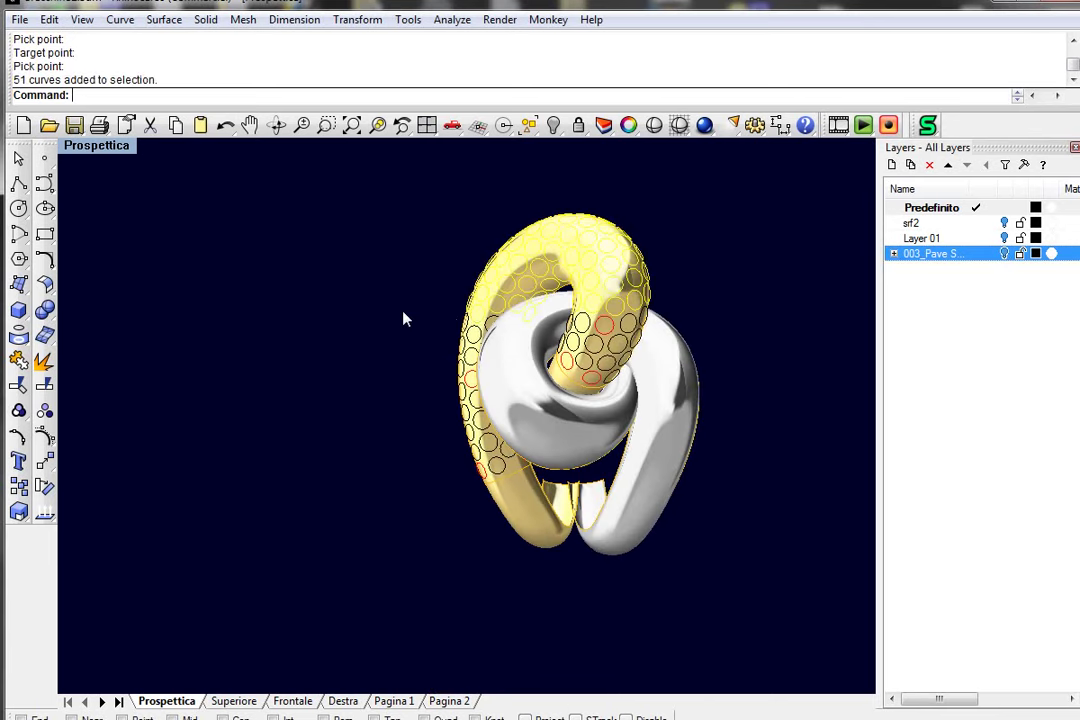
pyautogui.press('Delete')
pyautogui.moveTo(361, 272); pyautogui.dragTo(695, 528)
pyautogui.press('Delete')
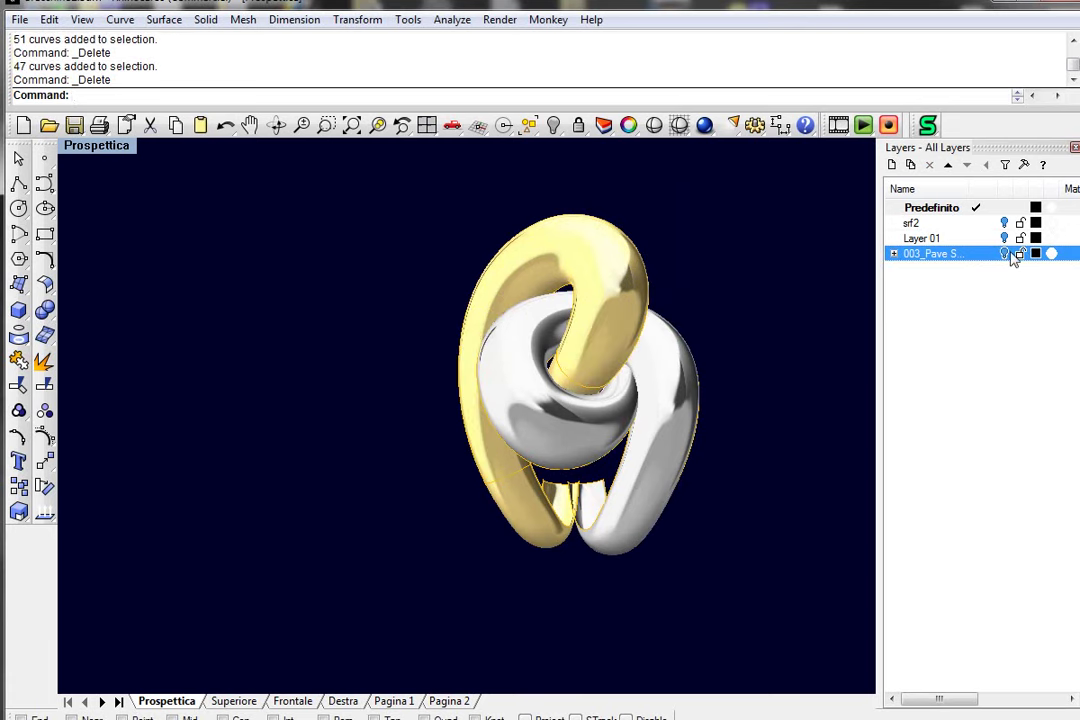
# - Show the pavé layer again and launch the S3D_Azure pavé command
pyautogui.click(1005, 253)
pyautogui.moveTo(762, 379)
pyautogui.mouseDown(button='right')
pyautogui.moveTo(284, 414)
pyautogui.moveTo(703, 381)
pyautogui.moveTo(355, 278)
pyautogui.mouseUp(button='right')
pyautogui.scroll(3, 355, 278)
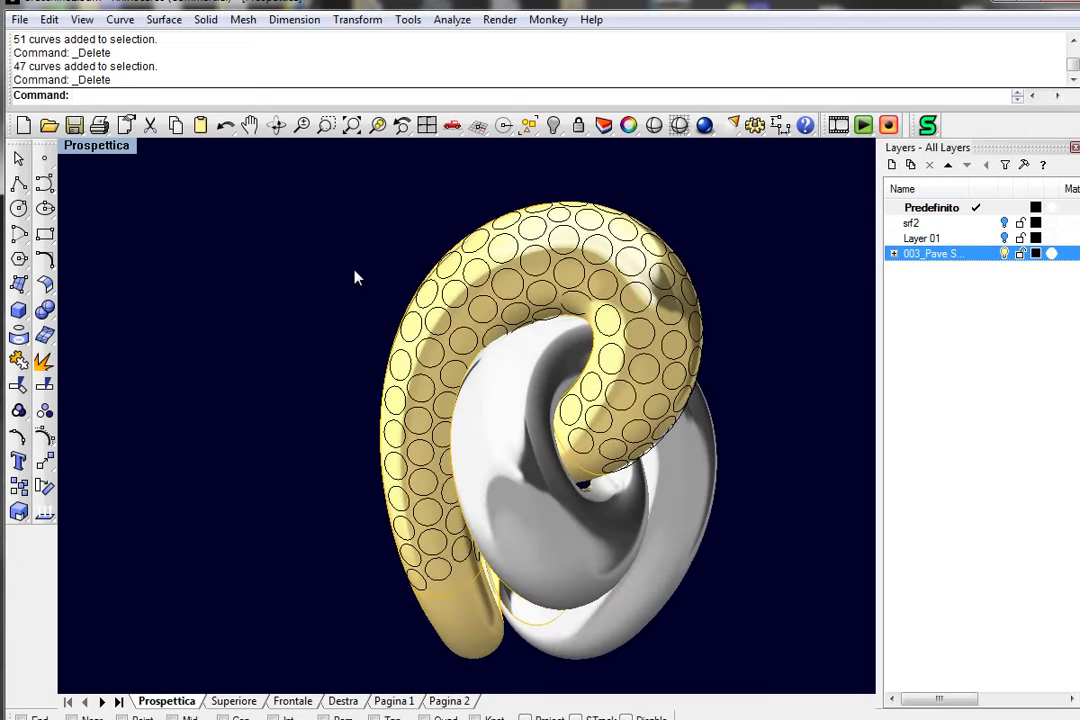
pyautogui.press('Up')
pyautogui.press('Down')
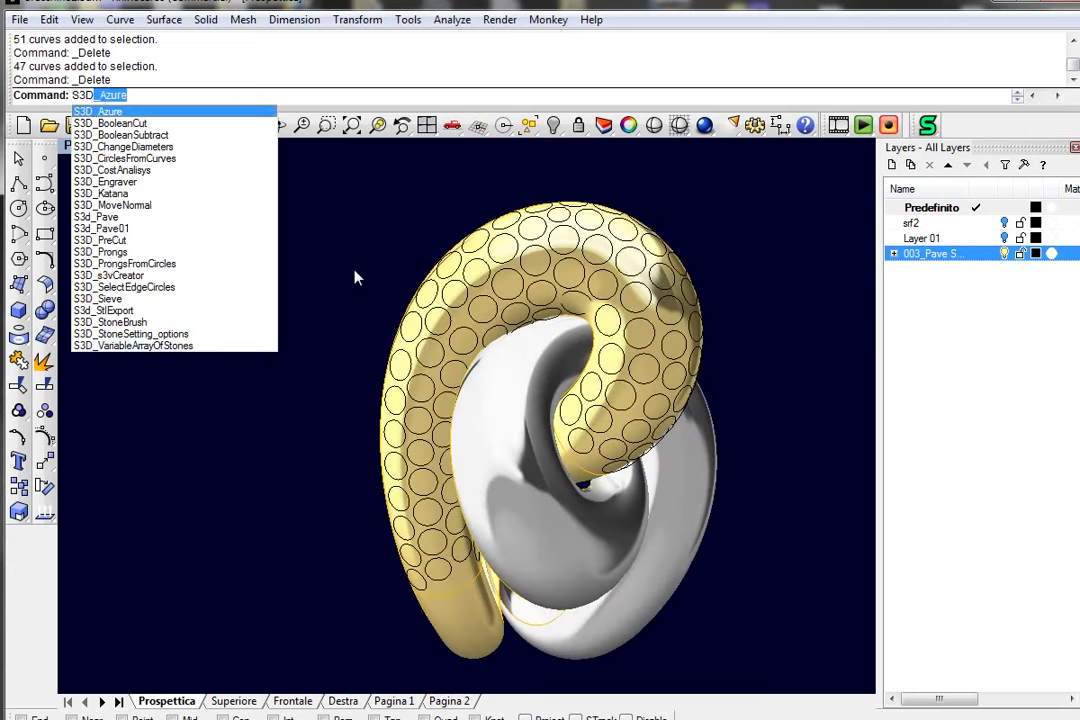
pyautogui.press('Return')
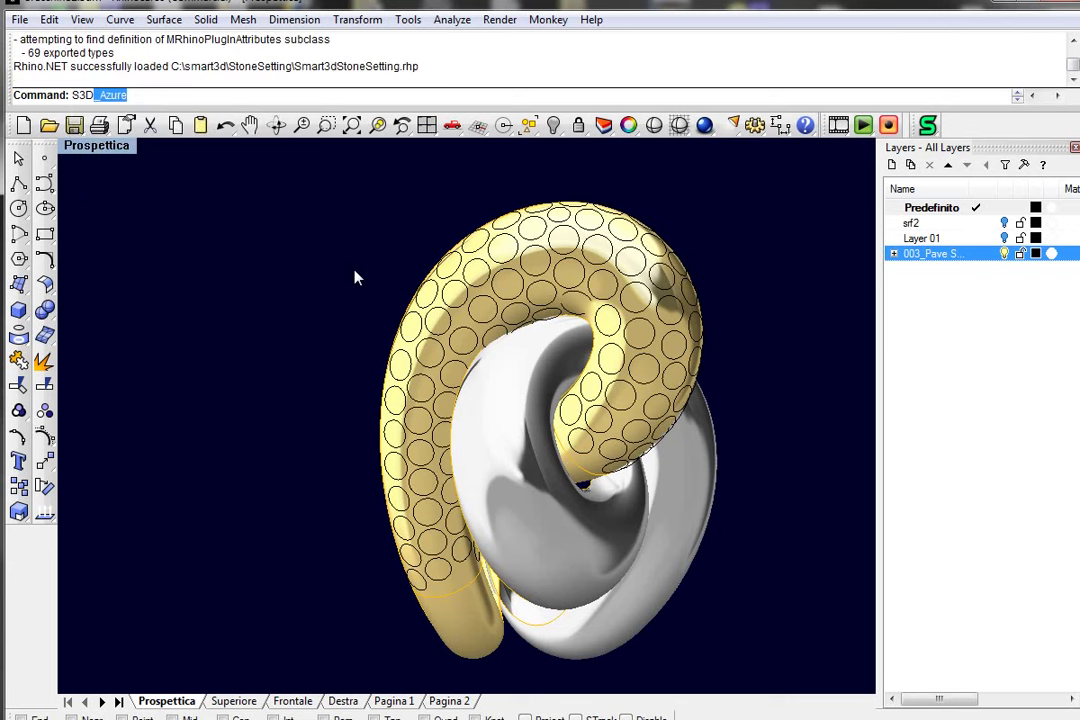
# - Pick the band's top and bottom surfaces and an interior point, then window-select the stone circles
pyautogui.moveTo(355, 278); pyautogui.dragTo(440, 266, button='right')
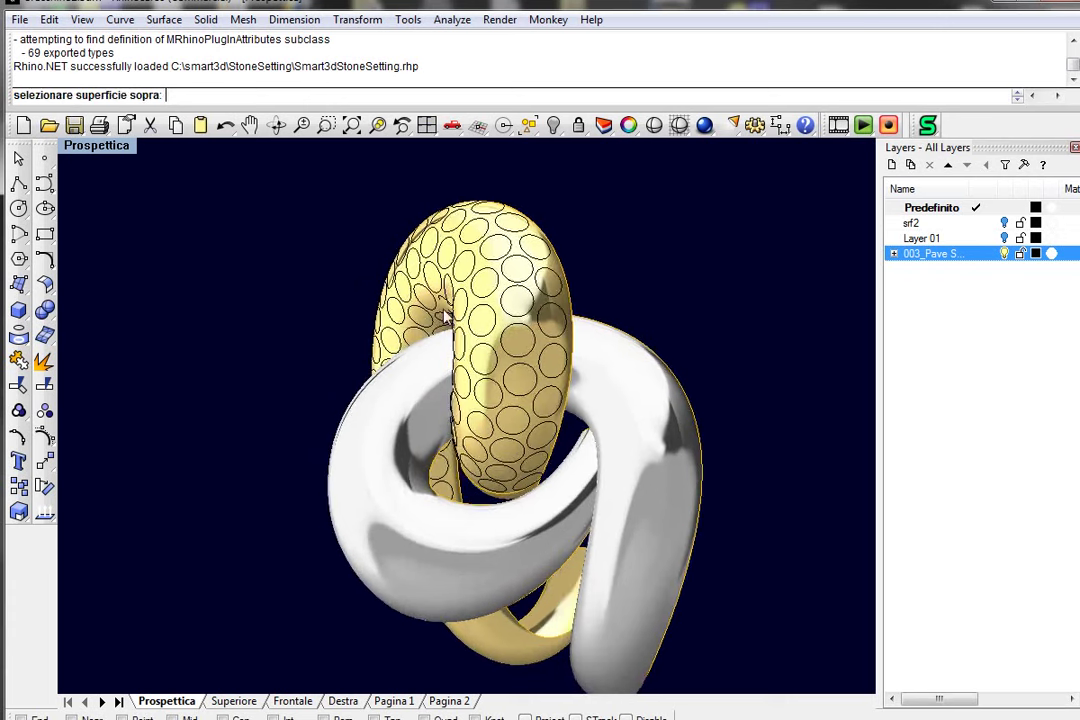
pyautogui.click(440, 266)
pyautogui.moveTo(487, 302); pyautogui.dragTo(576, 138, button='right')
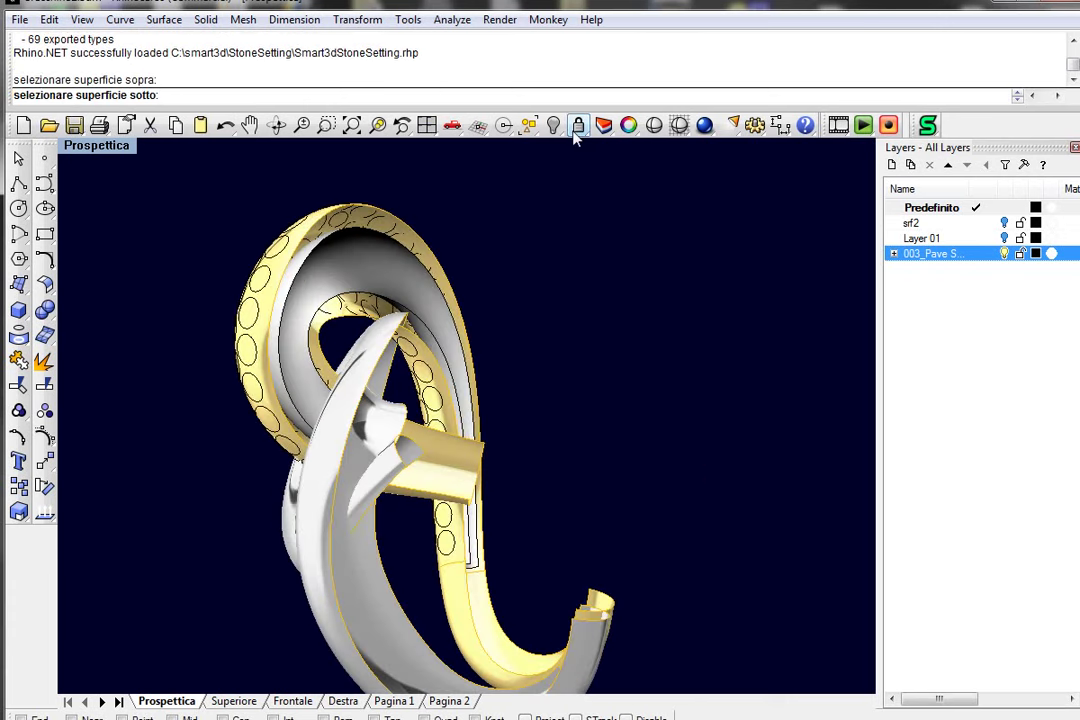
pyautogui.click(578, 124)
pyautogui.click(365, 282)
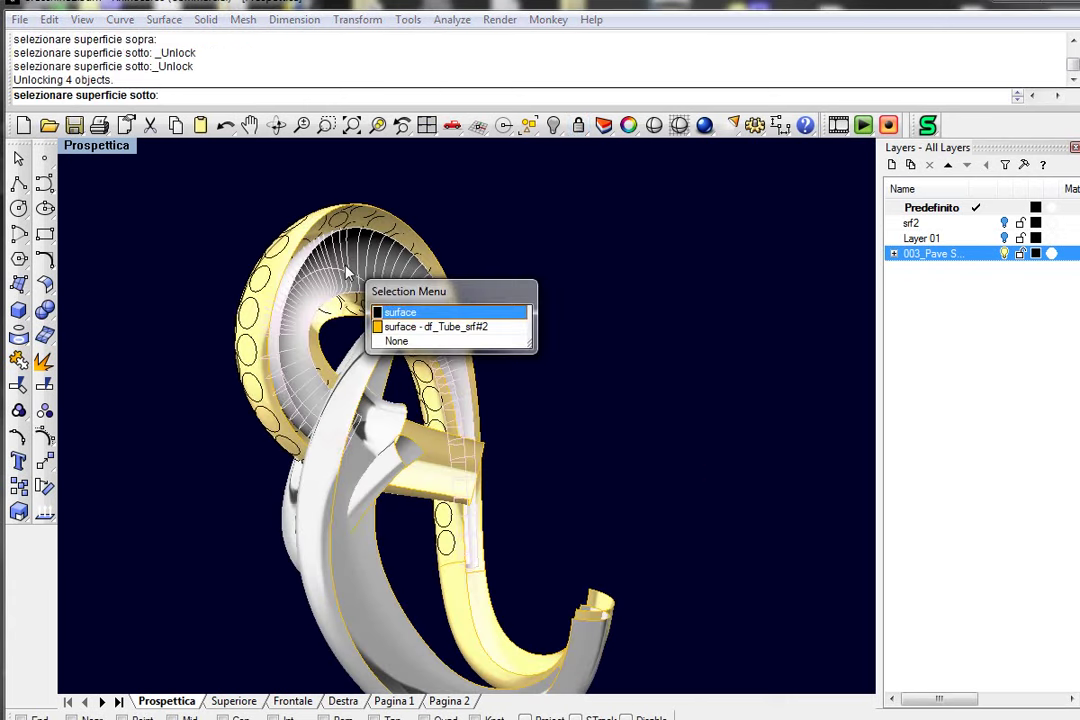
pyautogui.click(408, 312)
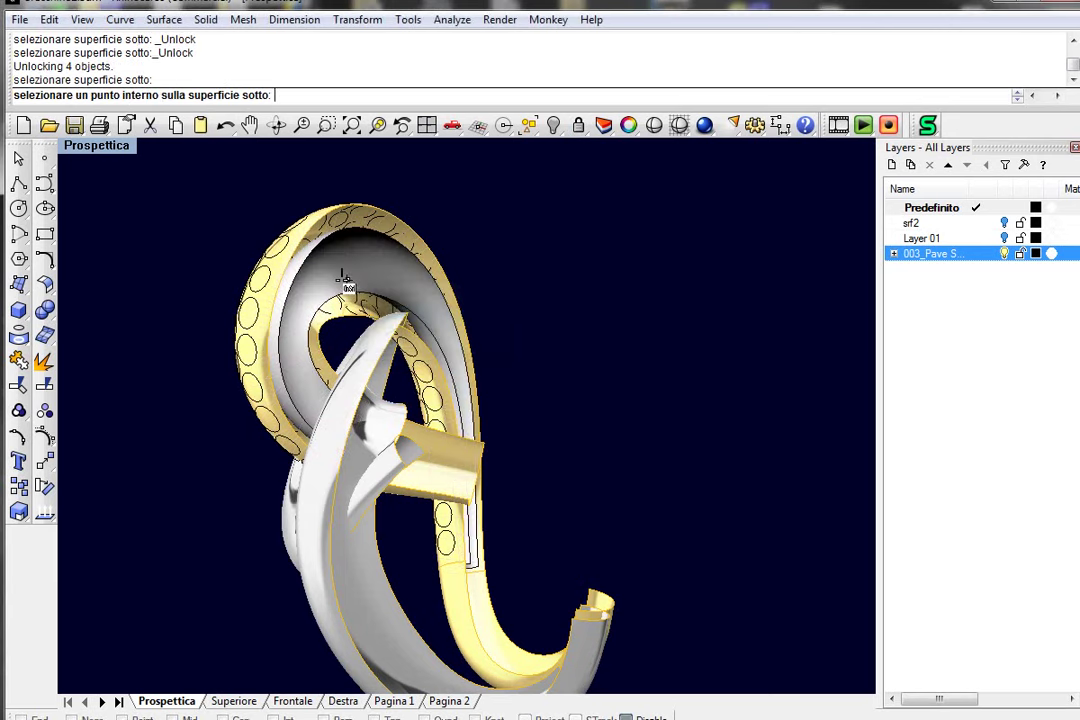
pyautogui.click(343, 265)
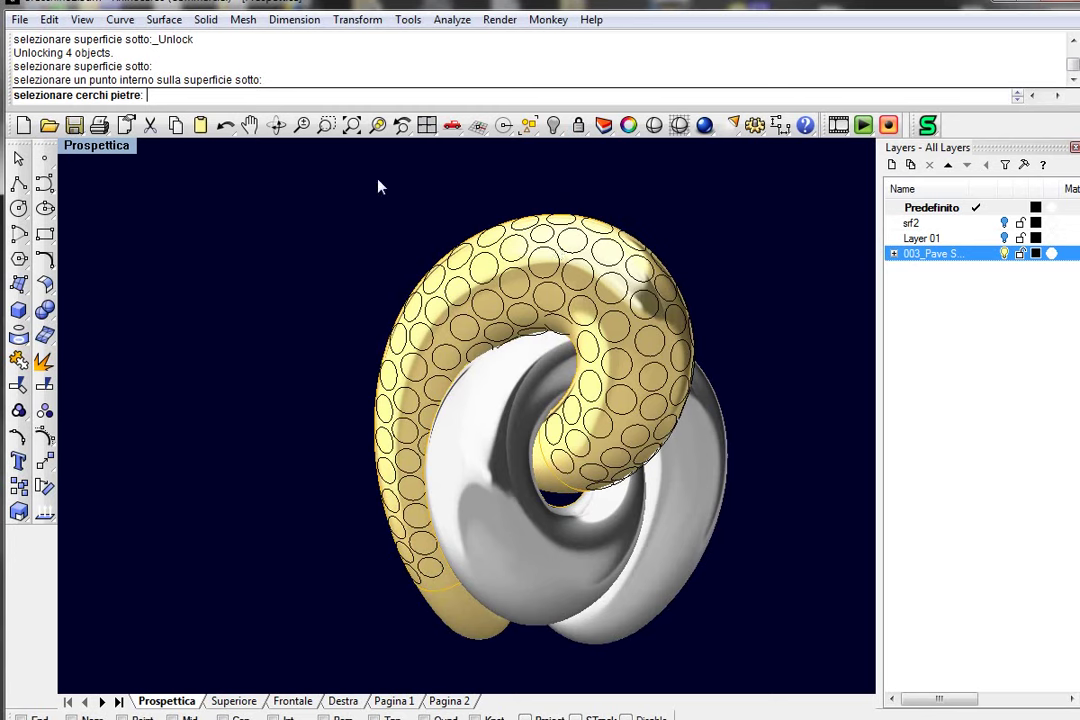
pyautogui.moveTo(178, 251)
pyautogui.mouseDown()
pyautogui.moveTo(606, 495)
pyautogui.moveTo(740, 586)
pyautogui.mouseUp()
pyautogui.press('Return')
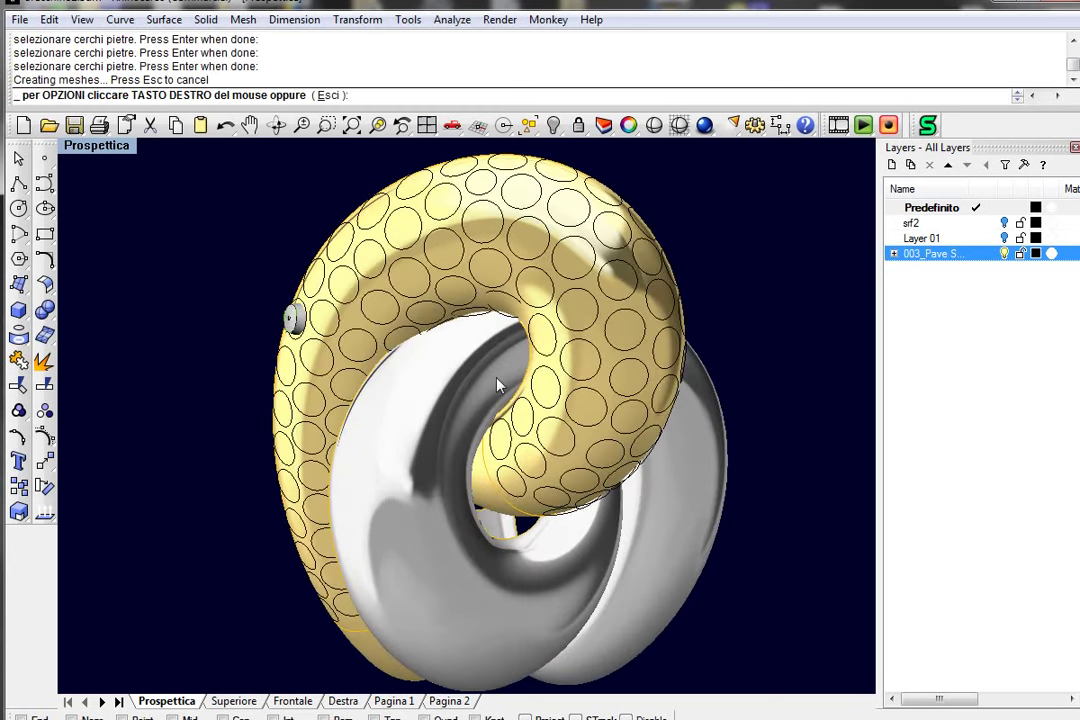
# - Switch to Trafori Esagonali with 0.4 edge distance and 0.5 spacing between piercings
pyautogui.rightClick(497, 385)
pyautogui.click(226, 337)
pyautogui.moveTo(226, 337)
pyautogui.mouseDown(button='right')
pyautogui.moveTo(776, 316)
pyautogui.moveTo(793, 297)
pyautogui.moveTo(665, 352)
pyautogui.moveTo(629, 321)
pyautogui.moveTo(764, 313)
pyautogui.moveTo(761, 277)
pyautogui.moveTo(634, 328)
pyautogui.moveTo(489, 357)
pyautogui.moveTo(205, 284)
pyautogui.moveTo(311, 229)
pyautogui.moveTo(424, 350)
pyautogui.mouseUp(button='right')
pyautogui.scroll(3, 634, 330)
pyautogui.scroll(3, 632, 345)
pyautogui.scroll(2, 630, 360)
pyautogui.rightClick(470, 309)
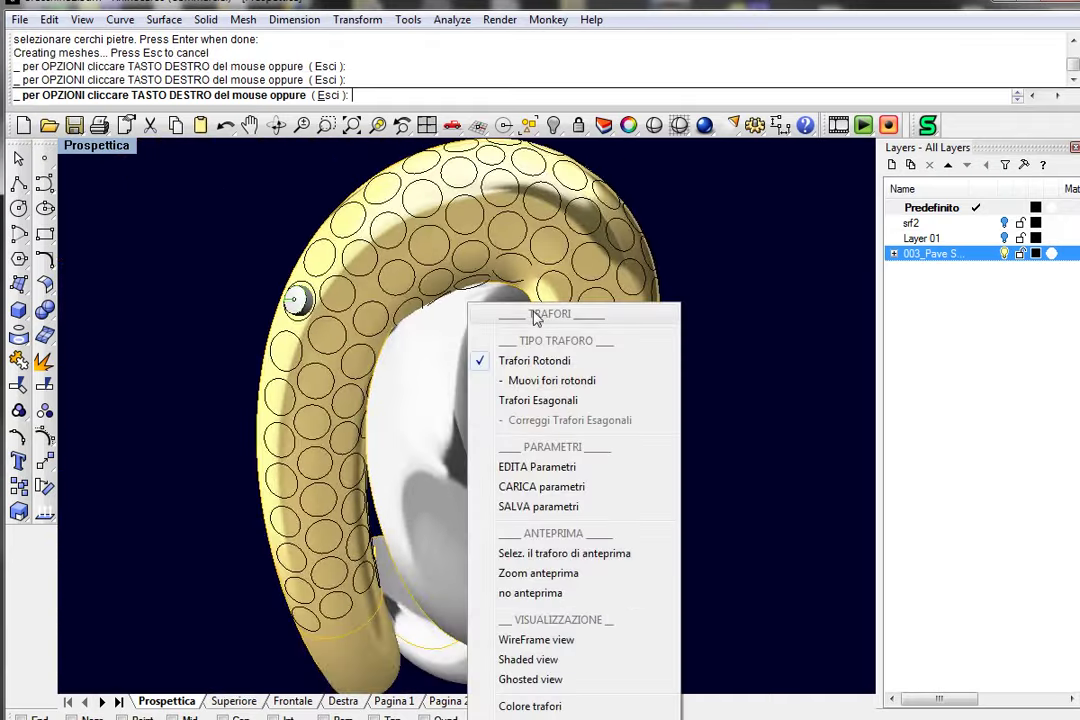
pyautogui.click(519, 402)
pyautogui.write('0.4')
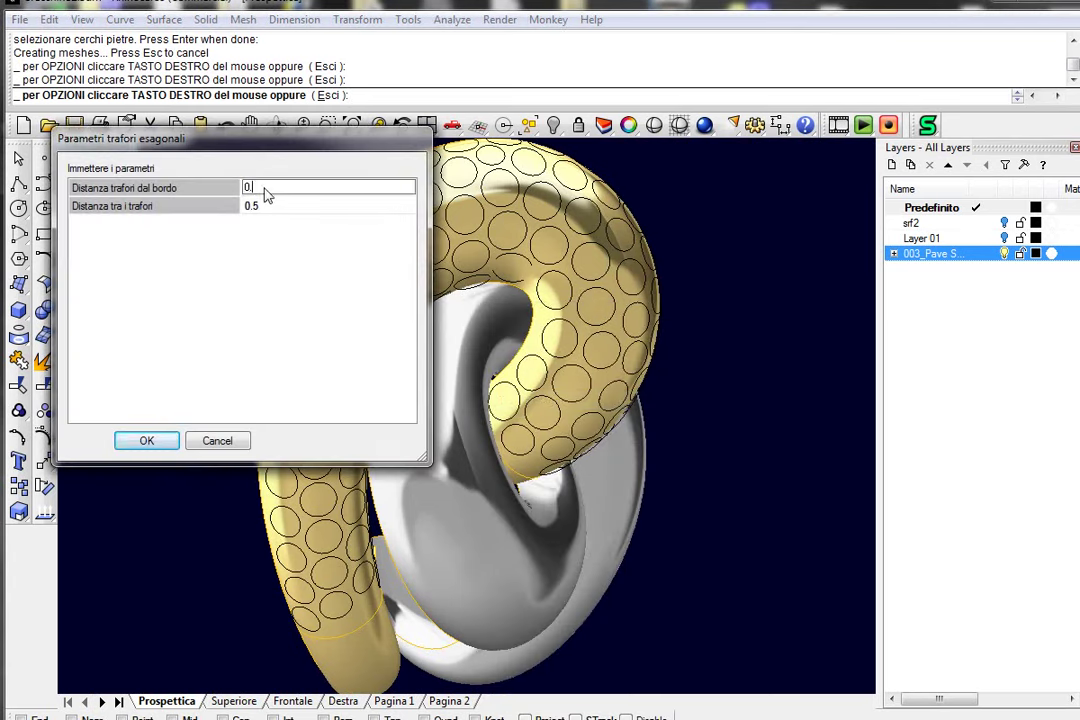
pyautogui.click(280, 207)
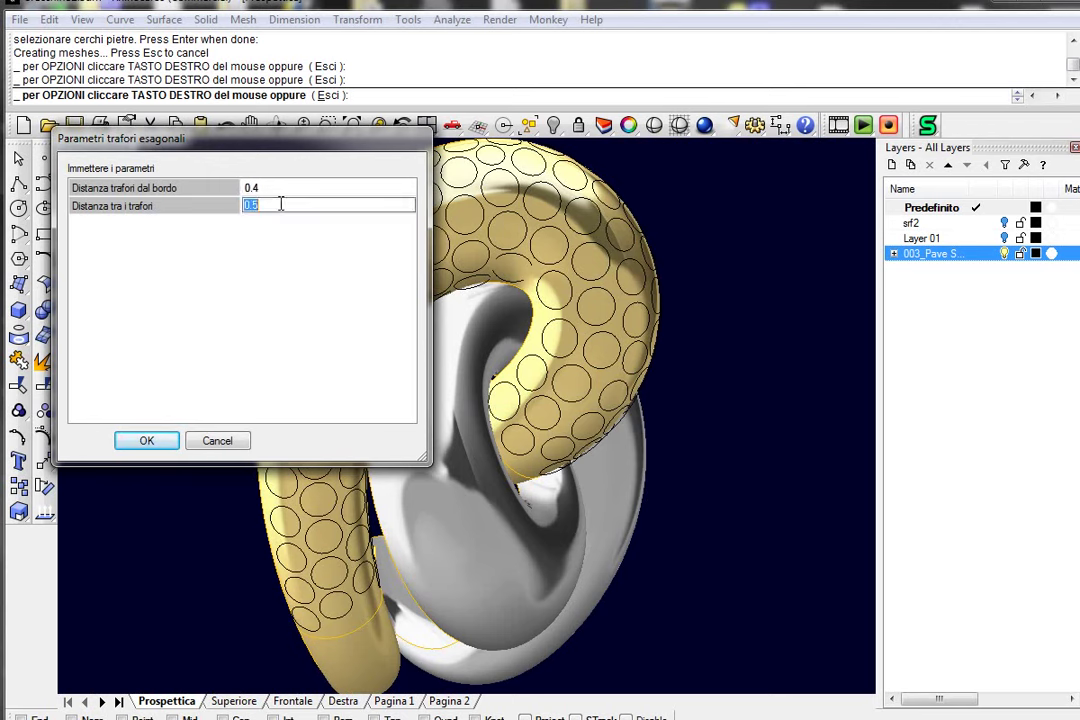
pyautogui.write('0.25')
pyautogui.click(146, 440)
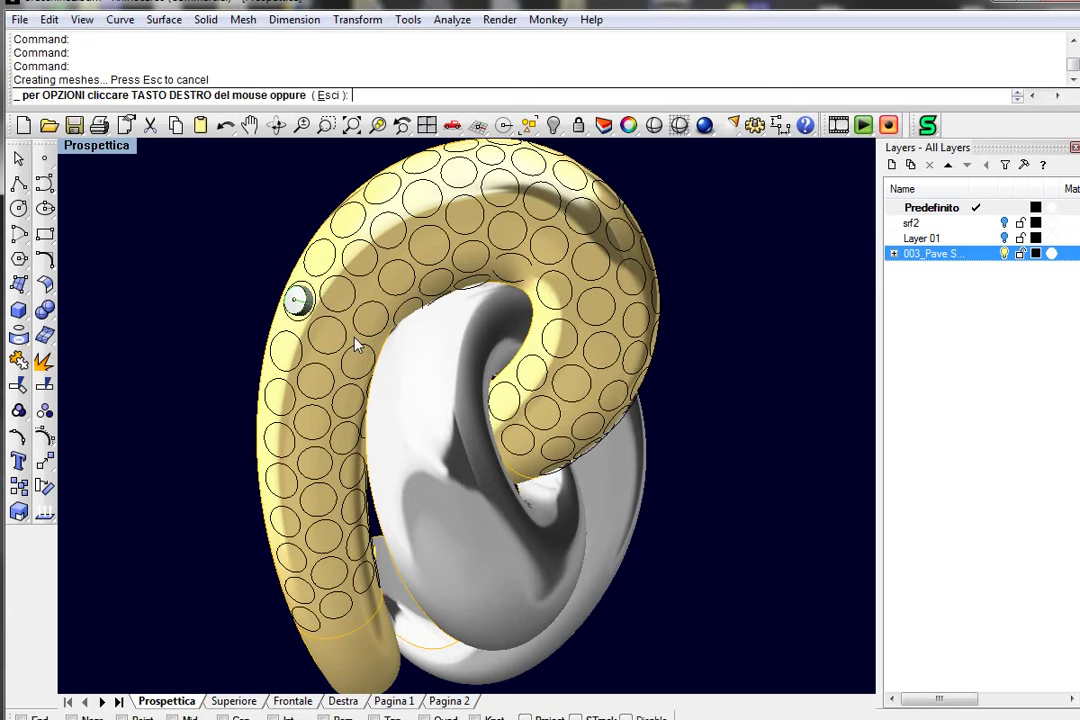
# - Preview the hexagonal piercing cells, inspect them, and finish the pavé command
pyautogui.moveTo(316, 364)
pyautogui.mouseDown(button='right')
pyautogui.moveTo(711, 345)
pyautogui.moveTo(775, 390)
pyautogui.moveTo(718, 382)
pyautogui.mouseUp(button='right')
pyautogui.rightClick(711, 381)
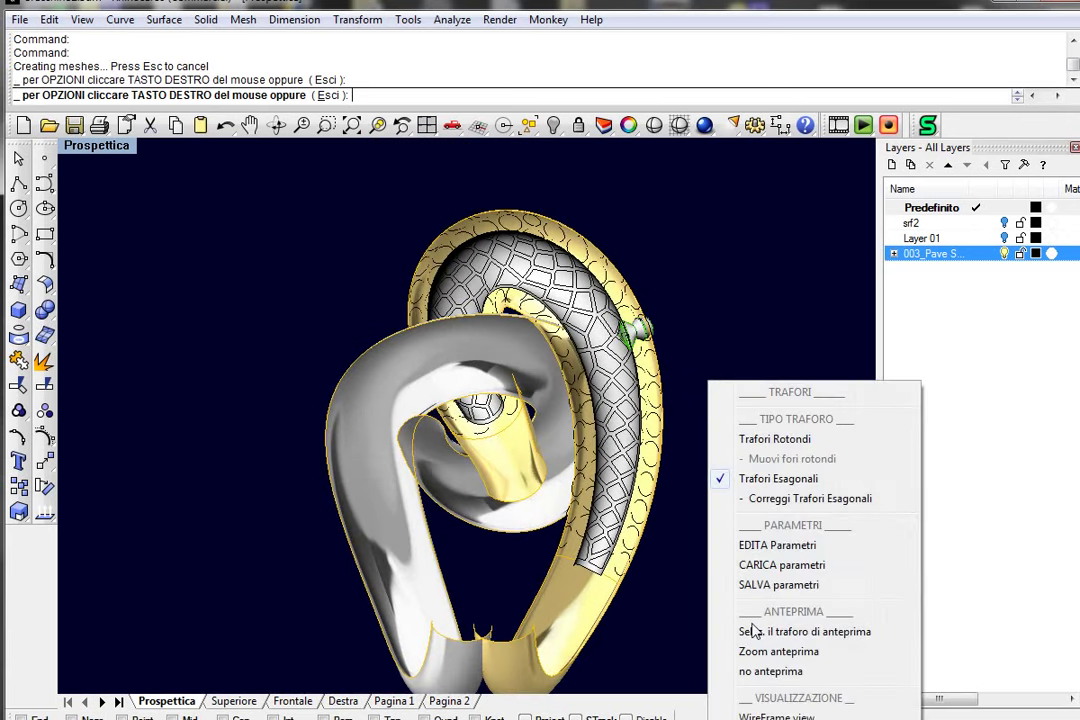
pyautogui.click(567, 343)
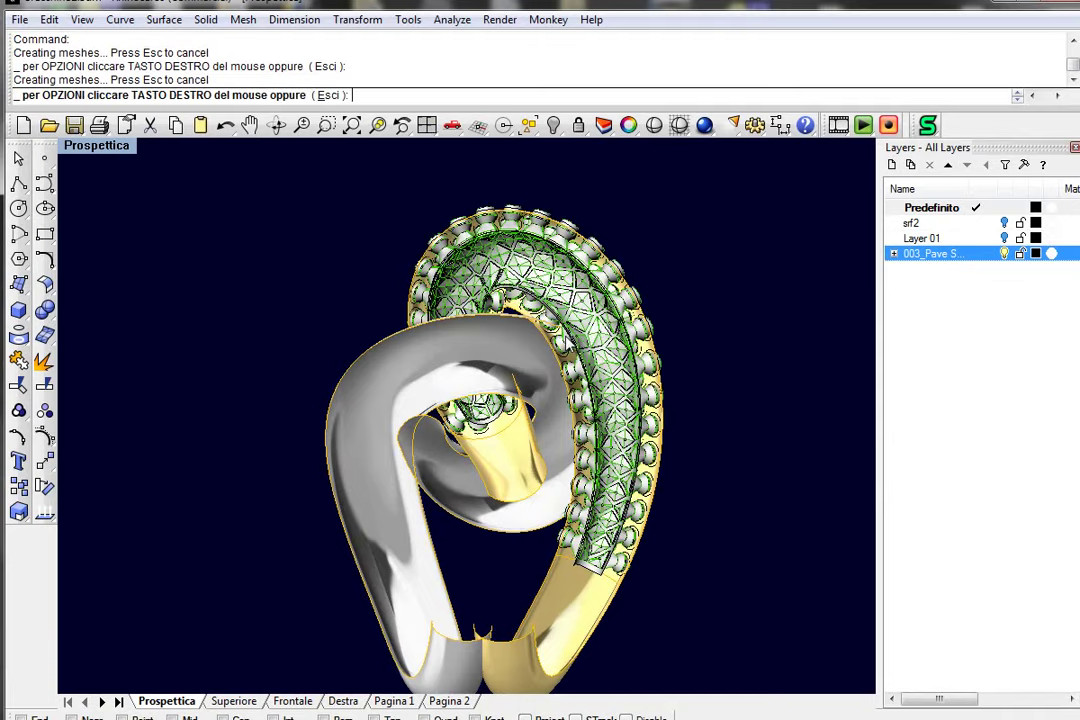
pyautogui.scroll(5, 517, 330)
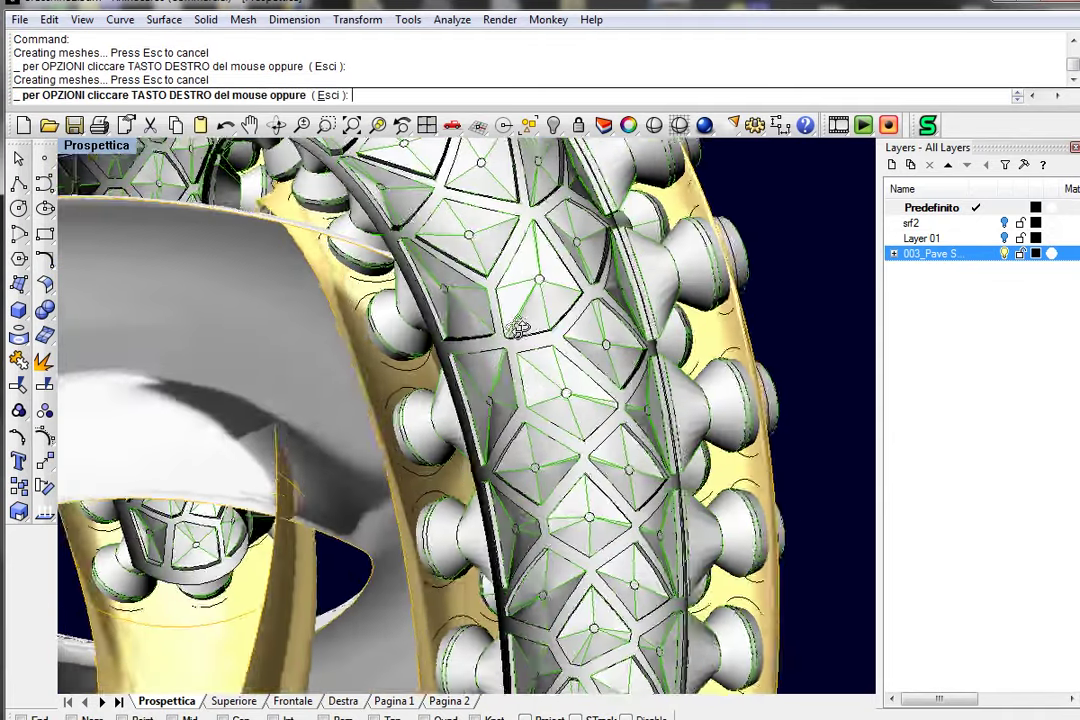
pyautogui.moveTo(517, 330); pyautogui.dragTo(400, 355, button='right')
pyautogui.scroll(-5, 327, 314)
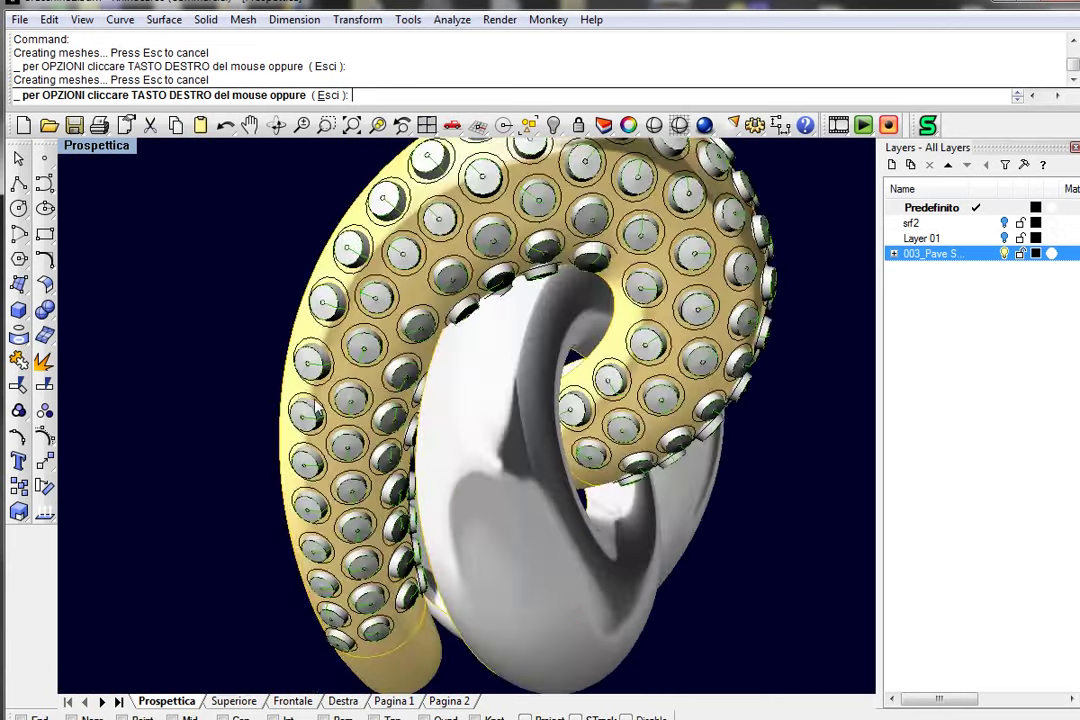
pyautogui.rightClick(327, 314)
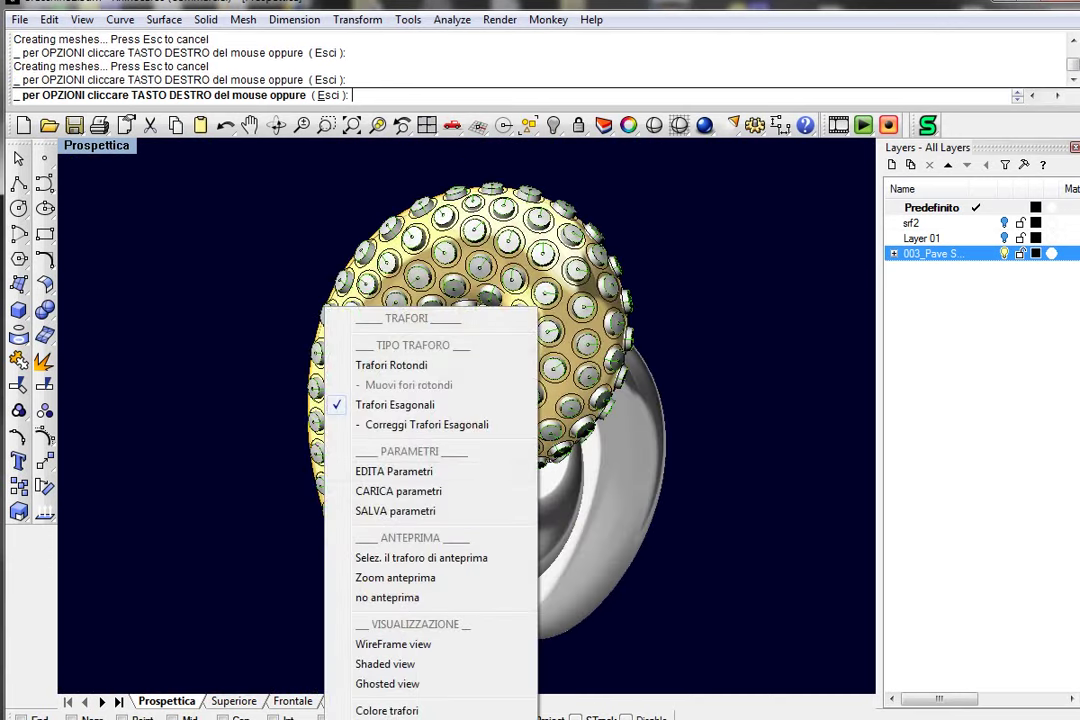
pyautogui.press('Escape')
# - Hide the layer holding the generated pavé stones
pyautogui.moveTo(427, 374); pyautogui.dragTo(465, 361, button='right')
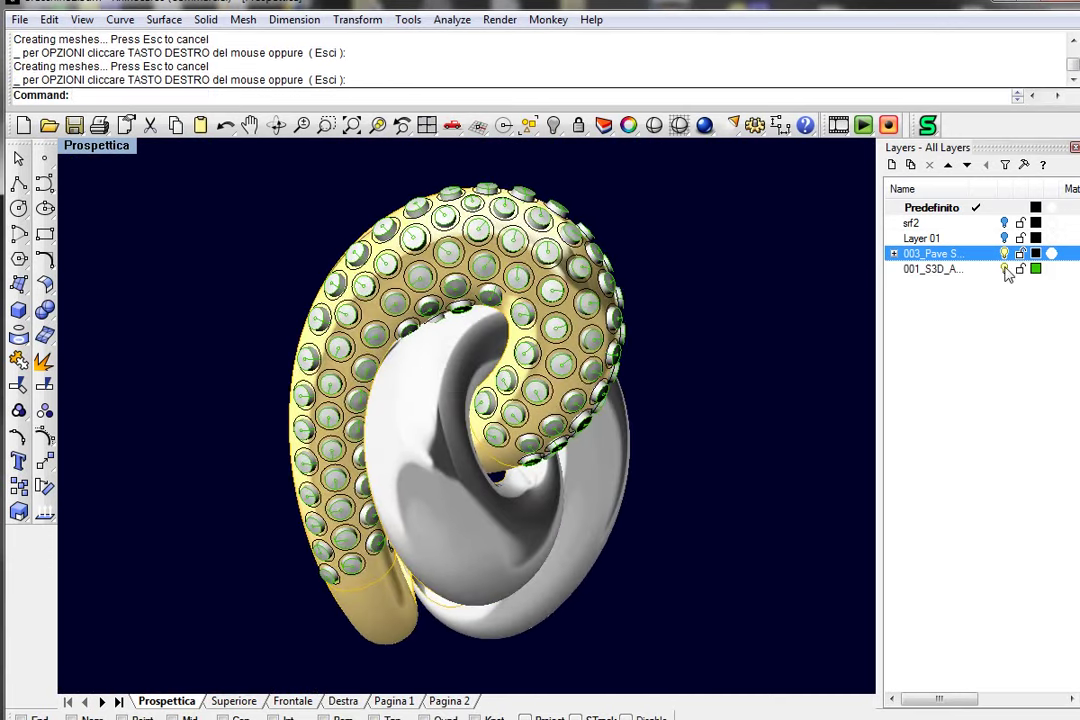
pyautogui.click(1005, 270)
pyautogui.moveTo(330, 250); pyautogui.dragTo(280, 218, button='right')
# - Start S3D_PreCut and window-select all the stone circles
pyautogui.write('S3D')
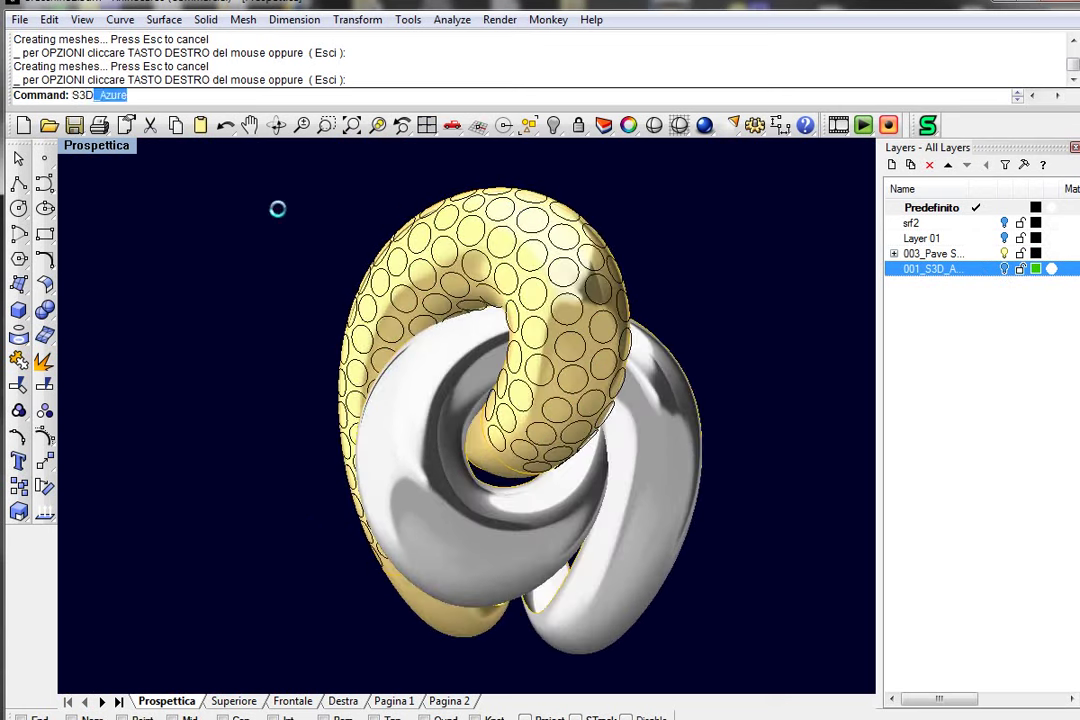
pyautogui.write('c')
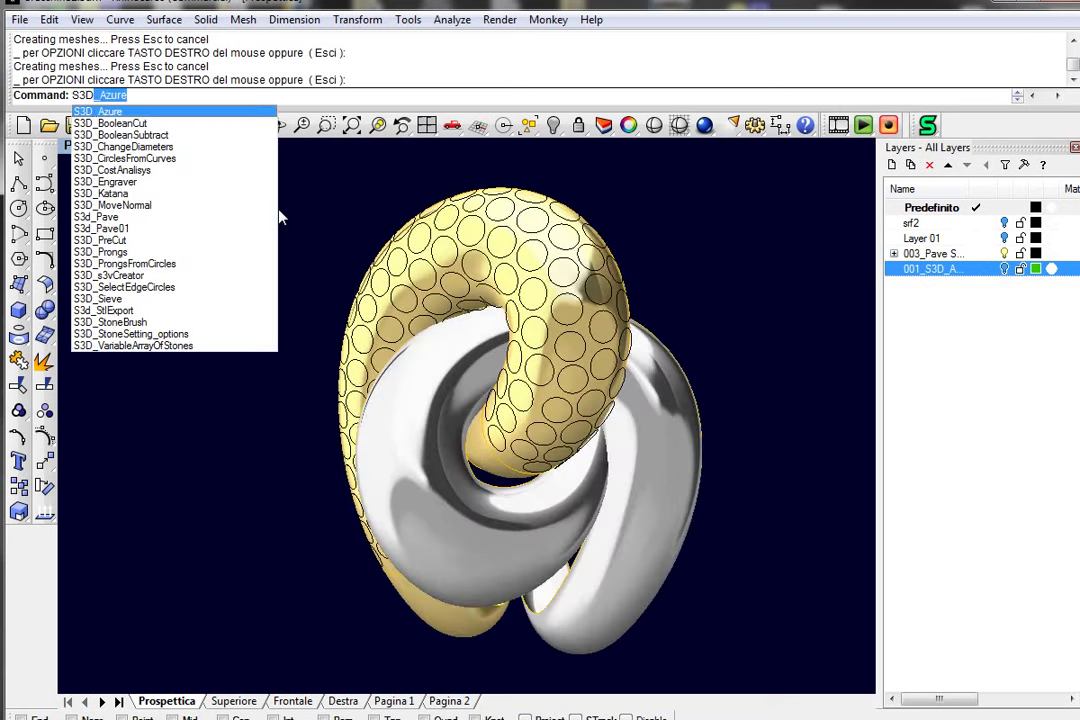
pyautogui.press('Down')
pyautogui.press('Down')
pyautogui.press('Down')
pyautogui.press('Down')
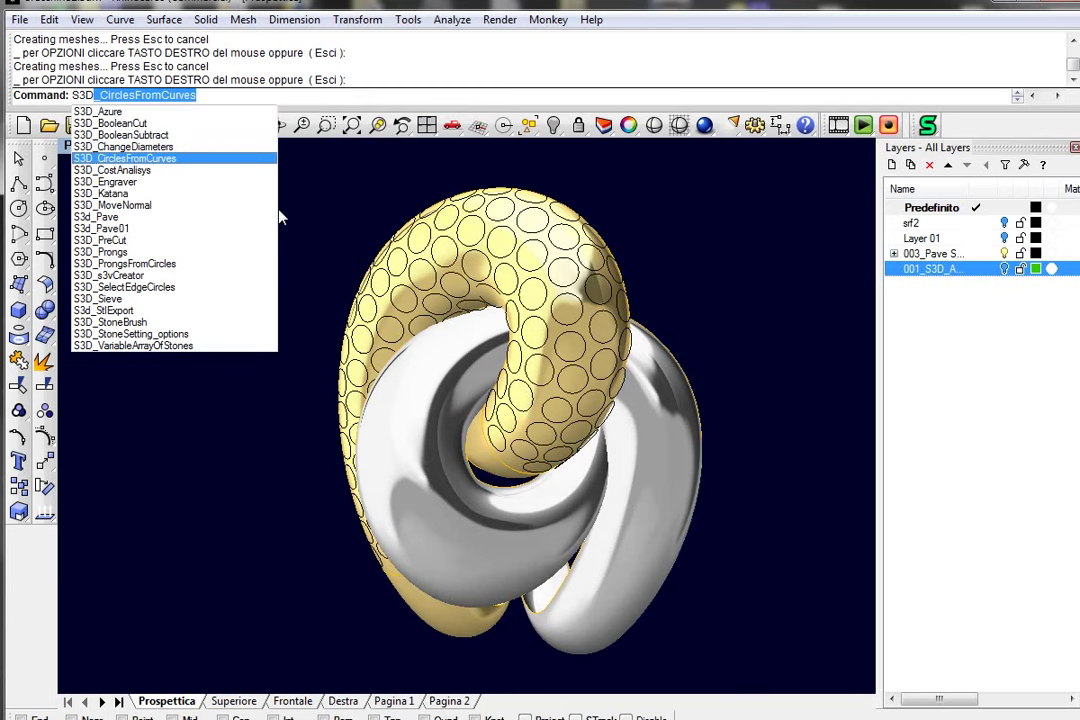
pyautogui.press('Down')
pyautogui.press('Down')
pyautogui.press('Down')
pyautogui.press('Down')
pyautogui.press('Down')
pyautogui.press('Down')
pyautogui.press('Return')
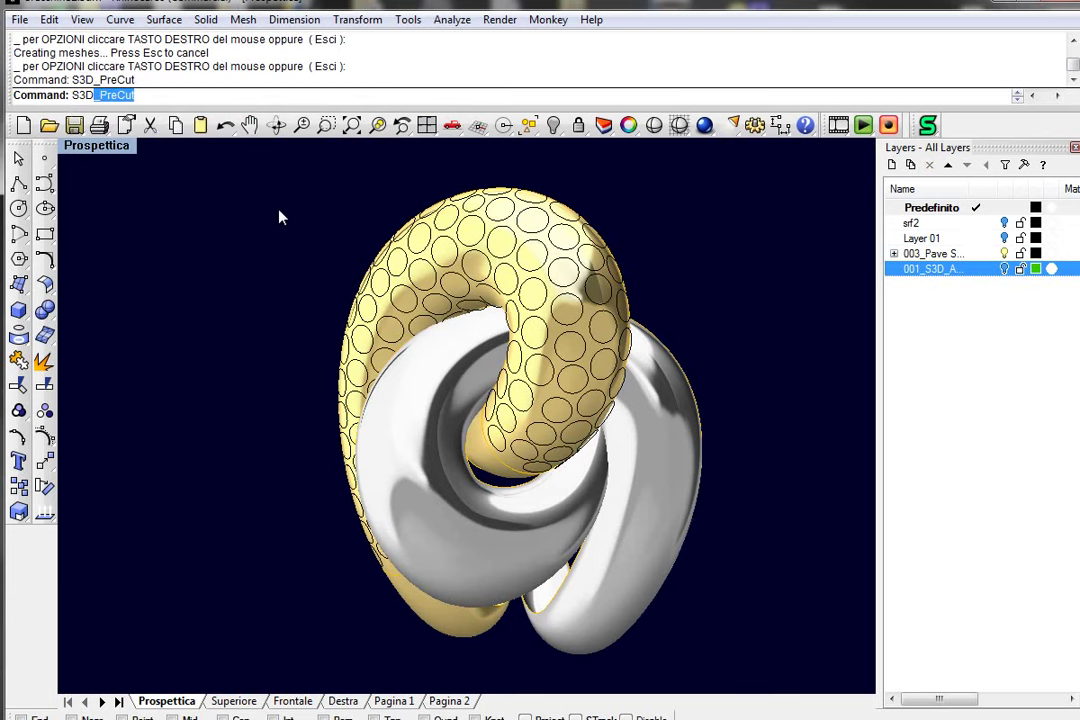
pyautogui.moveTo(390, 229); pyautogui.dragTo(330, 215, button='right')
pyautogui.moveTo(320, 178); pyautogui.dragTo(590, 277)
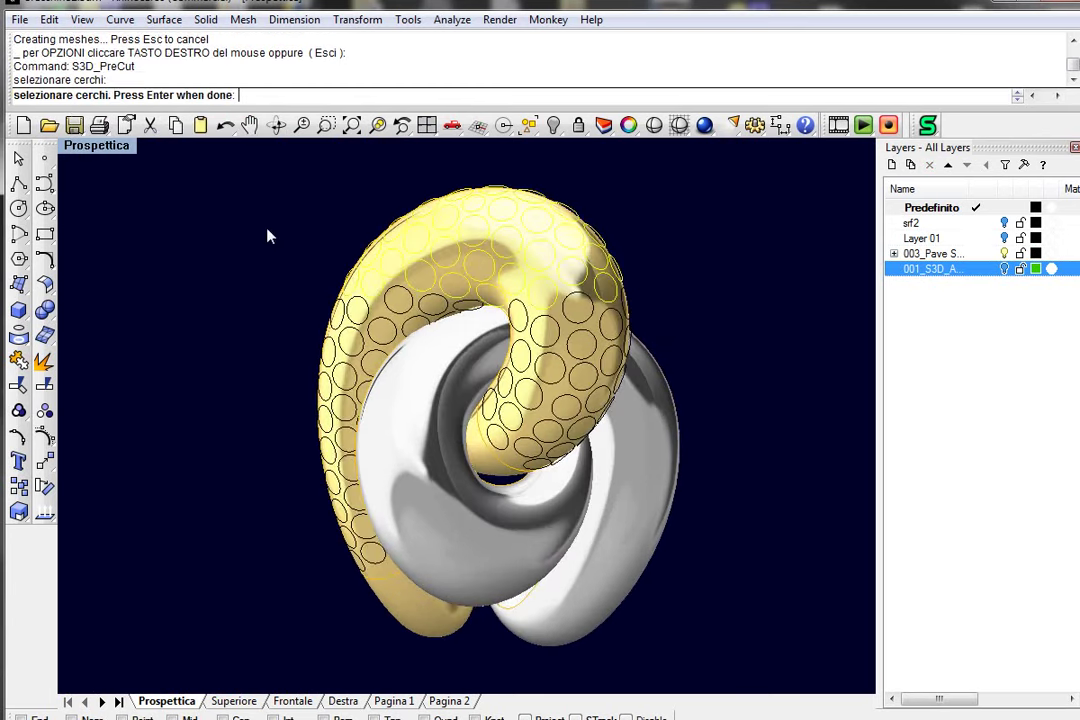
pyautogui.moveTo(268, 236); pyautogui.dragTo(651, 588)
pyautogui.press('Return')
# - Pick the torus surface as the target, creating 245 prong pre-cuts
pyautogui.click(528, 255)
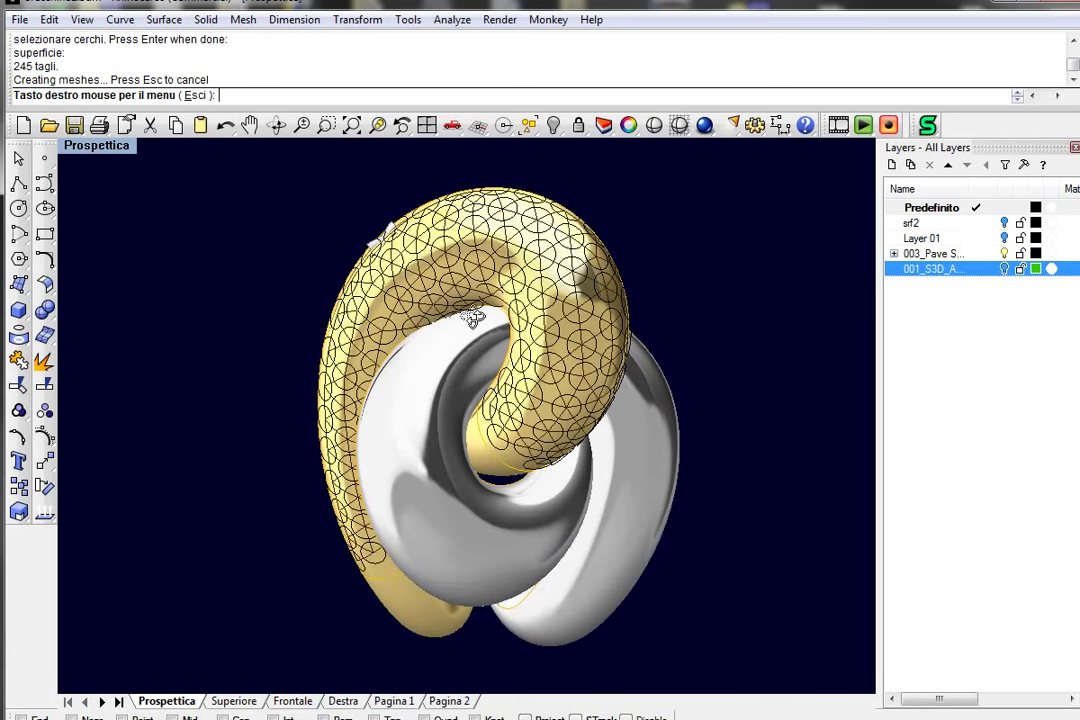
pyautogui.moveTo(473, 318)
pyautogui.mouseDown(button='right')
pyautogui.moveTo(430, 280)
pyautogui.moveTo(612, 316)
pyautogui.moveTo(422, 301)
pyautogui.moveTo(354, 267)
pyautogui.mouseUp(button='right')
pyautogui.scroll(3, 430, 280)
pyautogui.rightClick(354, 267)
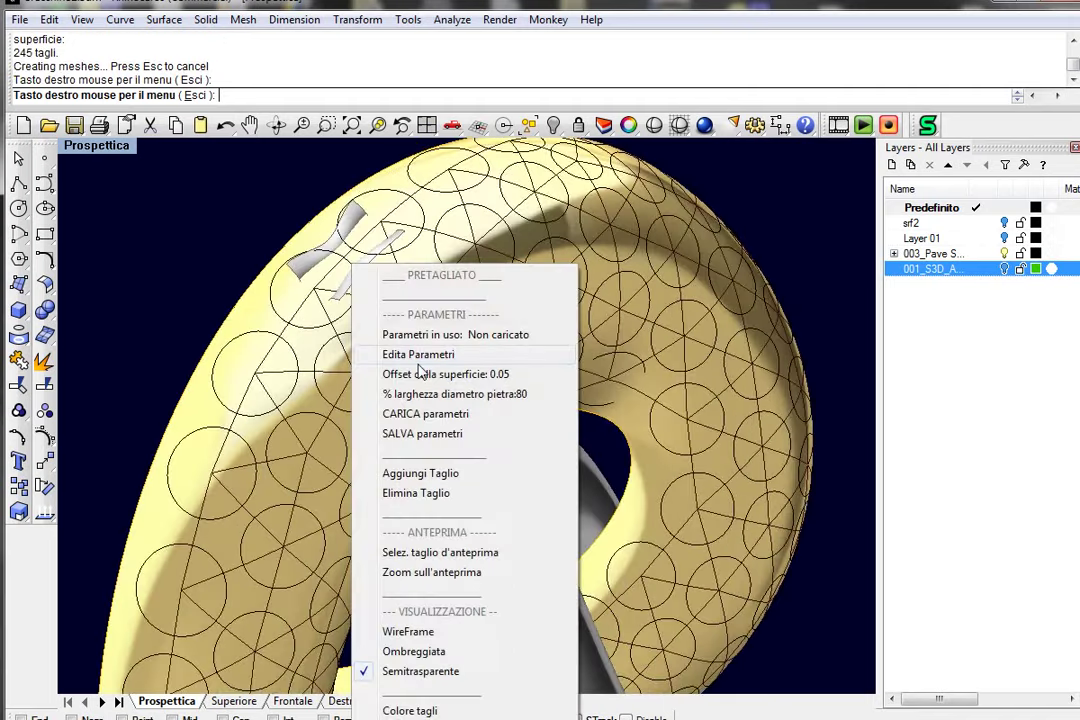
# - Load the CutUMedium.txt parameters and rebuild all 244 pre-cuts with them
pyautogui.click(416, 415)
pyautogui.click(338, 356)
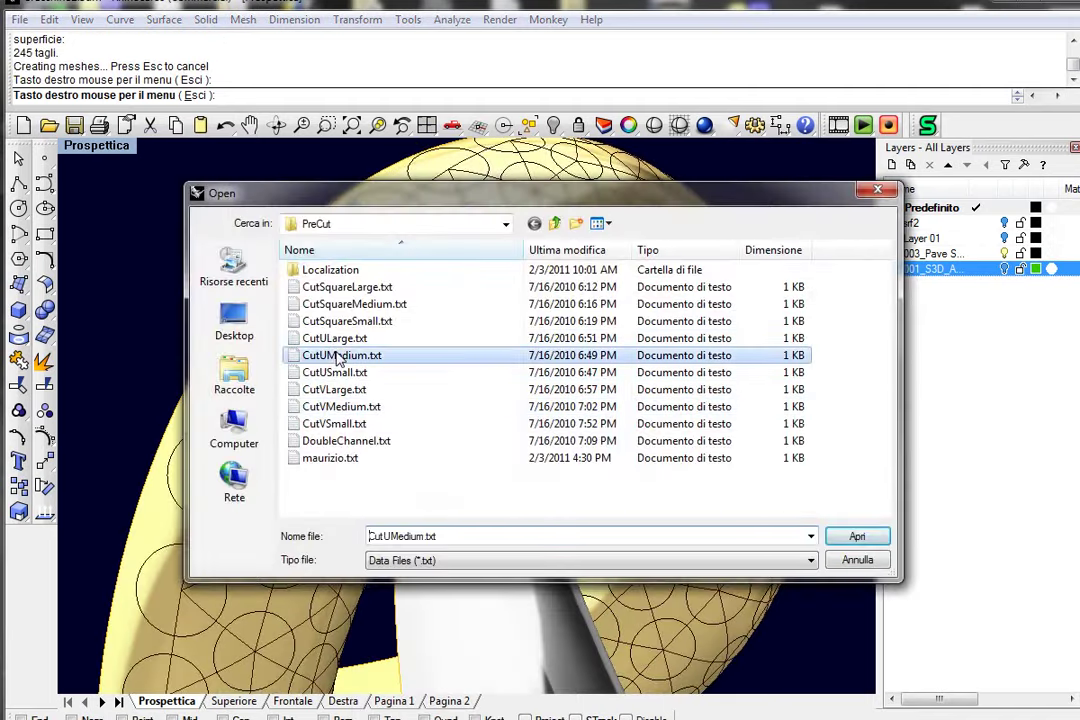
pyautogui.click(848, 540)
pyautogui.moveTo(395, 364)
pyautogui.mouseDown(button='right')
pyautogui.moveTo(605, 340)
pyautogui.moveTo(682, 297)
pyautogui.moveTo(603, 284)
pyautogui.moveTo(453, 350)
pyautogui.moveTo(395, 265)
pyautogui.mouseUp(button='right')
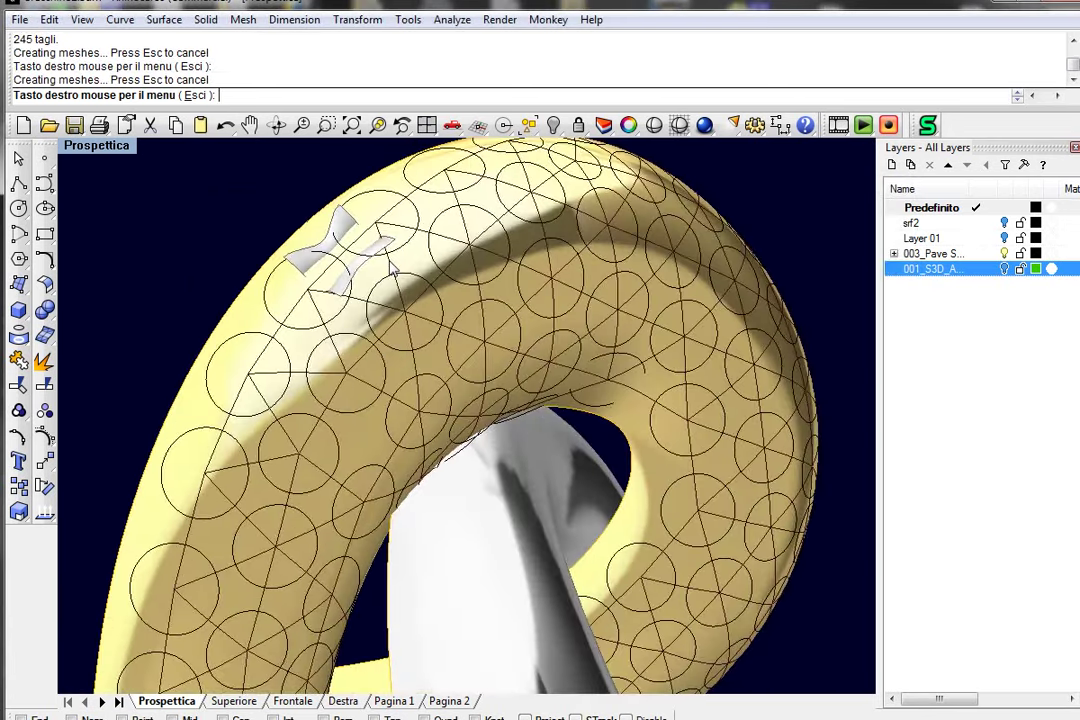
pyautogui.rightClick(393, 268)
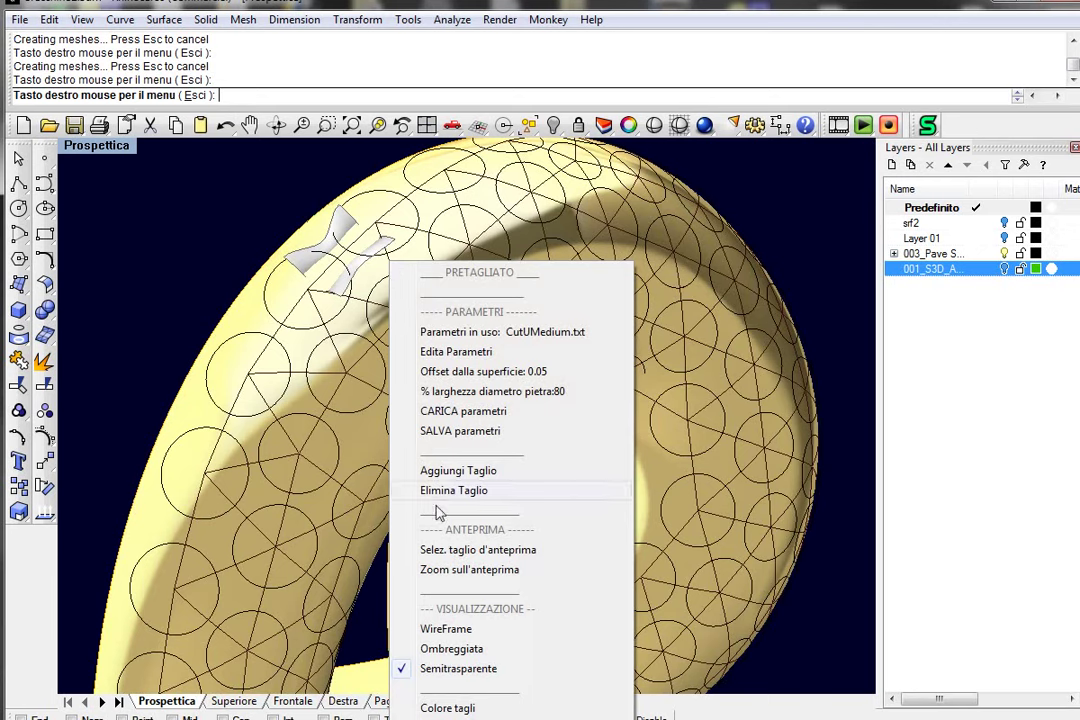
pyautogui.click(445, 470)
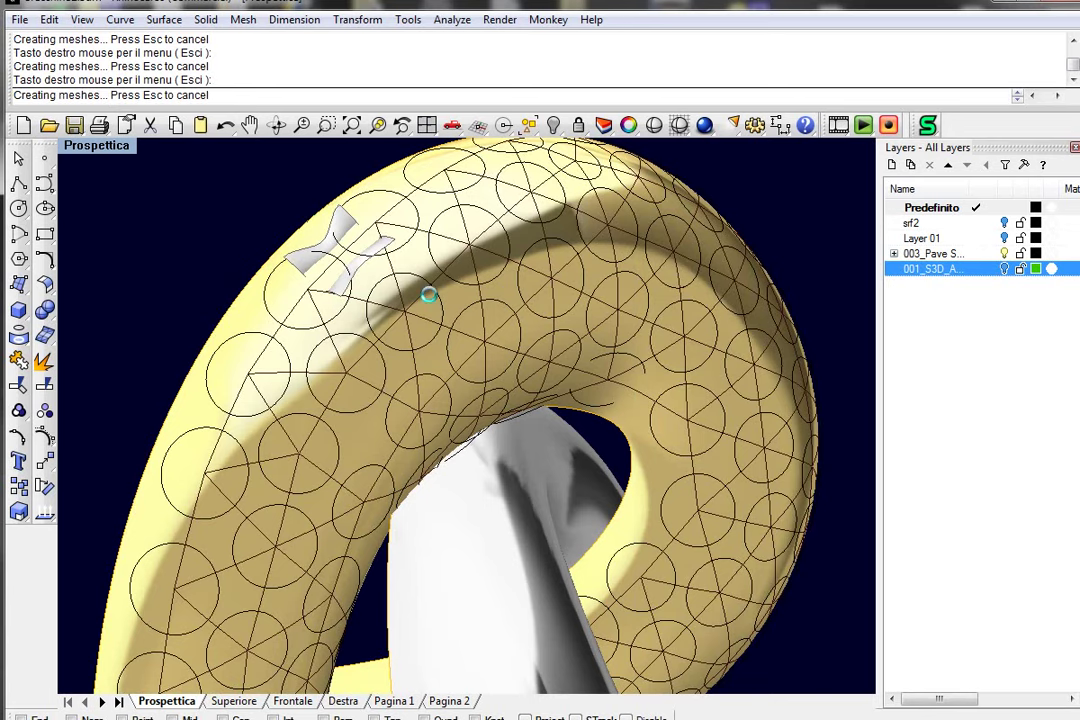
# - Add an extra pre-cut between two adjacent stone circles
pyautogui.scroll(2, 368, 288)
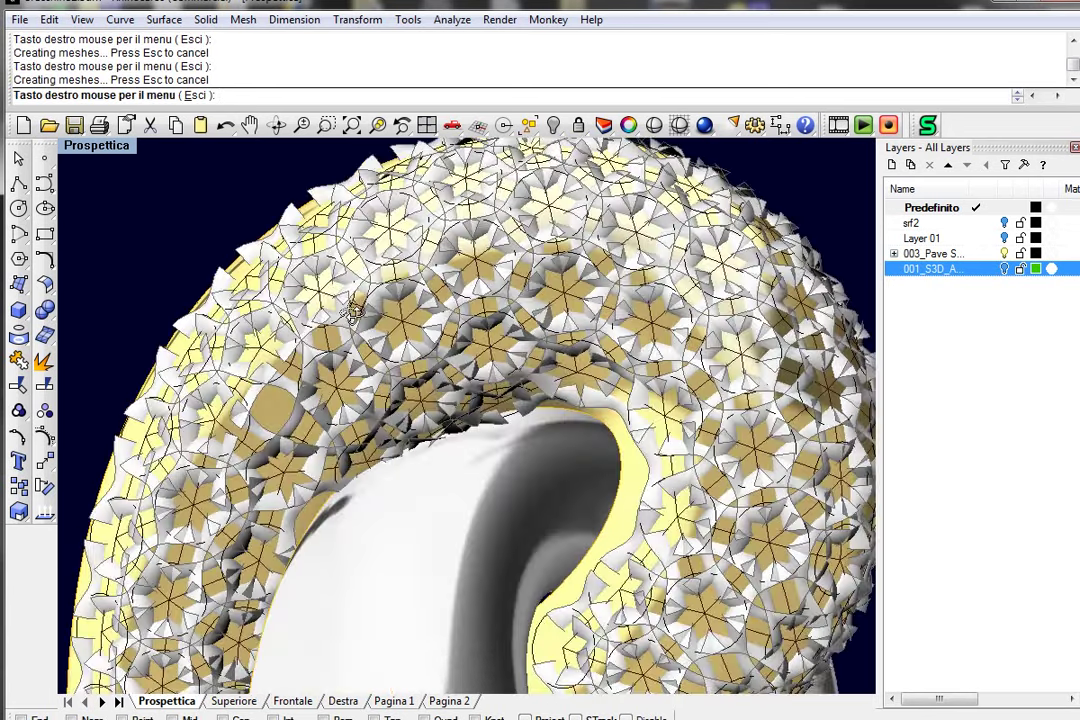
pyautogui.rightClick(354, 310)
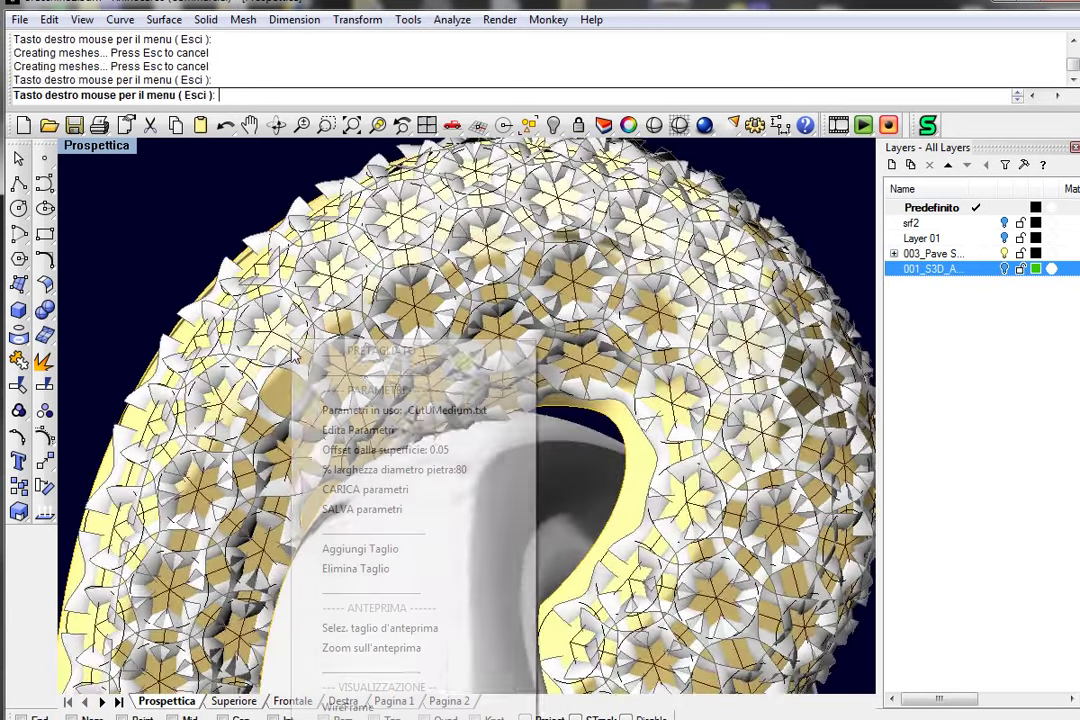
pyautogui.click(338, 551)
pyautogui.scroll(2, 253, 418)
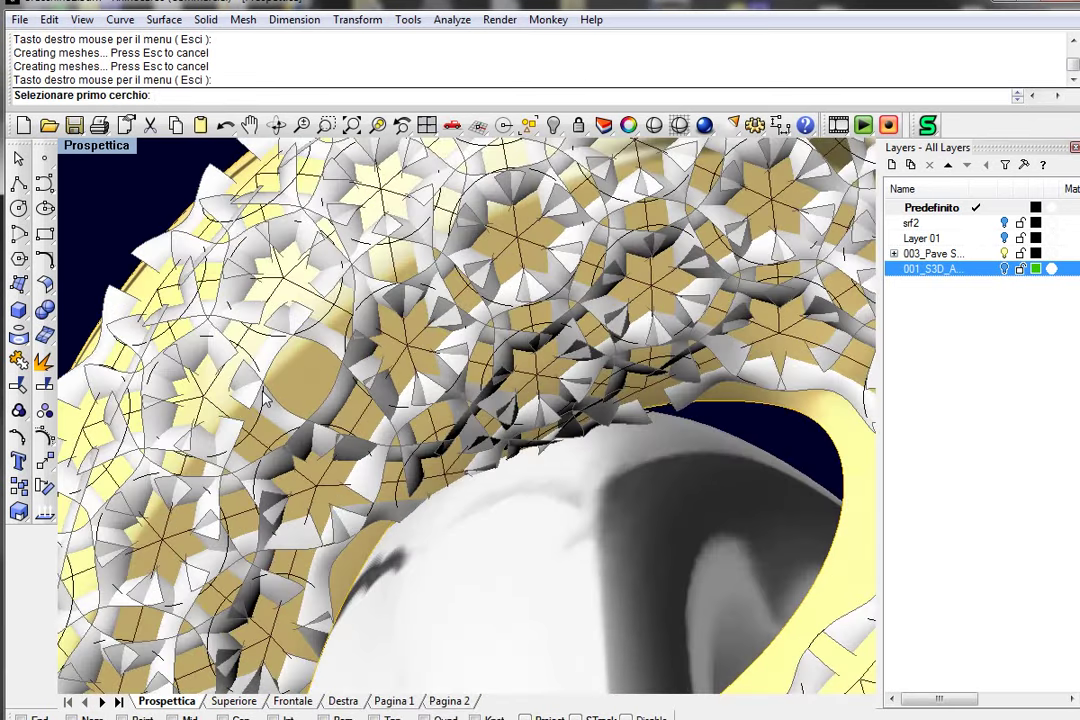
pyautogui.click(262, 366)
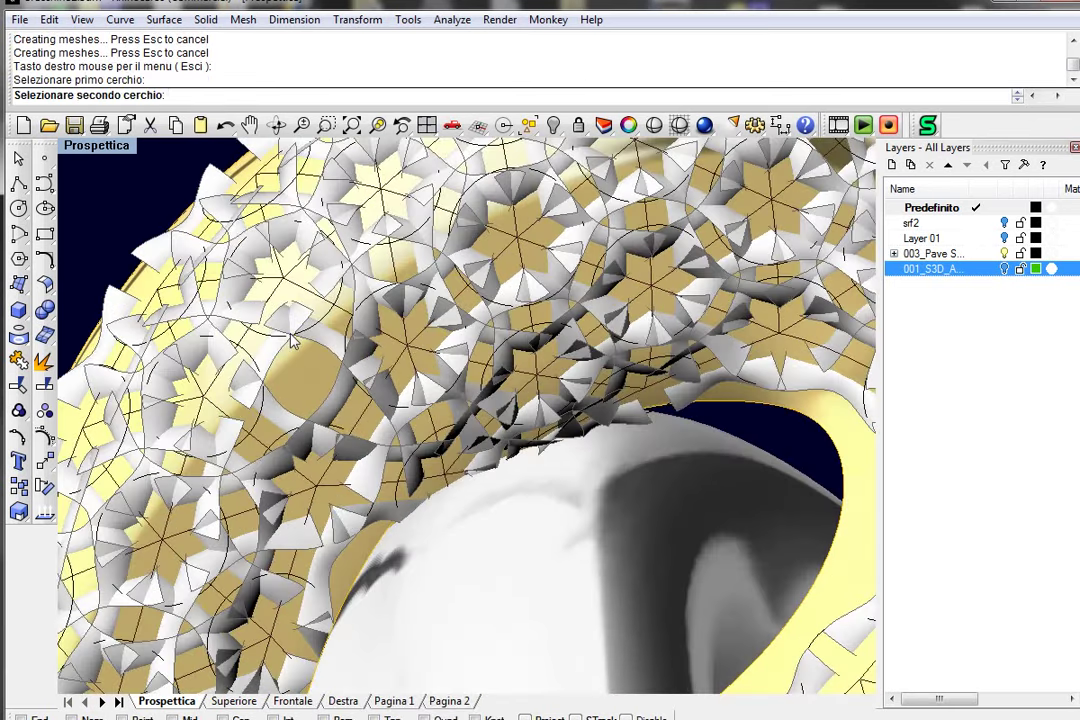
pyautogui.click(292, 342)
pyautogui.scroll(-3, 300, 370)
pyautogui.scroll(-1, 302, 385)
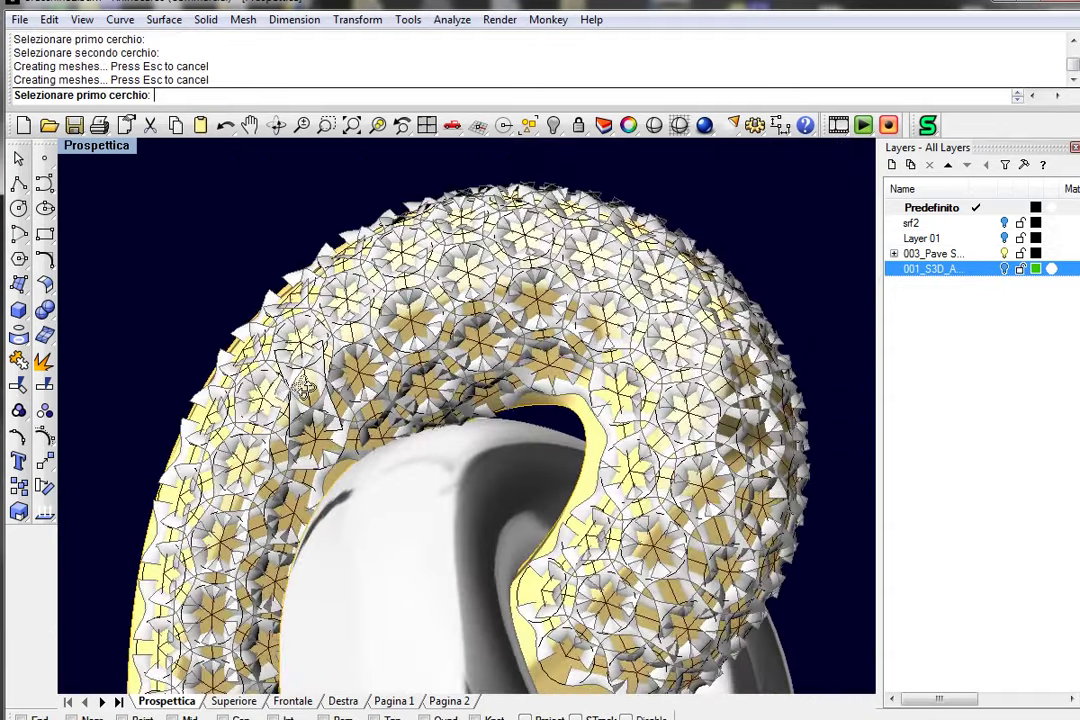
# - Finish the pre-cut command, creating the 001_S3D pre-cut and cut layers
pyautogui.moveTo(304, 389)
pyautogui.mouseDown(button='right')
pyautogui.moveTo(540, 472)
pyautogui.moveTo(393, 501)
pyautogui.moveTo(473, 555)
pyautogui.moveTo(562, 489)
pyautogui.moveTo(404, 287)
pyautogui.mouseUp(button='right')
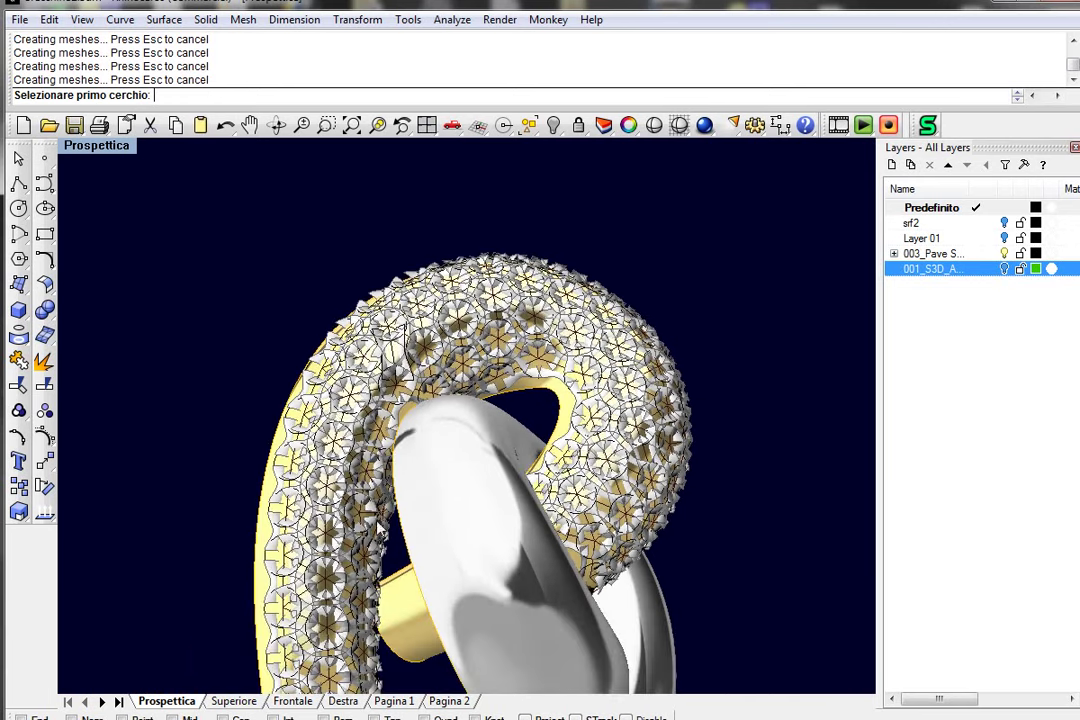
pyautogui.moveTo(380, 518)
pyautogui.mouseDown(button='right')
pyautogui.moveTo(340, 470)
pyautogui.moveTo(400, 500)
pyautogui.moveTo(458, 578)
pyautogui.moveTo(479, 588)
pyautogui.moveTo(470, 560)
pyautogui.mouseUp(button='right')
pyautogui.rightClick(463, 287)
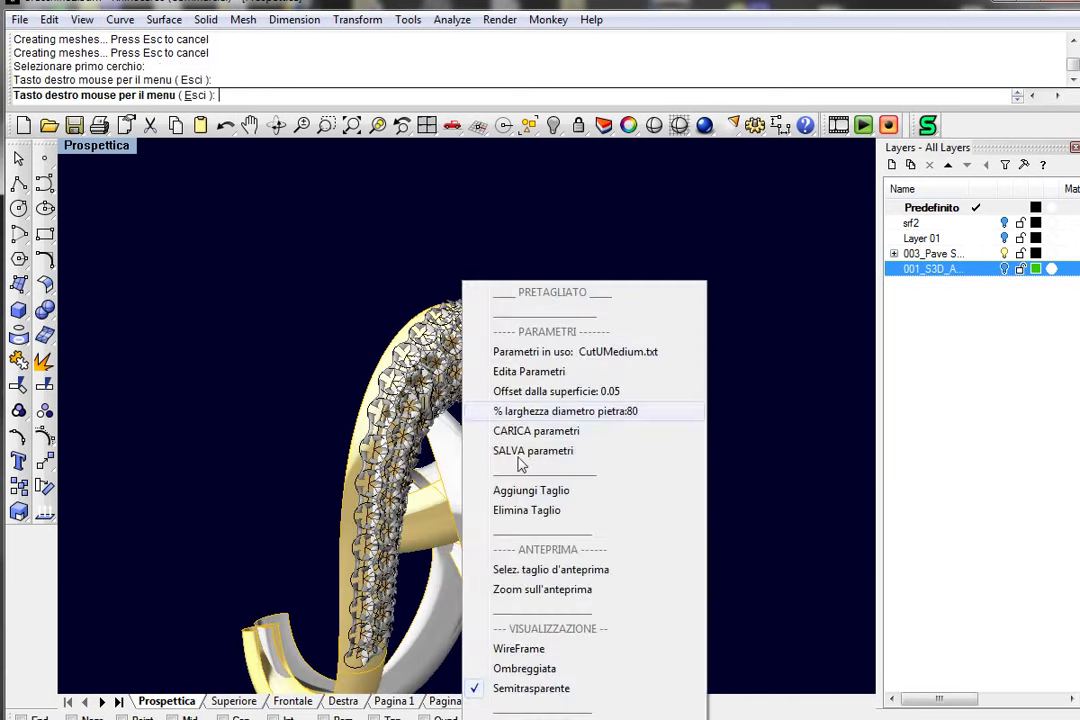
pyautogui.press('Escape')
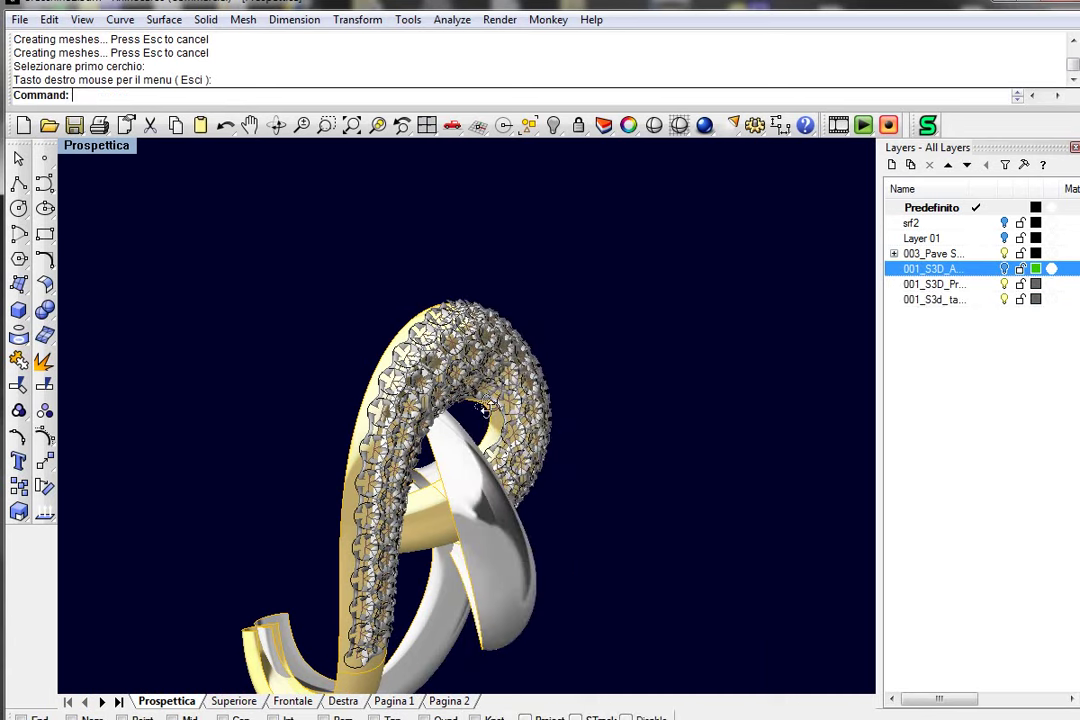
# - Turn off the pavé stone layer while keeping the pre-cut layer current
pyautogui.moveTo(560, 420); pyautogui.dragTo(665, 381, button='right')
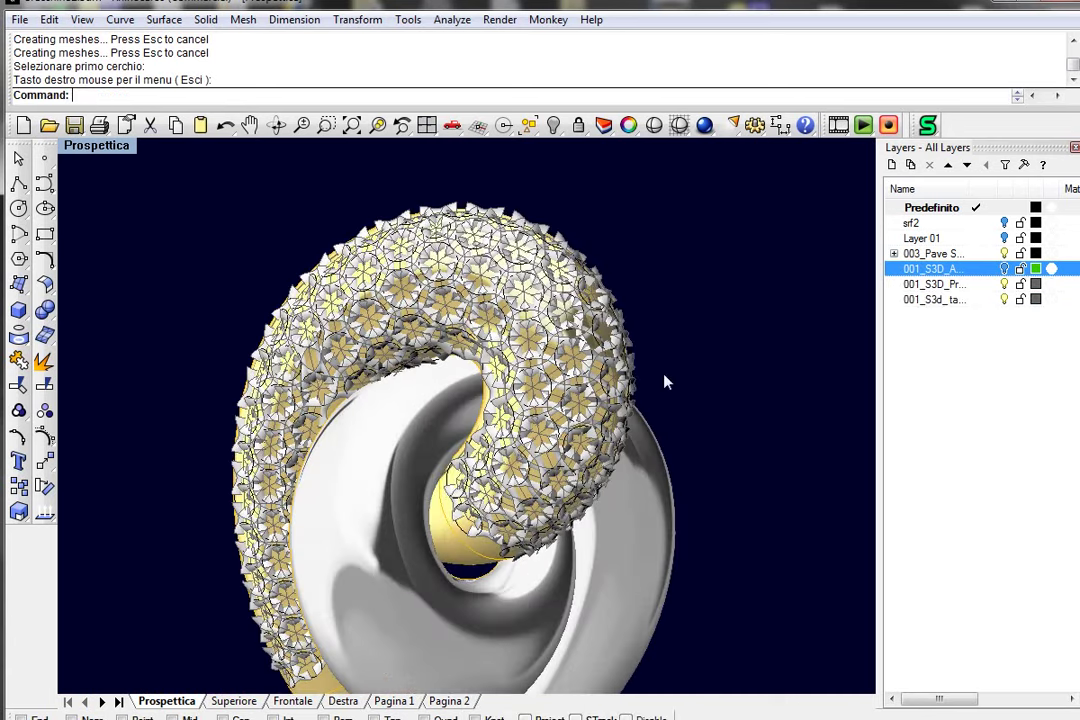
pyautogui.click(1005, 299)
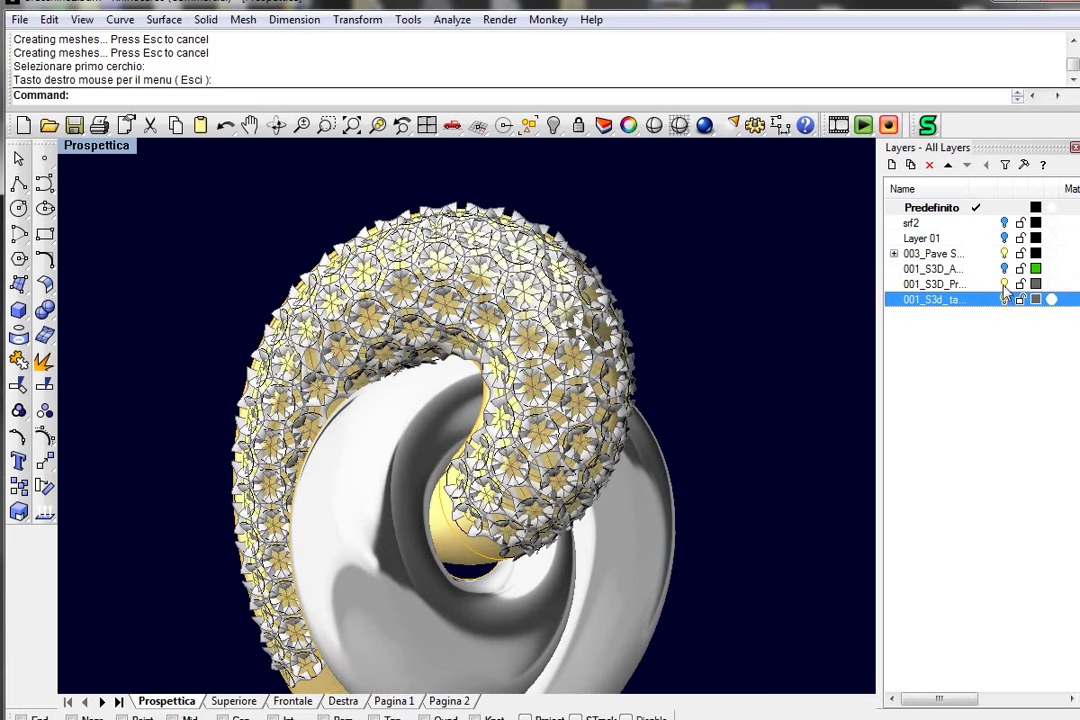
pyautogui.click(1005, 284)
pyautogui.click(1007, 299)
# - Select the white interlocking torus and hide it
pyautogui.moveTo(468, 295)
pyautogui.mouseDown(button='right')
pyautogui.moveTo(470, 381)
pyautogui.moveTo(632, 386)
pyautogui.moveTo(362, 318)
pyautogui.moveTo(299, 323)
pyautogui.moveTo(272, 224)
pyautogui.mouseUp(button='right')
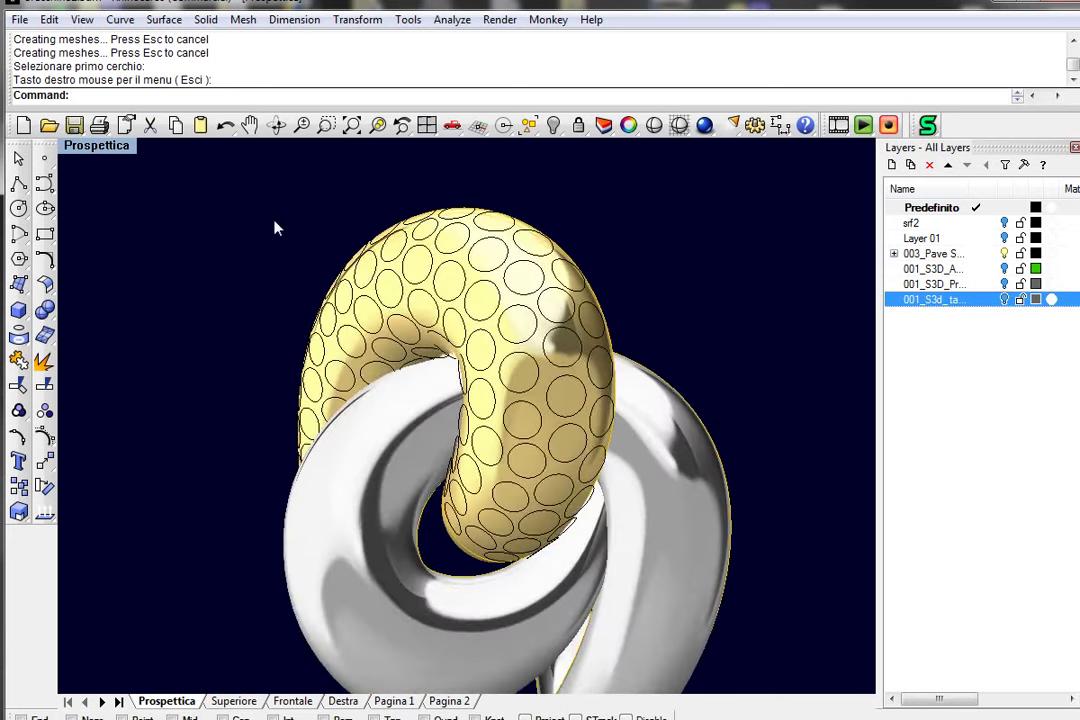
pyautogui.moveTo(349, 229)
pyautogui.mouseDown(button='right')
pyautogui.moveTo(289, 234)
pyautogui.moveTo(350, 258)
pyautogui.moveTo(158, 263)
pyautogui.mouseUp(button='right')
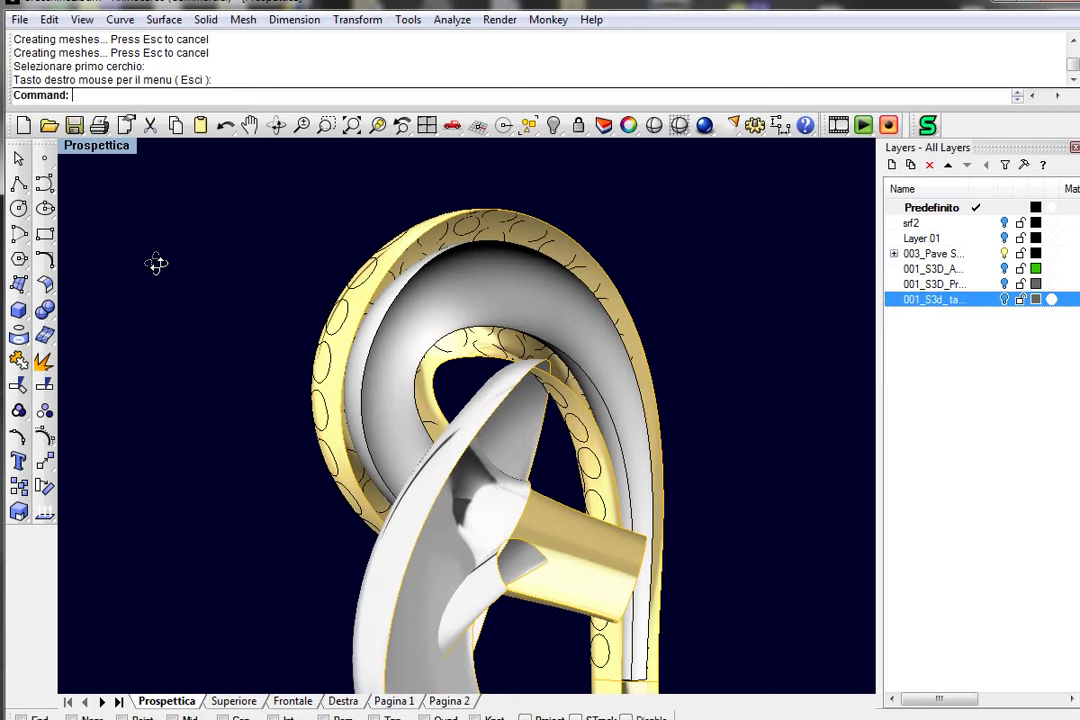
pyautogui.moveTo(157, 263)
pyautogui.mouseDown(button='right')
pyautogui.moveTo(239, 287)
pyautogui.moveTo(231, 281)
pyautogui.moveTo(284, 313)
pyautogui.moveTo(277, 340)
pyautogui.moveTo(415, 501)
pyautogui.moveTo(345, 483)
pyautogui.moveTo(620, 470)
pyautogui.moveTo(655, 402)
pyautogui.moveTo(414, 375)
pyautogui.mouseUp(button='right')
pyautogui.scroll(3, 682, 373)
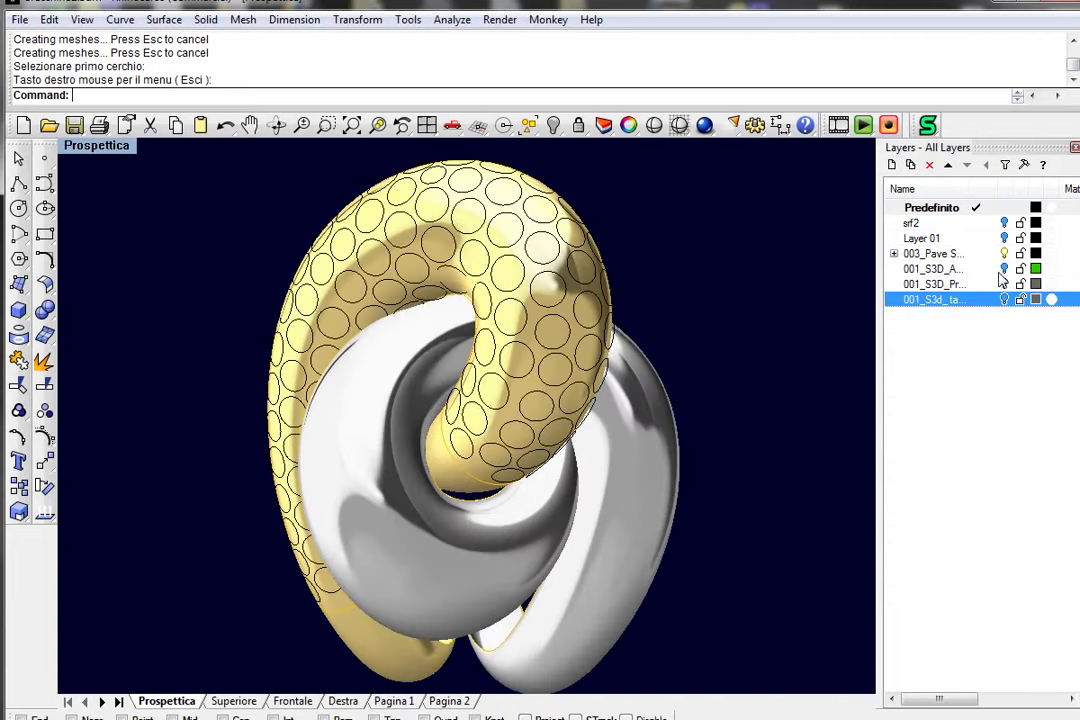
pyautogui.moveTo(641, 305); pyautogui.dragTo(660, 306, button='right')
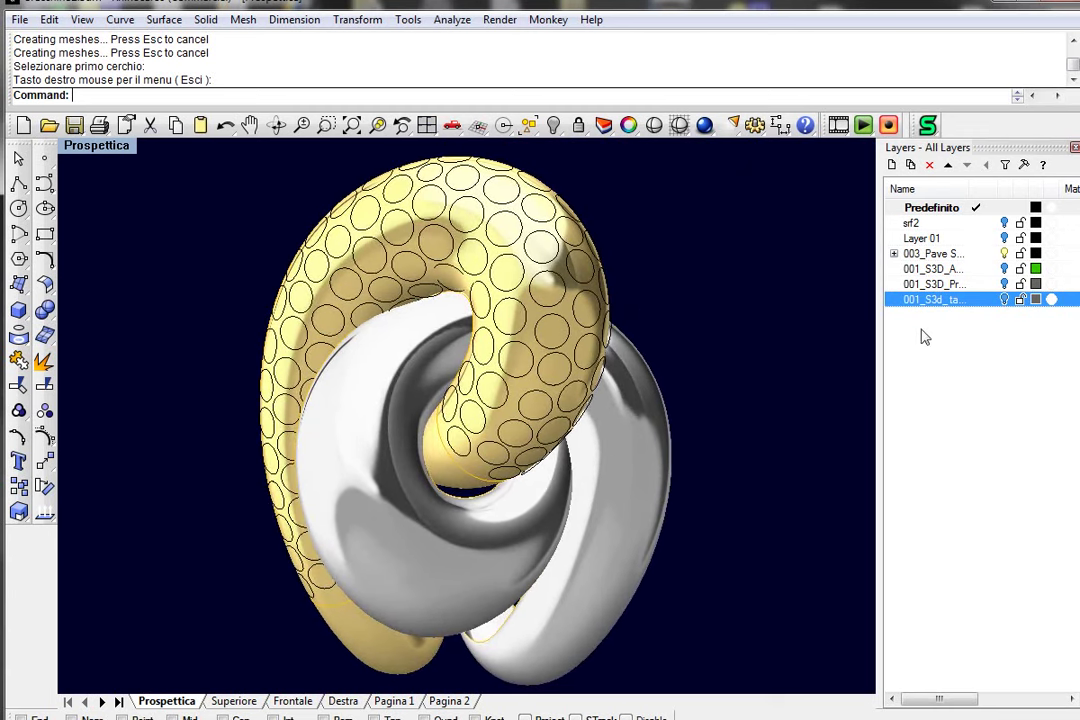
pyautogui.moveTo(757, 250); pyautogui.dragTo(531, 421, button='right')
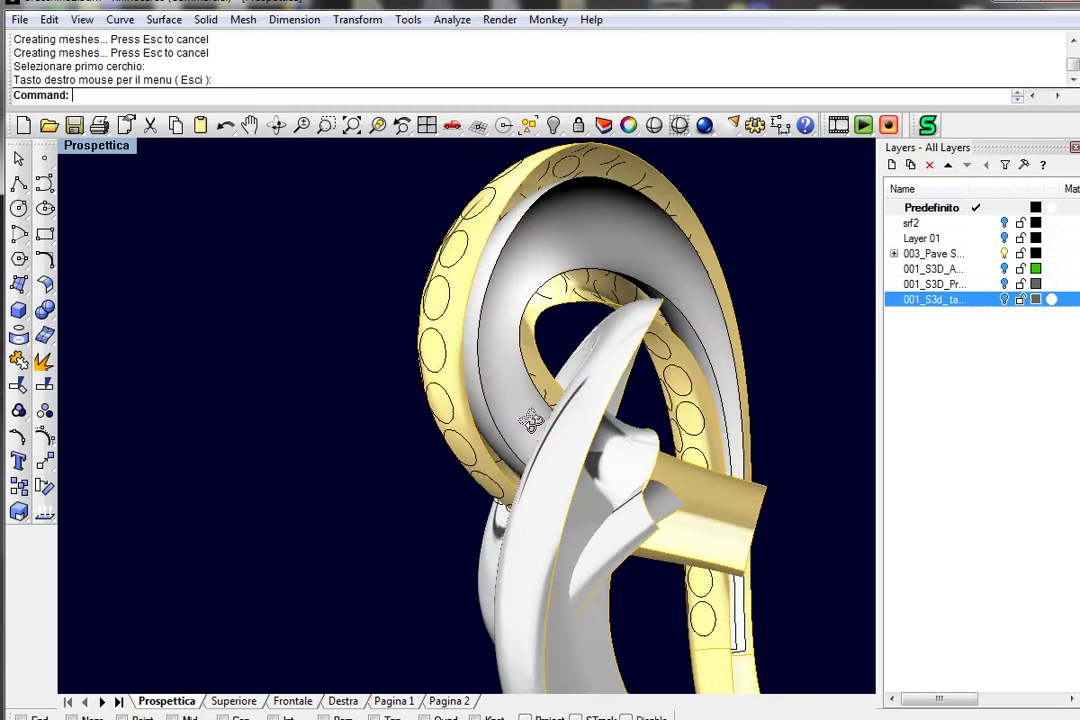
pyautogui.click(531, 421)
pyautogui.click(553, 124)
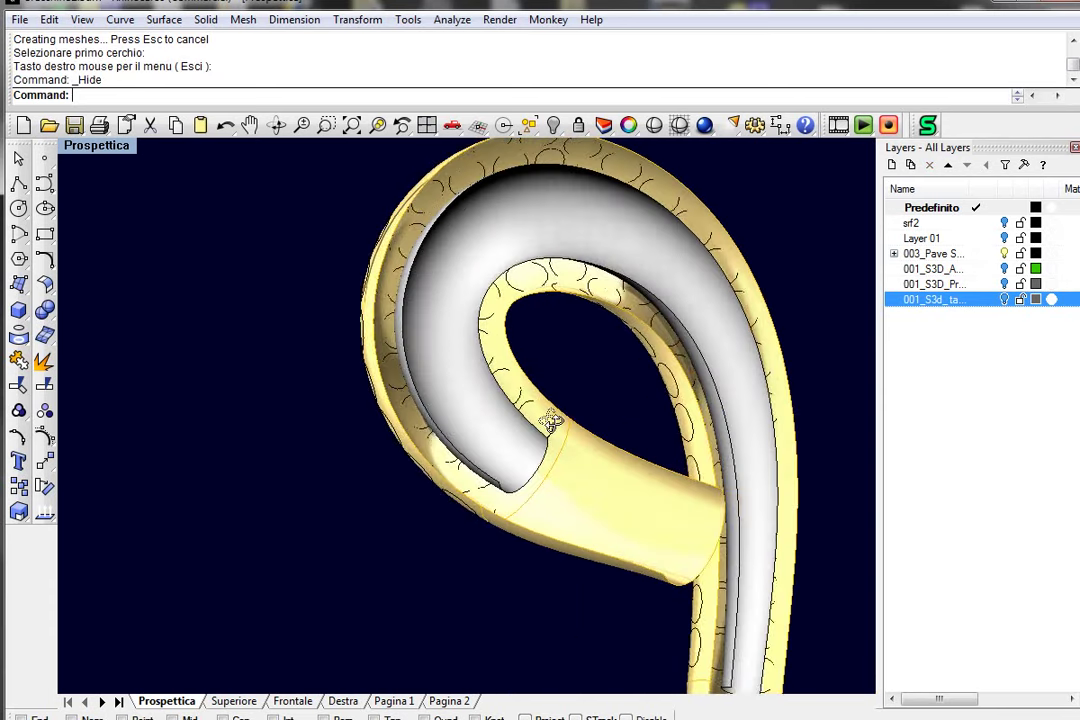
# - Hide the gold sleeve and loft a Normal-style surface across the first band gap
pyautogui.moveTo(551, 422); pyautogui.dragTo(566, 533, button='right')
pyautogui.click(553, 124)
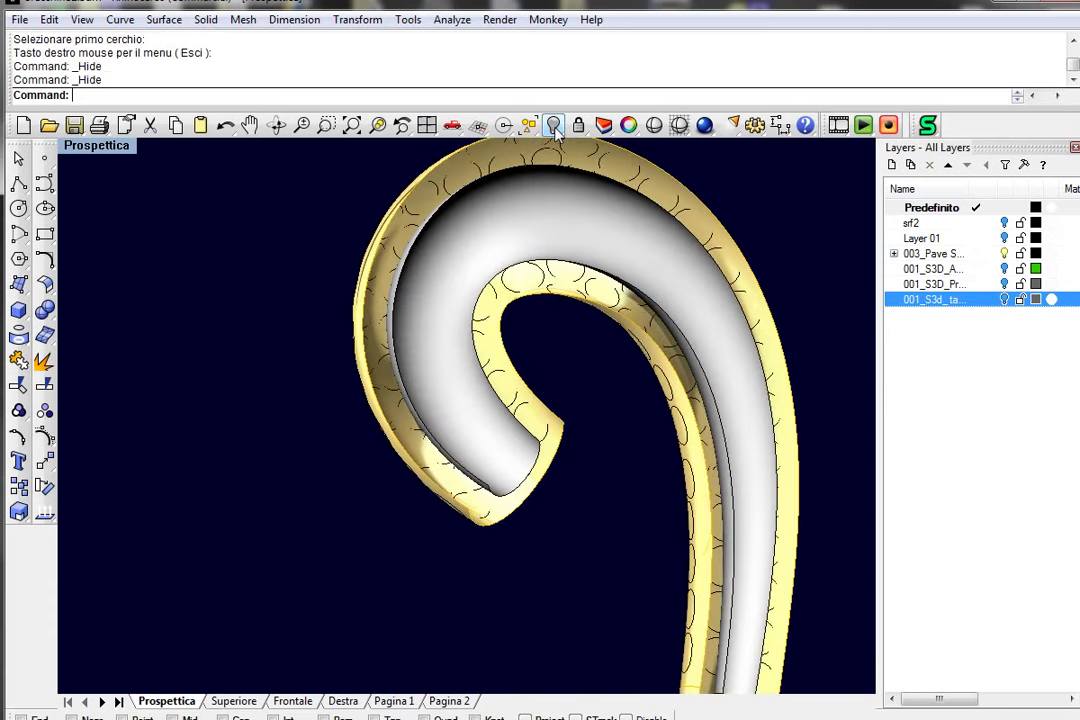
pyautogui.scroll(2, 465, 402)
pyautogui.scroll(3, 434, 366)
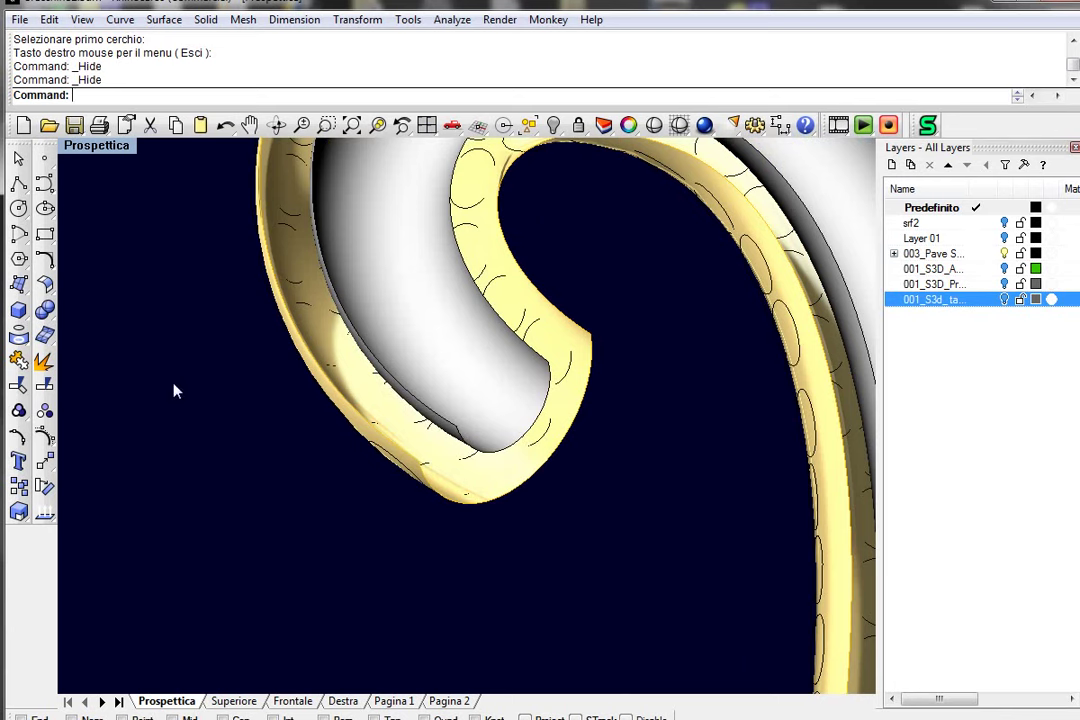
pyautogui.click(20, 284)
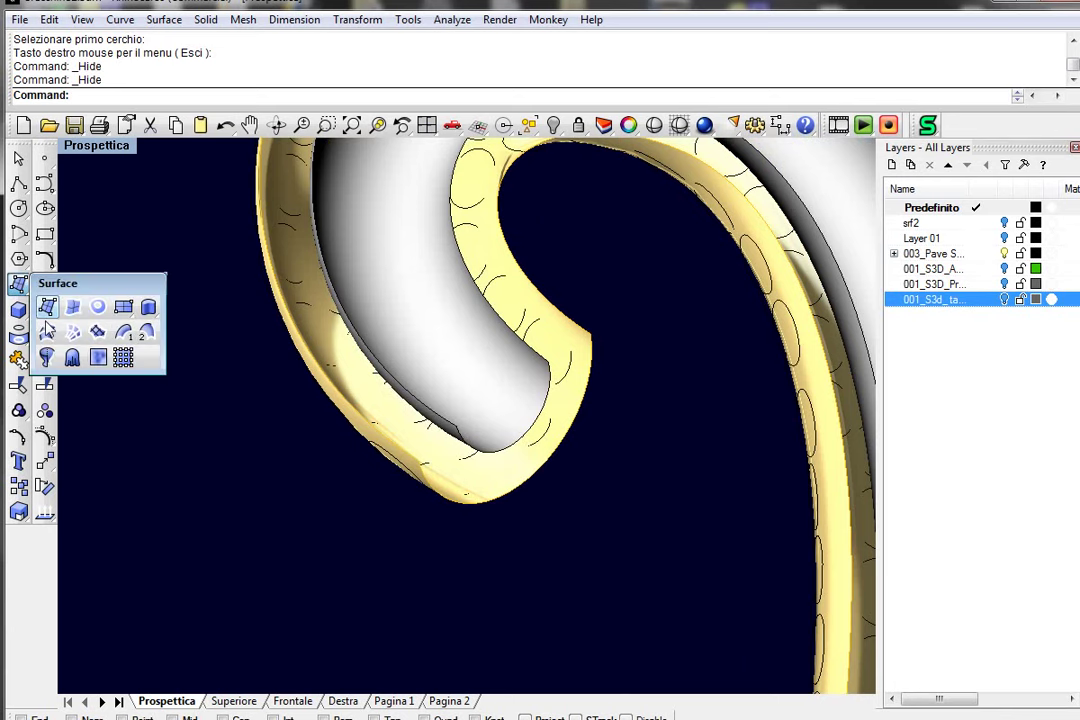
pyautogui.click(47, 330)
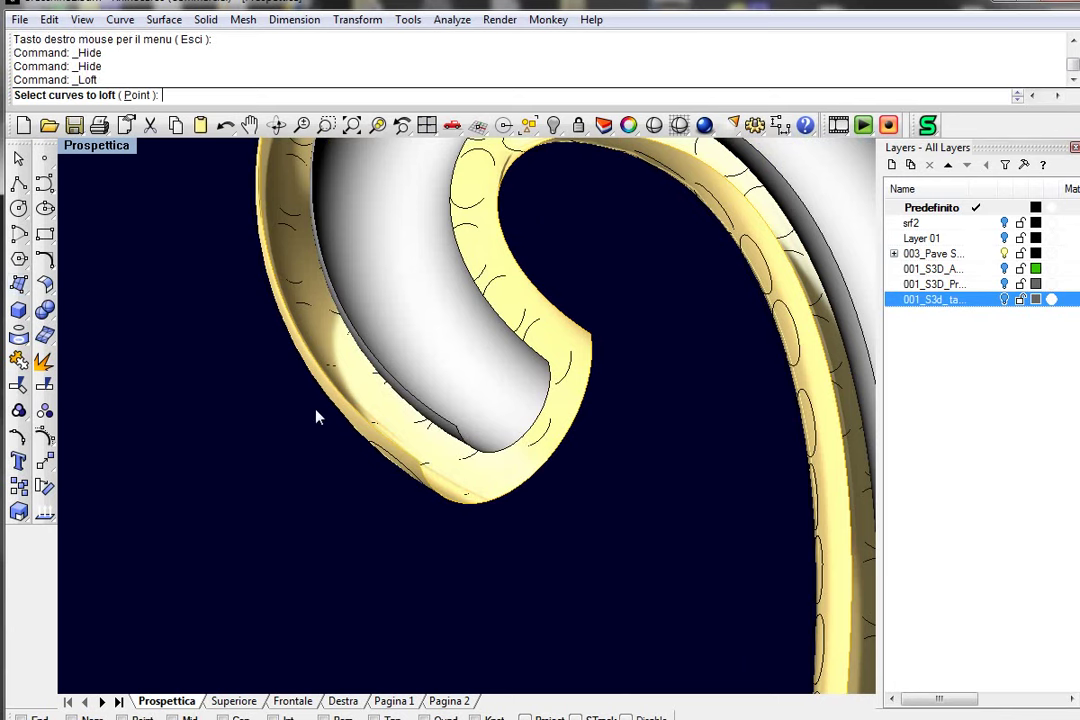
pyautogui.click(372, 430)
pyautogui.click(372, 430)
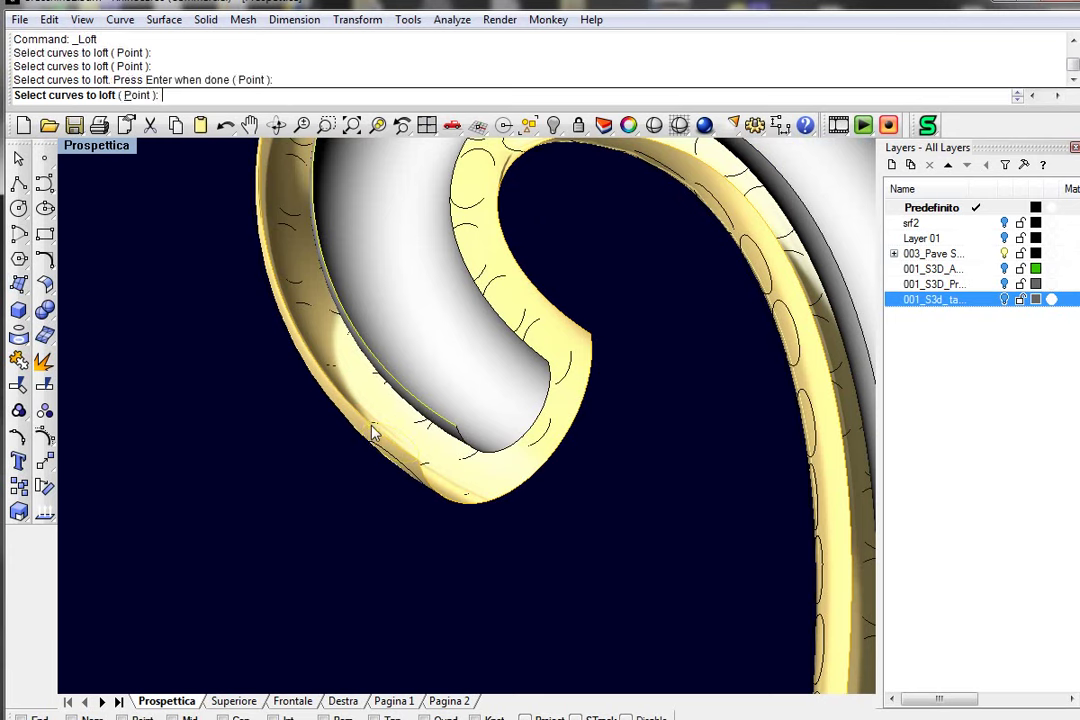
pyautogui.click(367, 424)
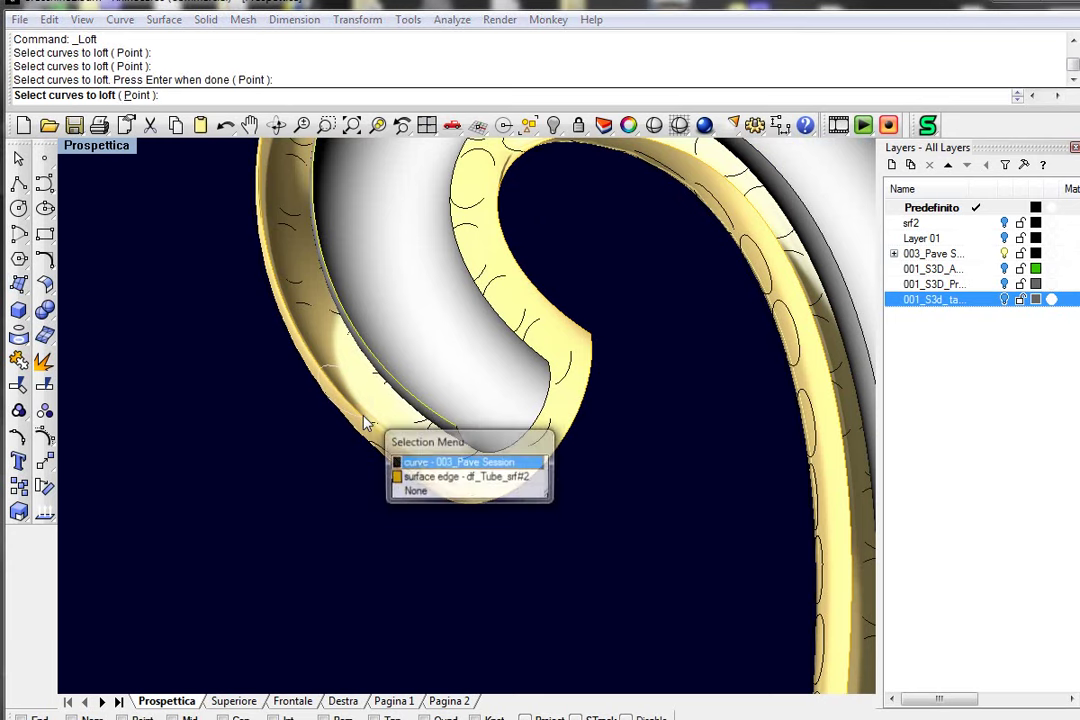
pyautogui.click(420, 477)
pyautogui.press('Return')
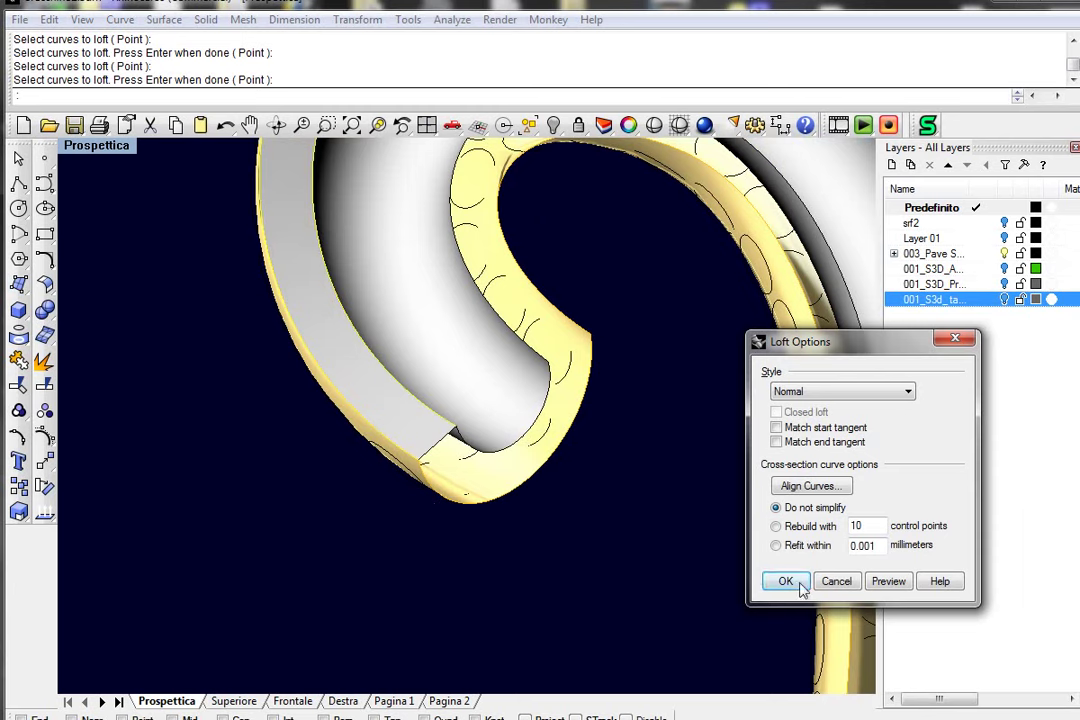
pyautogui.click(783, 582)
# - Loft a surface across the second band gap and hide the gold end piece
pyautogui.press('Return')
pyautogui.click(565, 332)
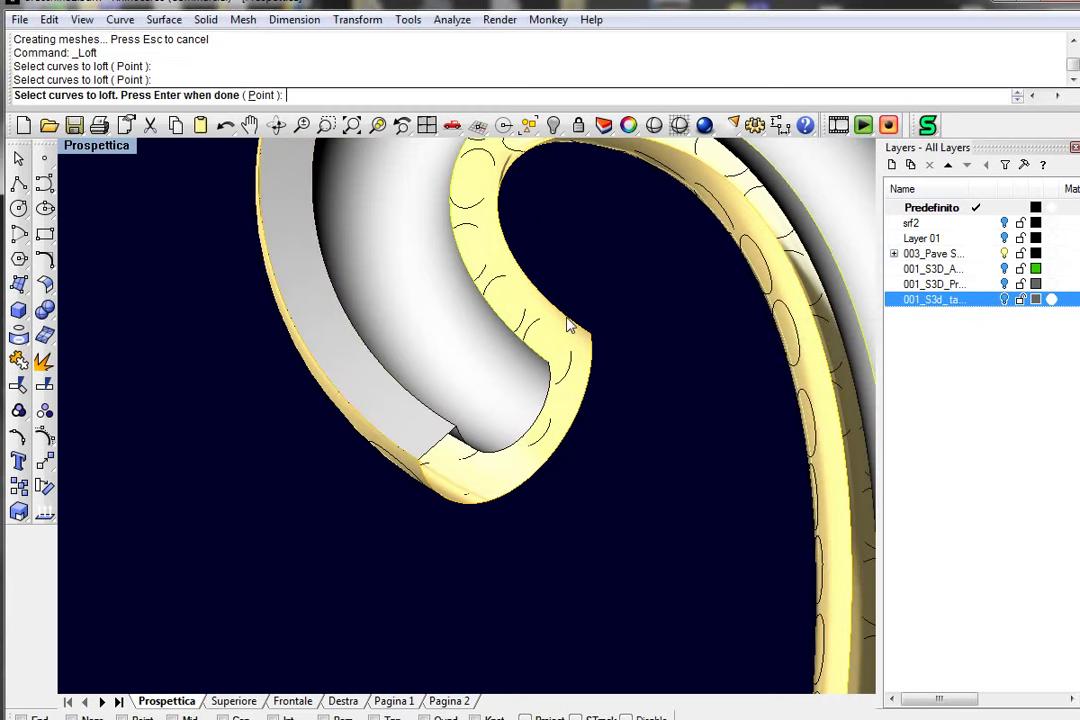
pyautogui.press('Return')
pyautogui.click(789, 573)
pyautogui.scroll(-4, 560, 470)
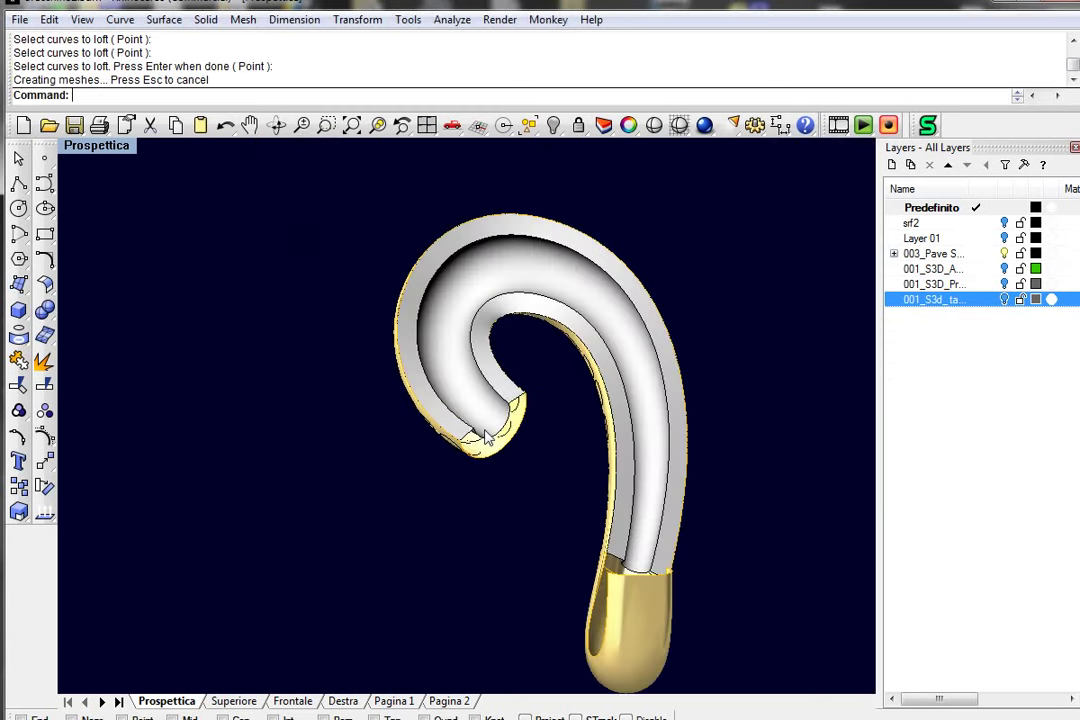
pyautogui.scroll(3, 637, 598)
pyautogui.scroll(3, 615, 603)
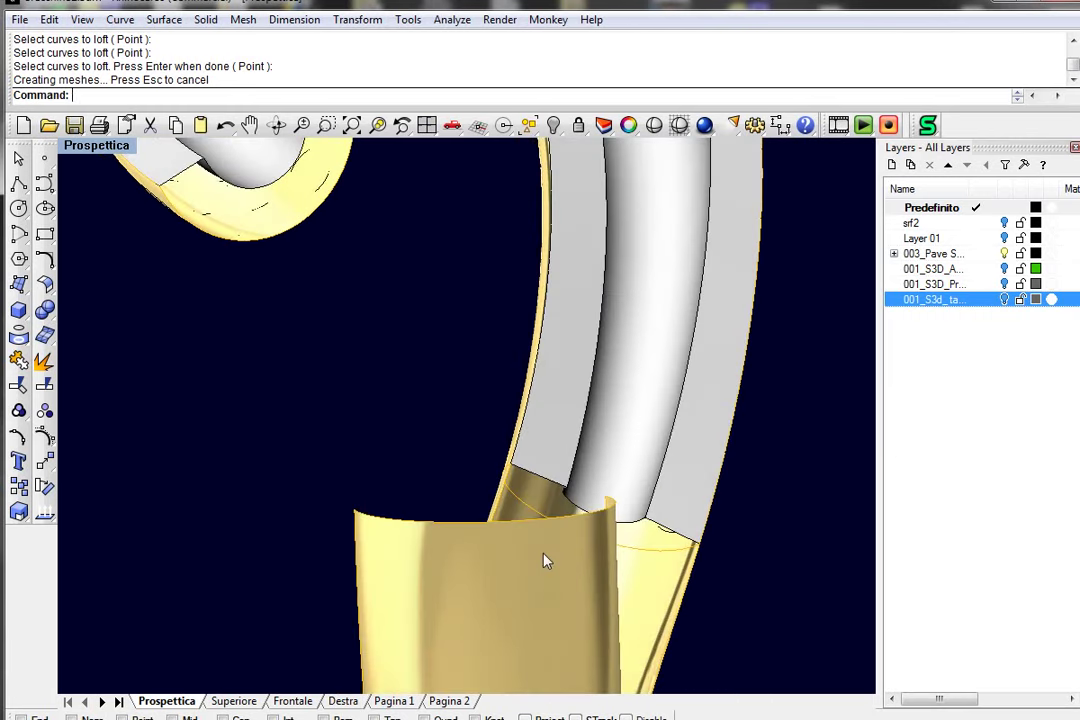
pyautogui.click(553, 124)
pyautogui.moveTo(408, 476)
pyautogui.mouseDown(button='right')
pyautogui.moveTo(507, 514)
pyautogui.moveTo(553, 449)
pyautogui.moveTo(340, 405)
pyautogui.mouseUp(button='right')
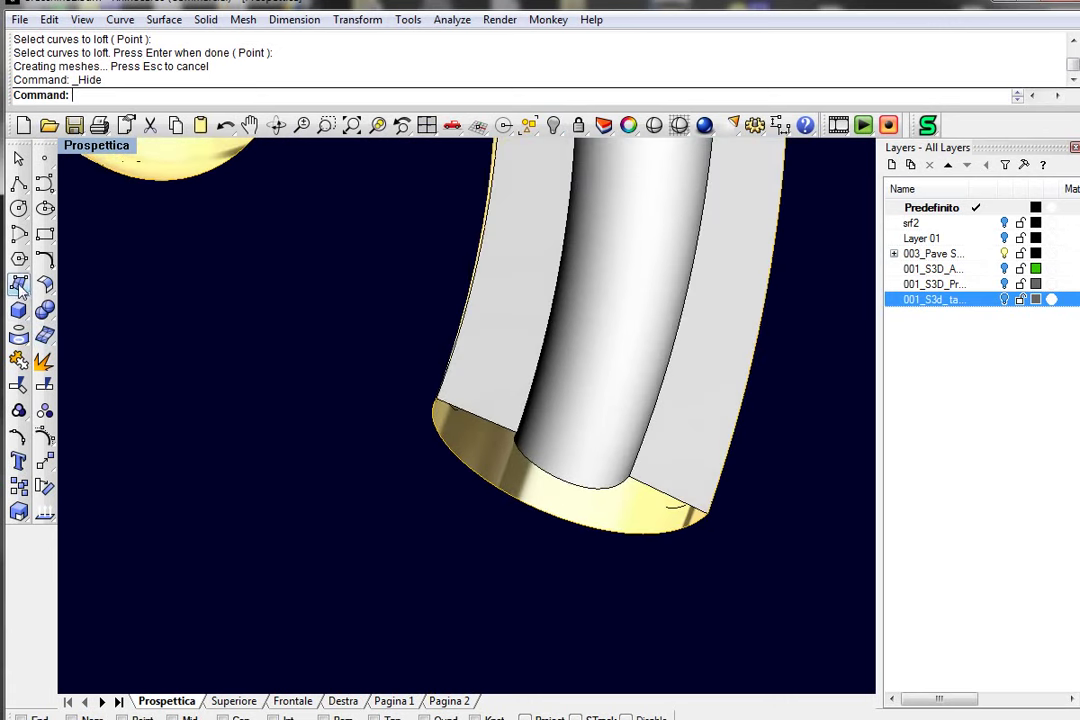
# - Cap one tube end with a two-rail sweep between the band edges
pyautogui.click(126, 300)
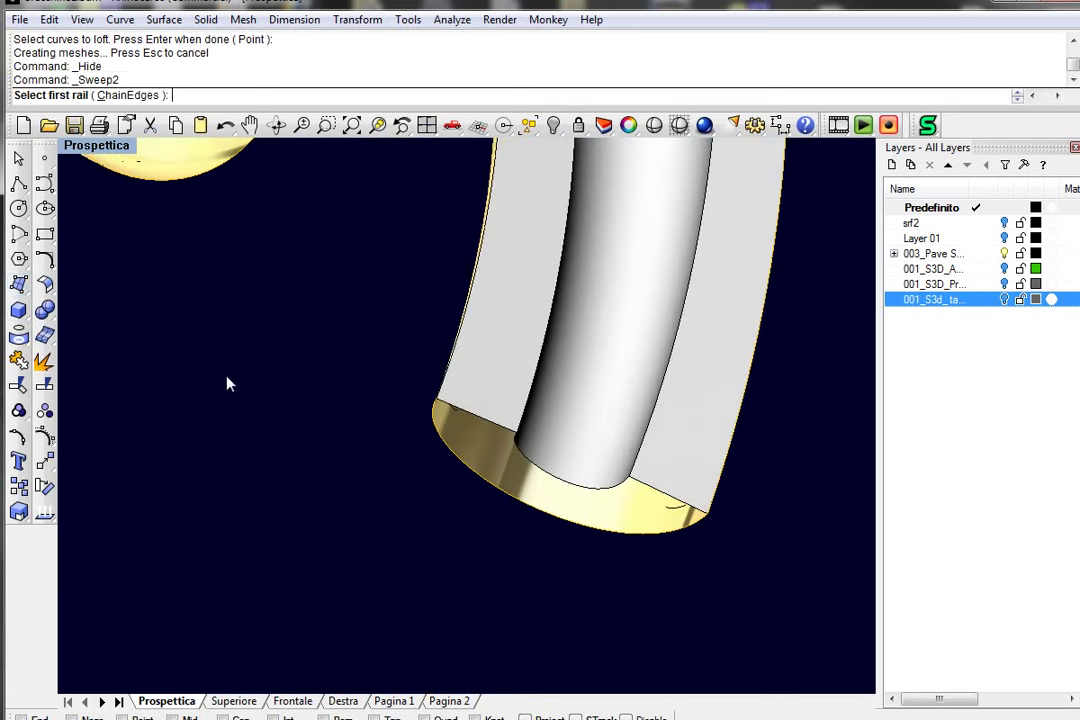
pyautogui.click(494, 481)
pyautogui.click(539, 474)
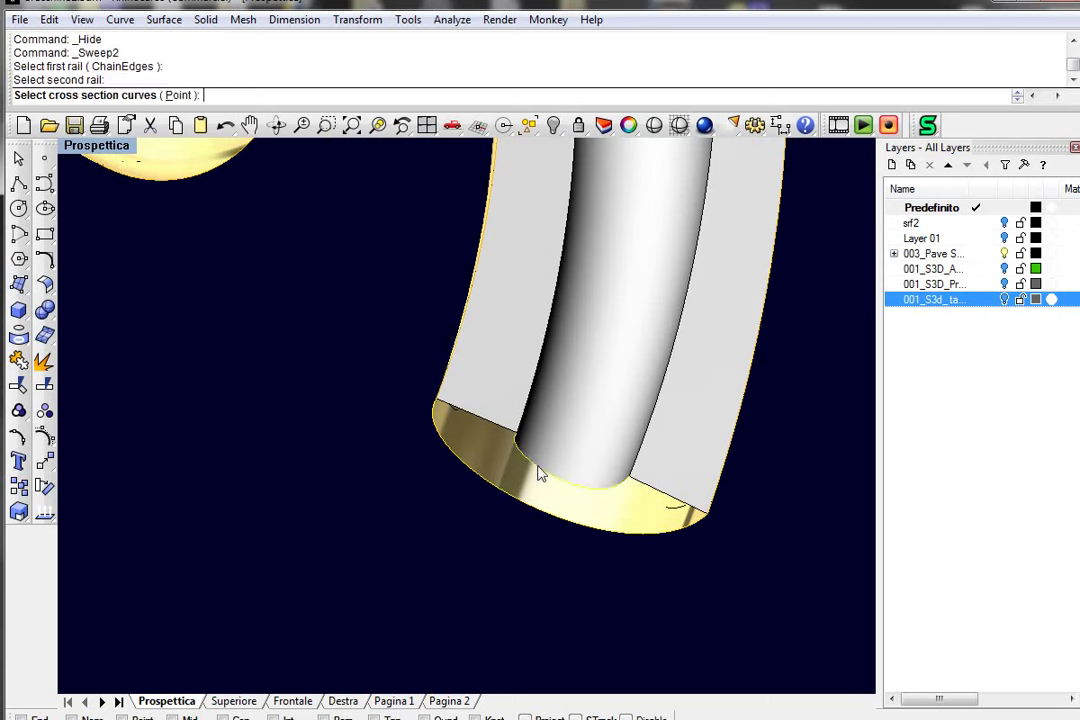
pyautogui.click(481, 418)
pyautogui.click(660, 501)
pyautogui.press('Return')
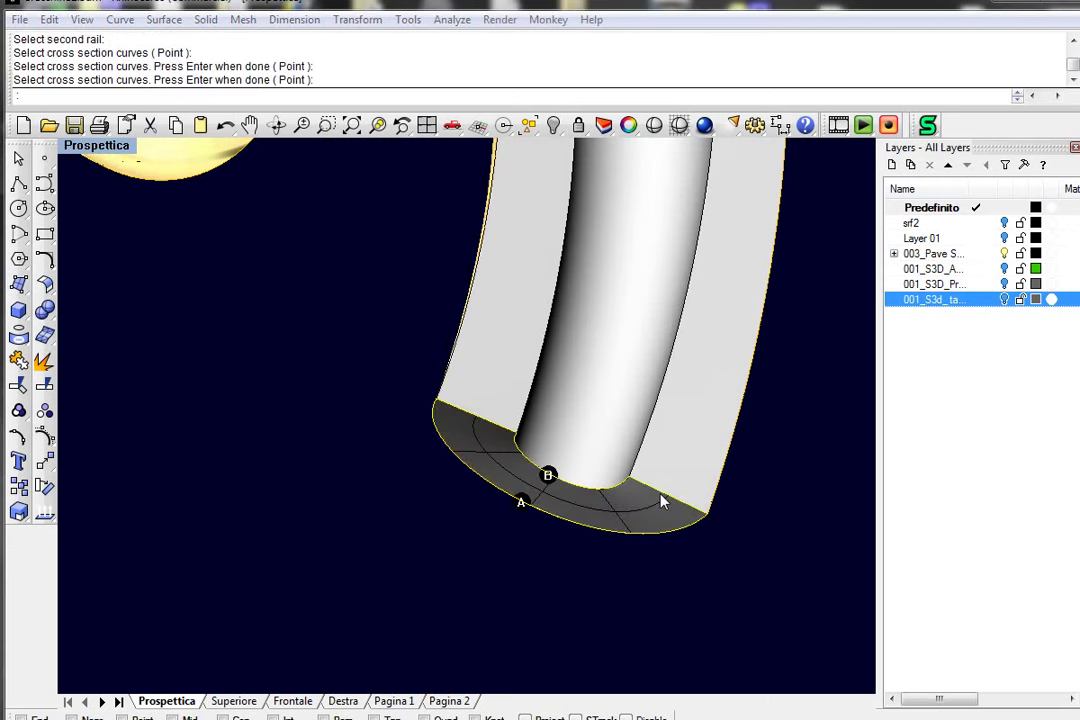
pyautogui.press('Return')
# - Cap the other tube end with a second two-rail sweep
pyautogui.scroll(-5, 500, 366)
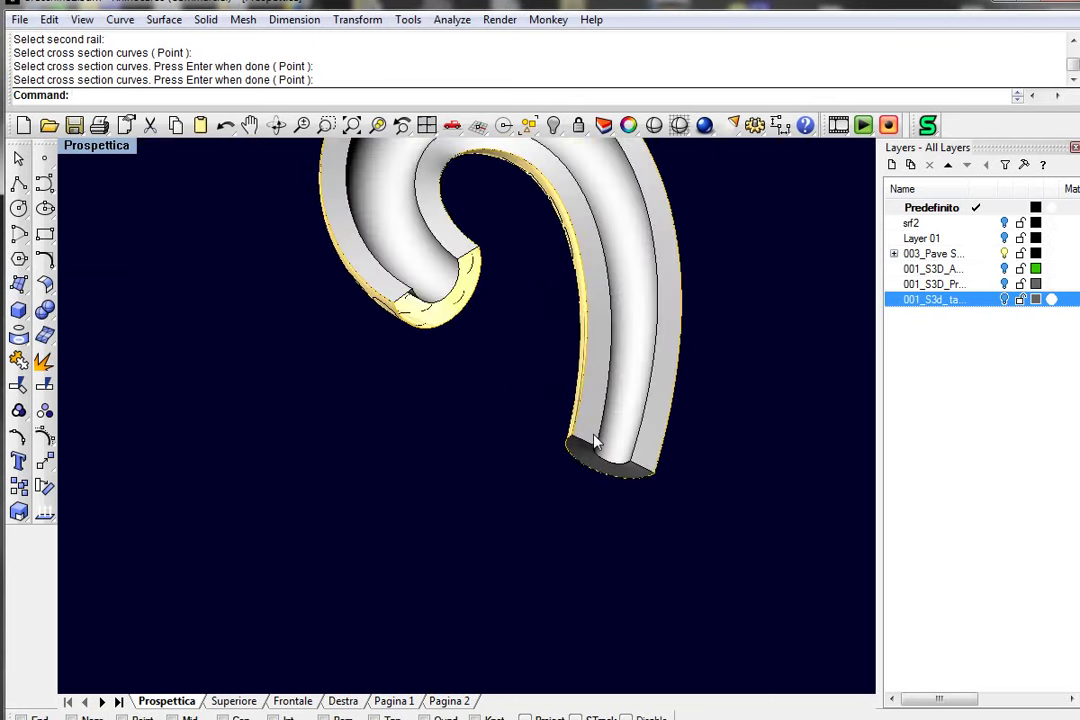
pyautogui.scroll(5, 500, 366)
pyautogui.press('Return')
pyautogui.click(447, 267)
pyautogui.click(414, 214)
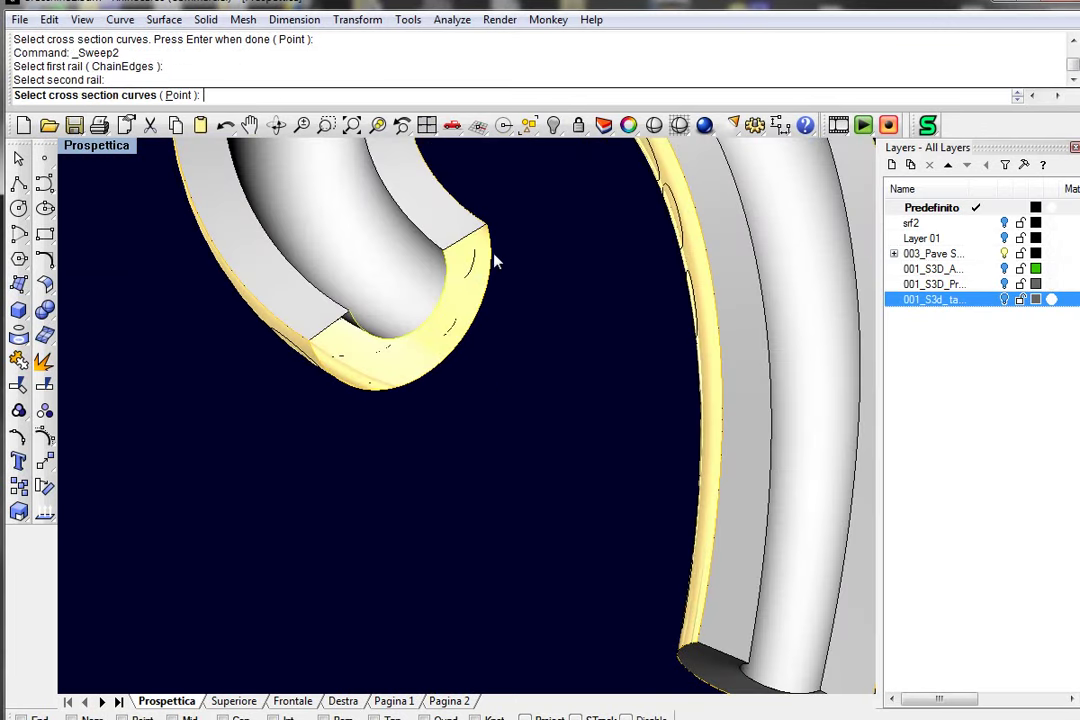
pyautogui.click(336, 333)
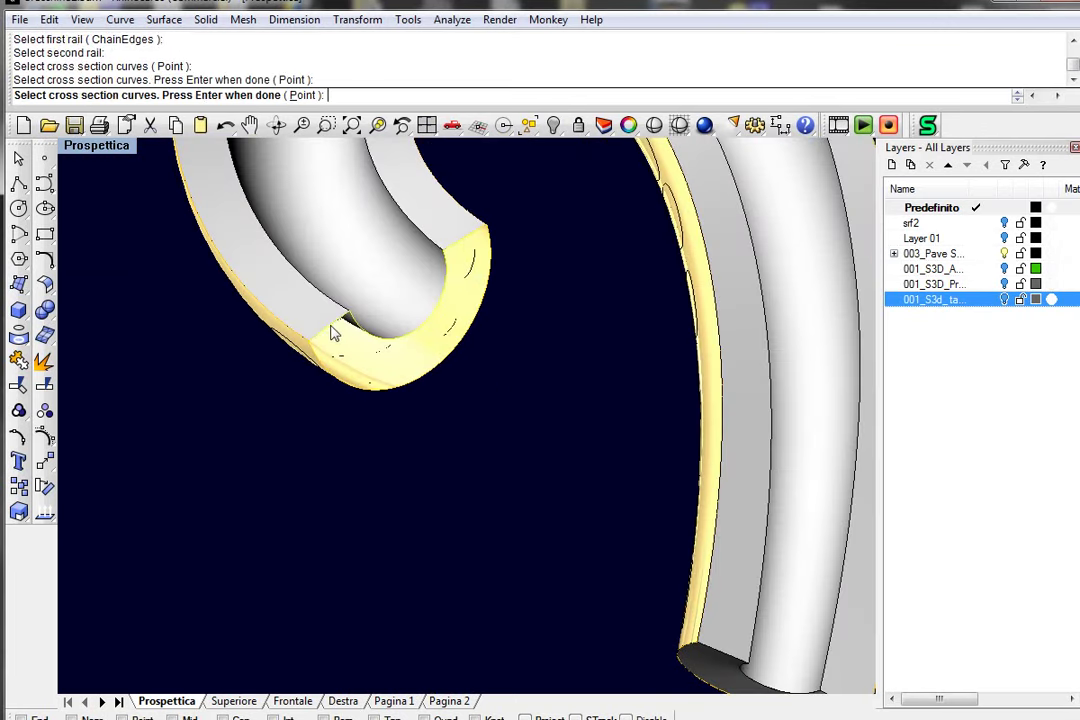
pyautogui.press('Return')
pyautogui.press('Return')
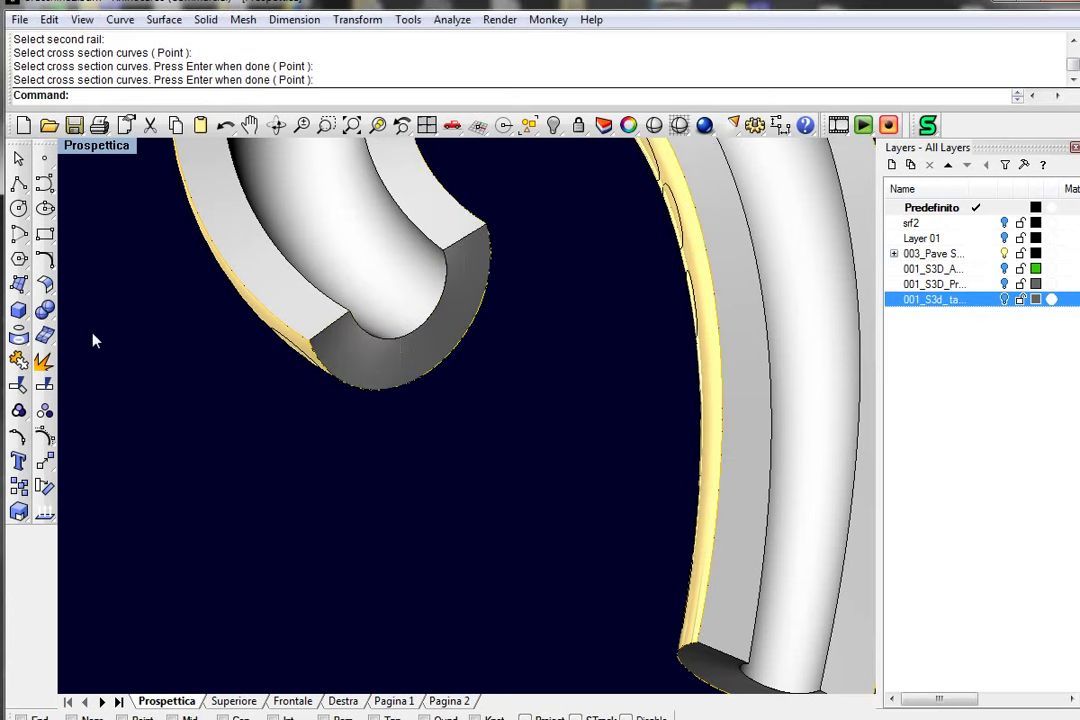
# - Join the tube and its end caps into one closed polysurface of six surfaces
pyautogui.click(18, 360)
pyautogui.click(318, 265)
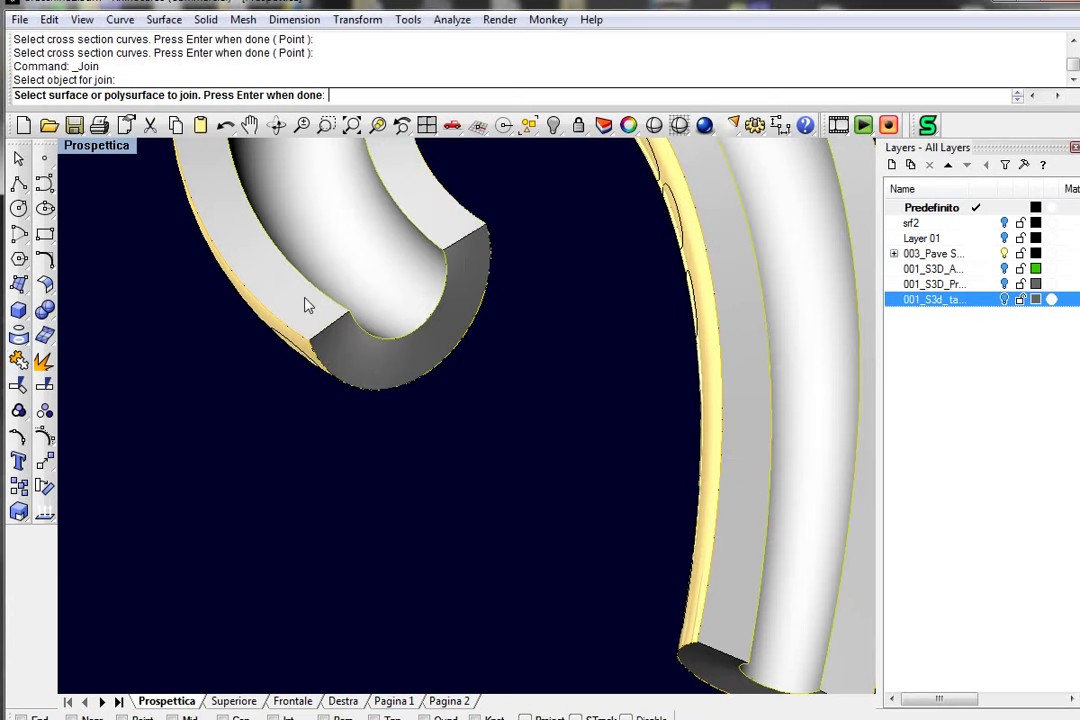
pyautogui.click(364, 375)
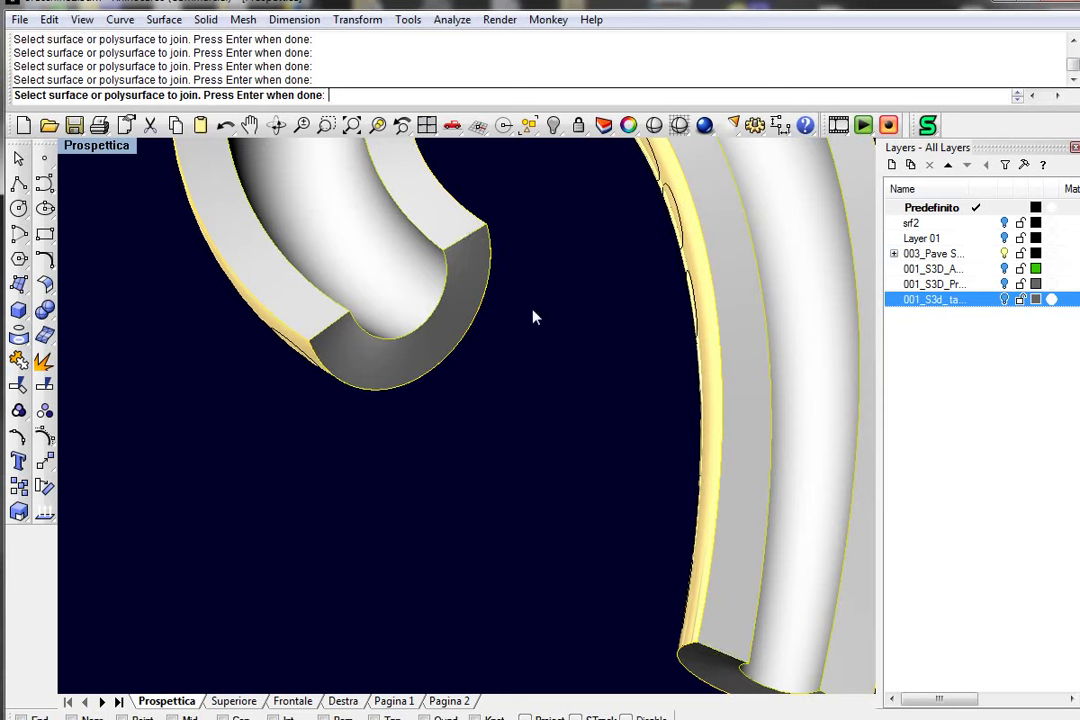
pyautogui.moveTo(533, 316)
pyautogui.mouseDown(button='right')
pyautogui.moveTo(571, 463)
pyautogui.moveTo(670, 598)
pyautogui.moveTo(686, 562)
pyautogui.moveTo(615, 535)
pyautogui.moveTo(513, 525)
pyautogui.moveTo(680, 458)
pyautogui.moveTo(615, 425)
pyautogui.mouseUp(button='right')
pyautogui.press('Return')
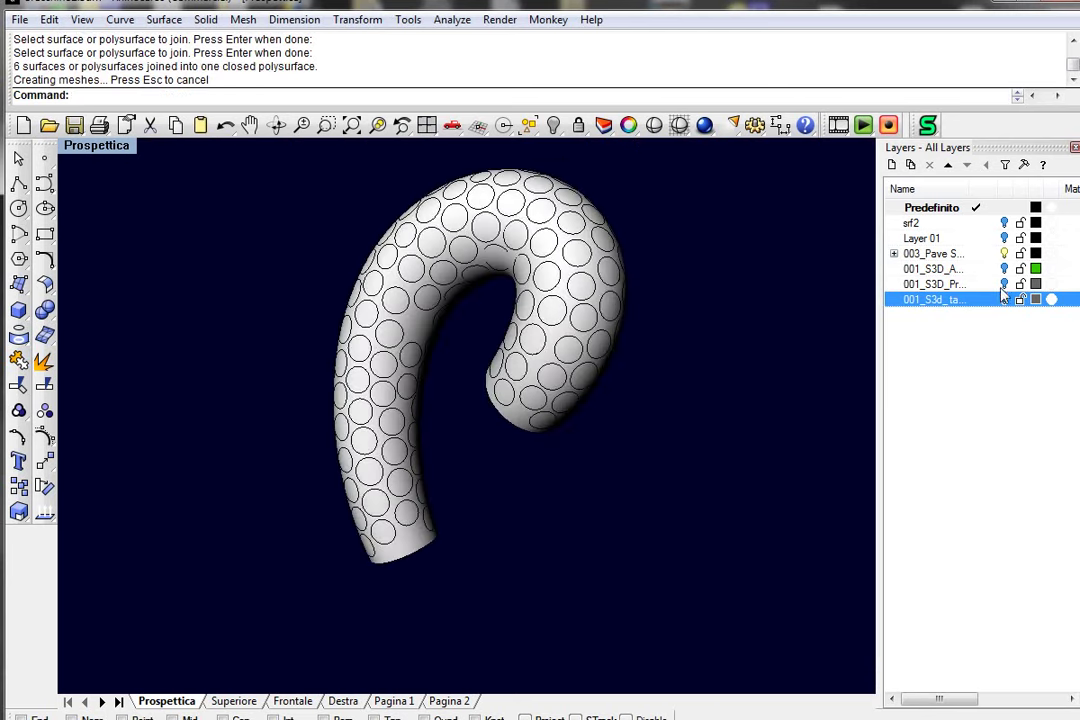
# - Show the stone layer and start the S3D_BooleanSubtract command
pyautogui.click(1004, 268)
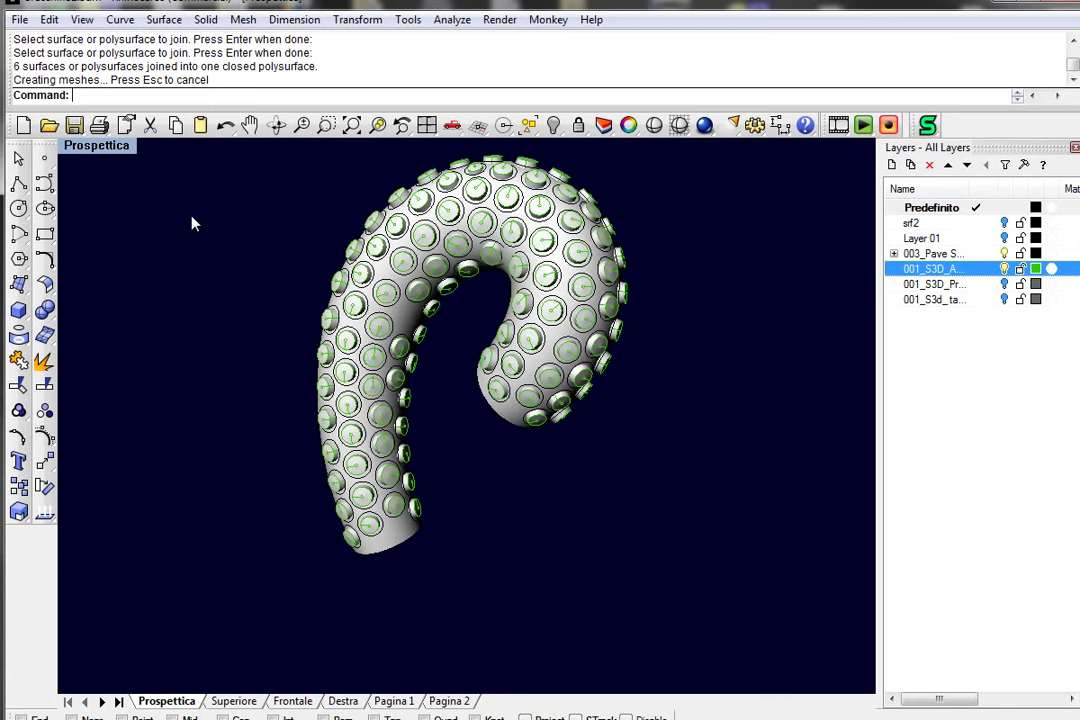
pyautogui.write('S3d')
pyautogui.press('Up')
pyautogui.press('Up')
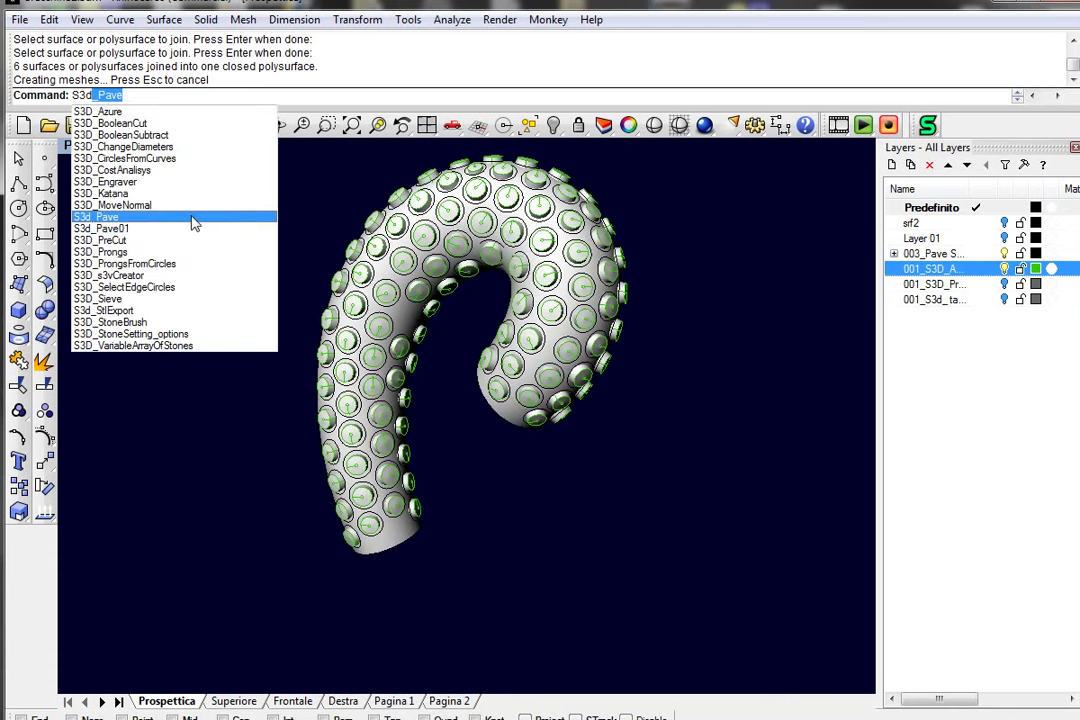
pyautogui.press('Up')
pyautogui.press('Up')
pyautogui.press('Up')
pyautogui.press('Up')
pyautogui.press('Up')
pyautogui.press('Up')
pyautogui.press('Return')
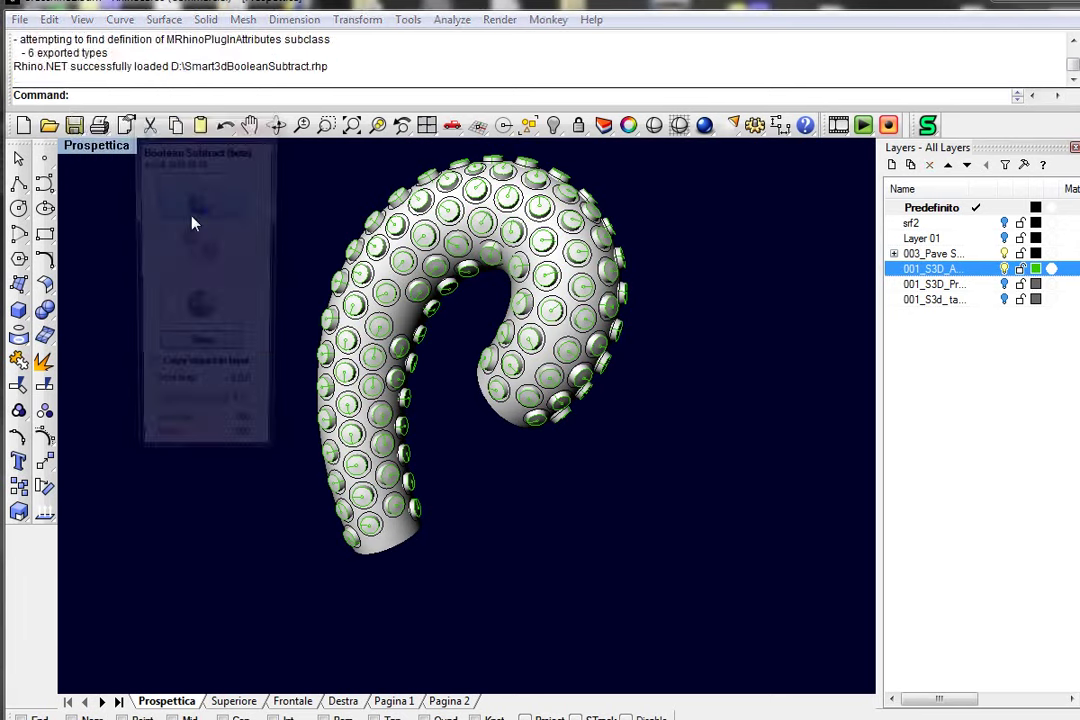
# - Pick the band as the target and select all 99 stones as cutters
pyautogui.moveTo(168, 119); pyautogui.dragTo(722, 262)
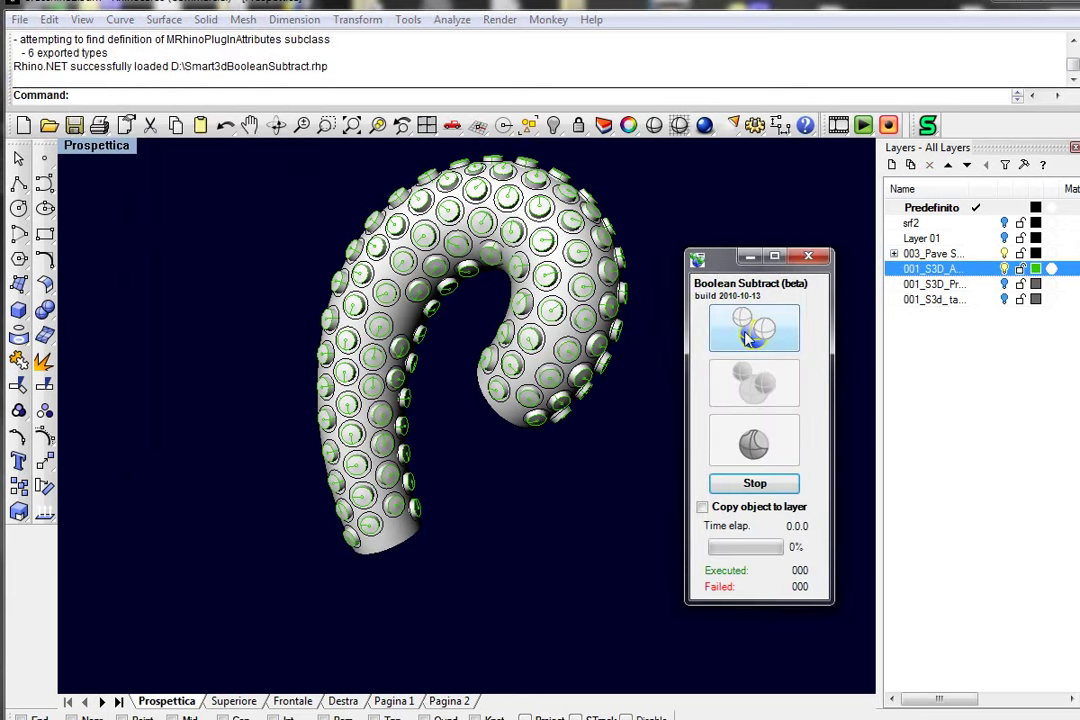
pyautogui.click(753, 328)
pyautogui.scroll(3, 515, 410)
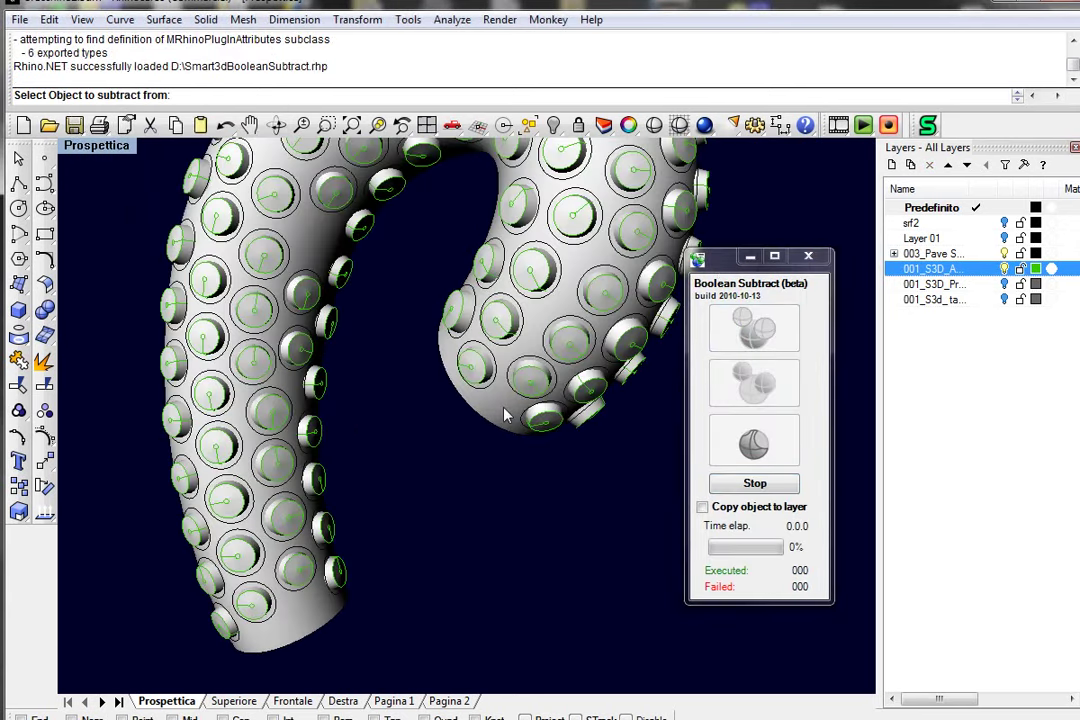
pyautogui.click(726, 398)
pyautogui.rightClick(930, 268)
pyautogui.click(968, 466)
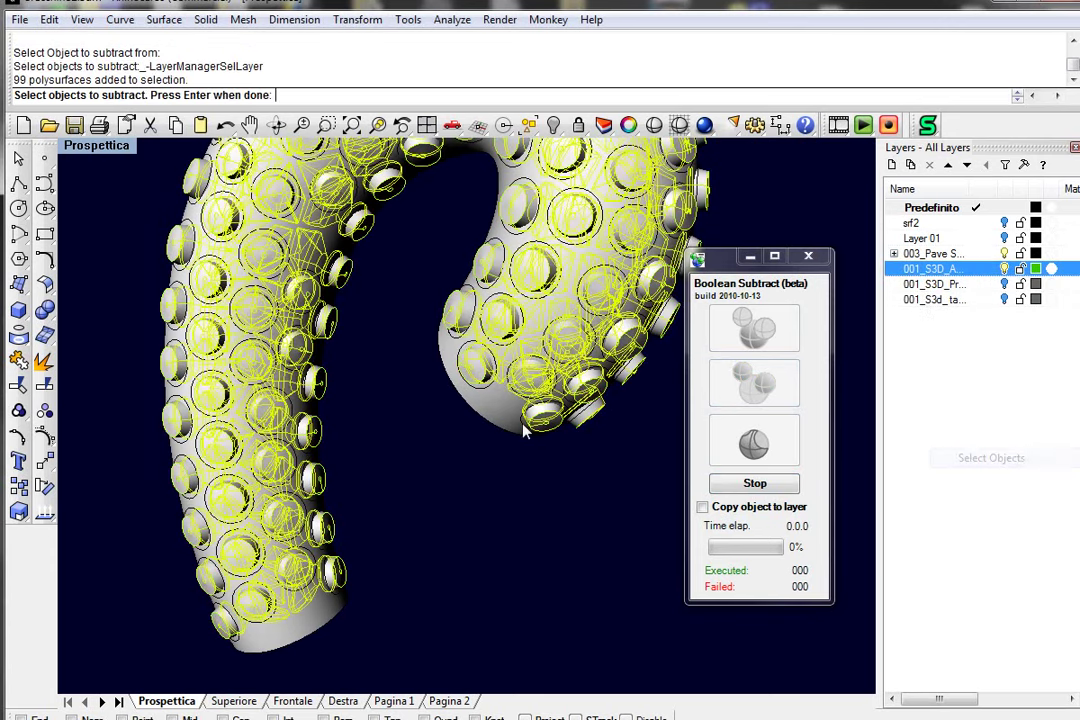
pyautogui.press('Return')
# - Run the Boolean Subtract so all 99 stone seats are cut from the band with zero failures
pyautogui.click(753, 440)
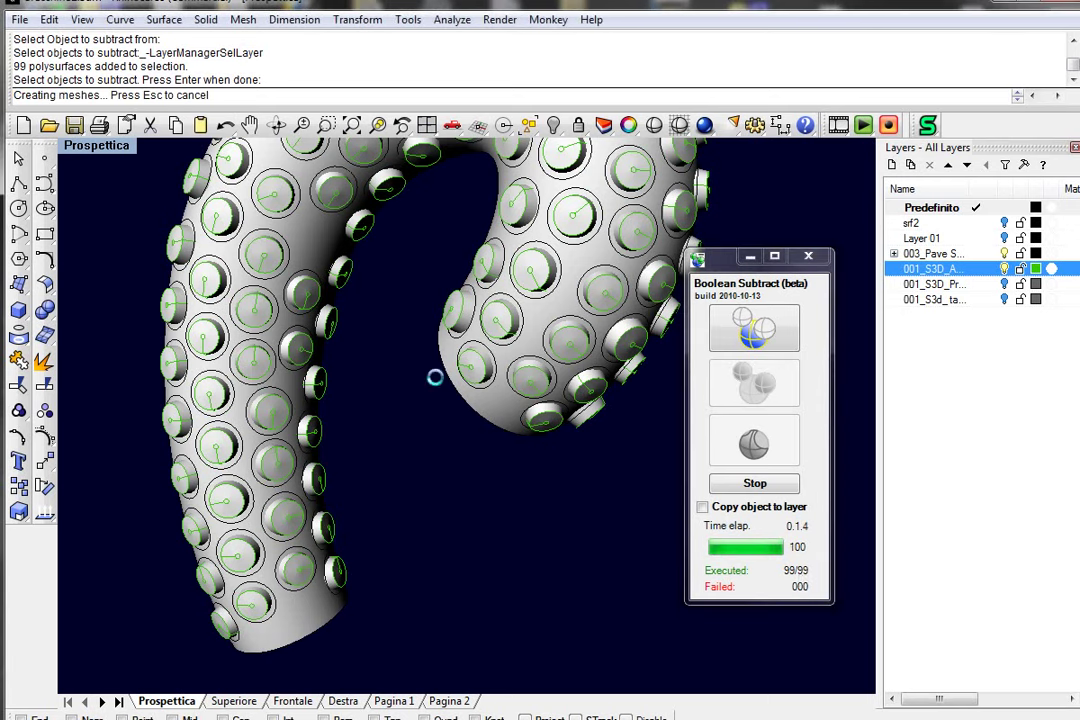
# - Orbit and zoom around the perforated band to inspect its hexagonal lattice
pyautogui.scroll(3, 509, 450)
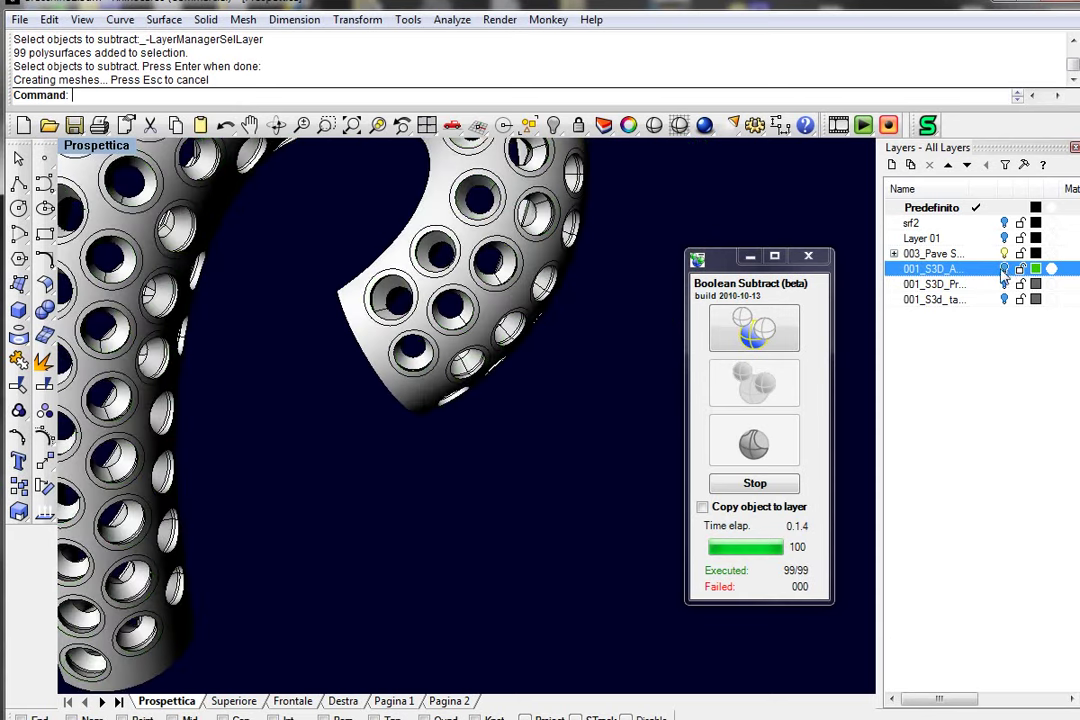
pyautogui.moveTo(400, 400)
pyautogui.mouseDown(button='right')
pyautogui.moveTo(362, 430)
pyautogui.moveTo(535, 449)
pyautogui.mouseUp(button='right')
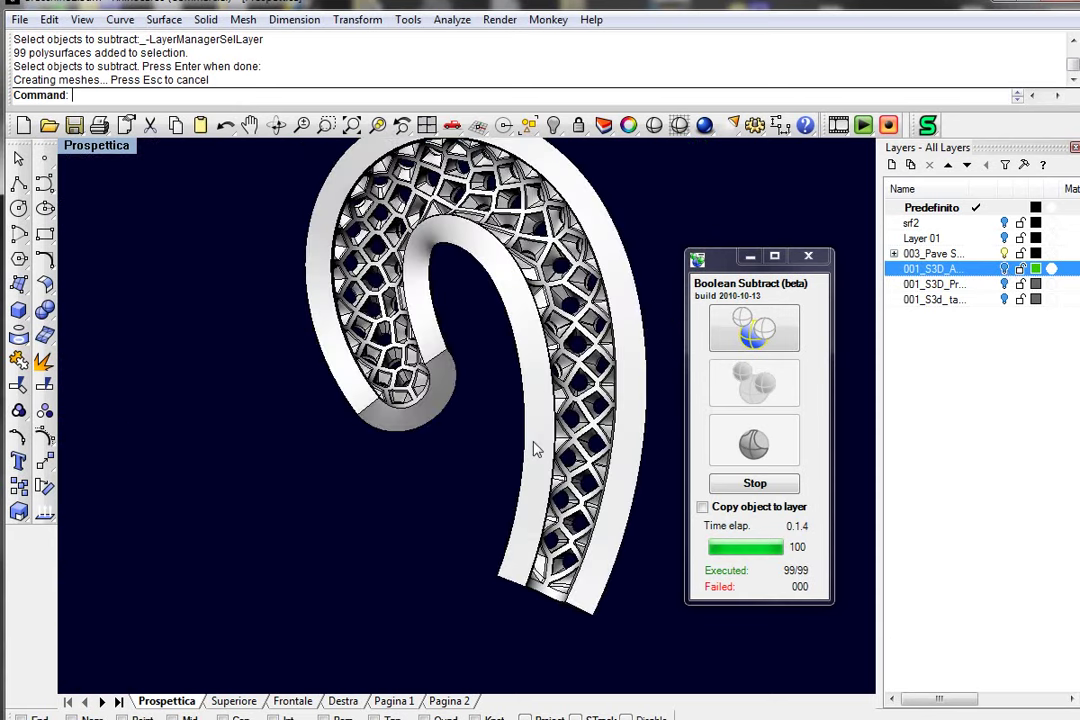
pyautogui.scroll(5, 378, 327)
pyautogui.moveTo(378, 327); pyautogui.dragTo(336, 375, button='right')
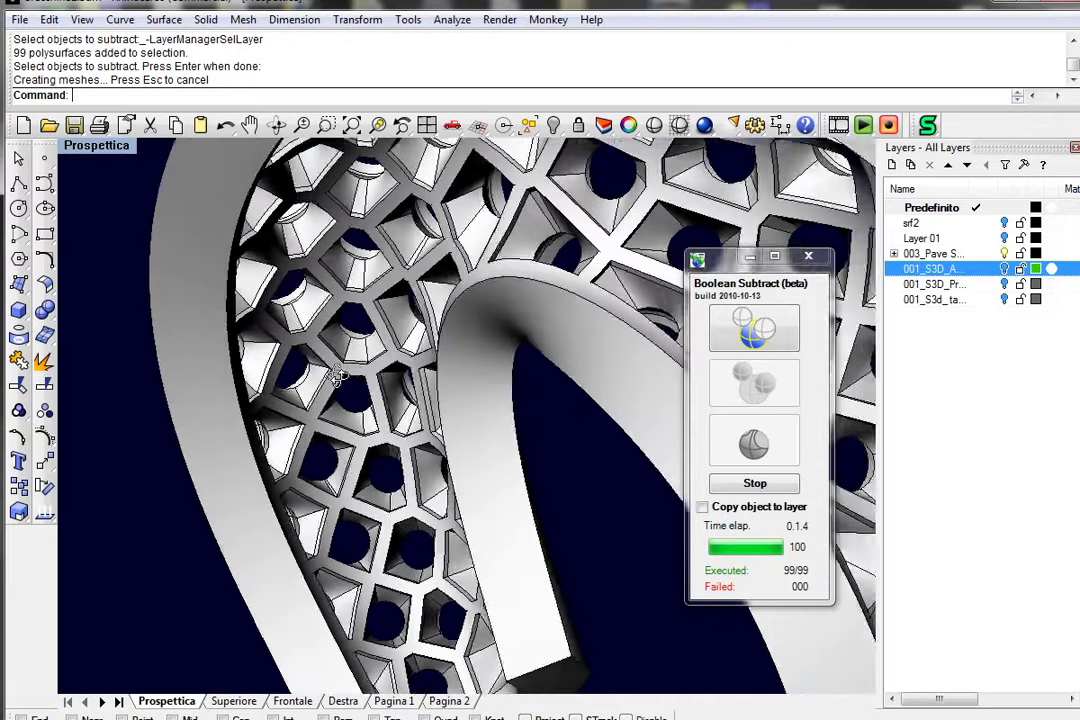
pyautogui.scroll(-5, 336, 375)
pyautogui.moveTo(374, 333)
pyautogui.mouseDown(button='right')
pyautogui.moveTo(398, 306)
pyautogui.moveTo(482, 398)
pyautogui.moveTo(481, 325)
pyautogui.moveTo(471, 353)
pyautogui.mouseUp(button='right')
pyautogui.scroll(-5, 471, 353)
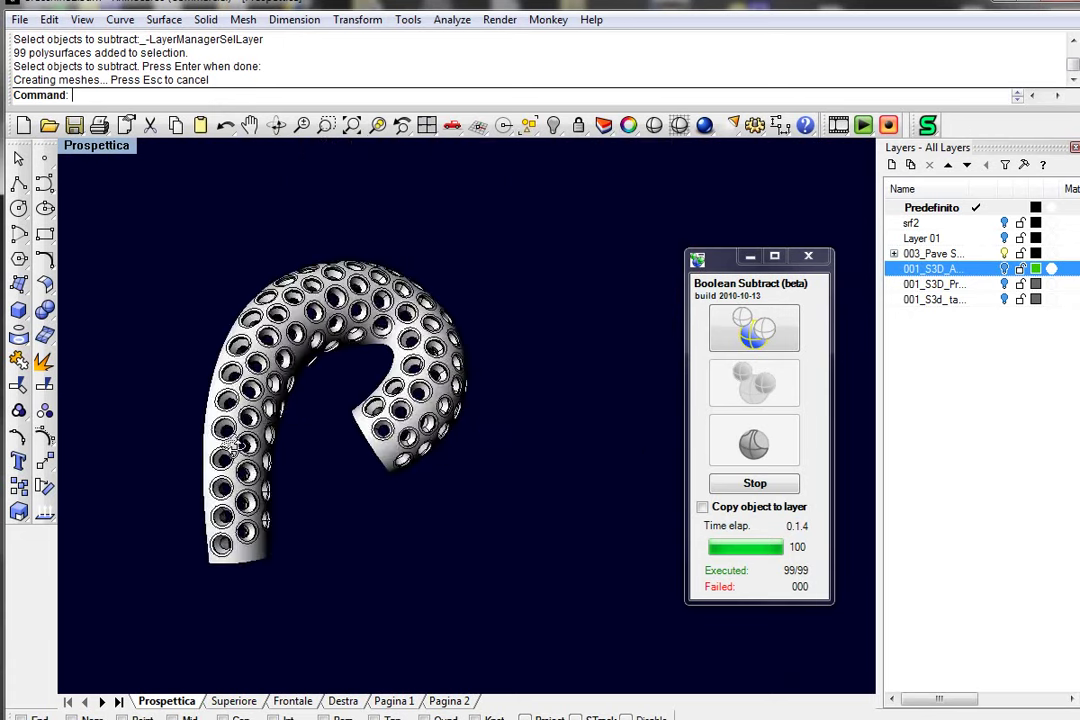
pyautogui.scroll(3, 178, 487)
pyautogui.moveTo(178, 487); pyautogui.dragTo(150, 411, button='right')
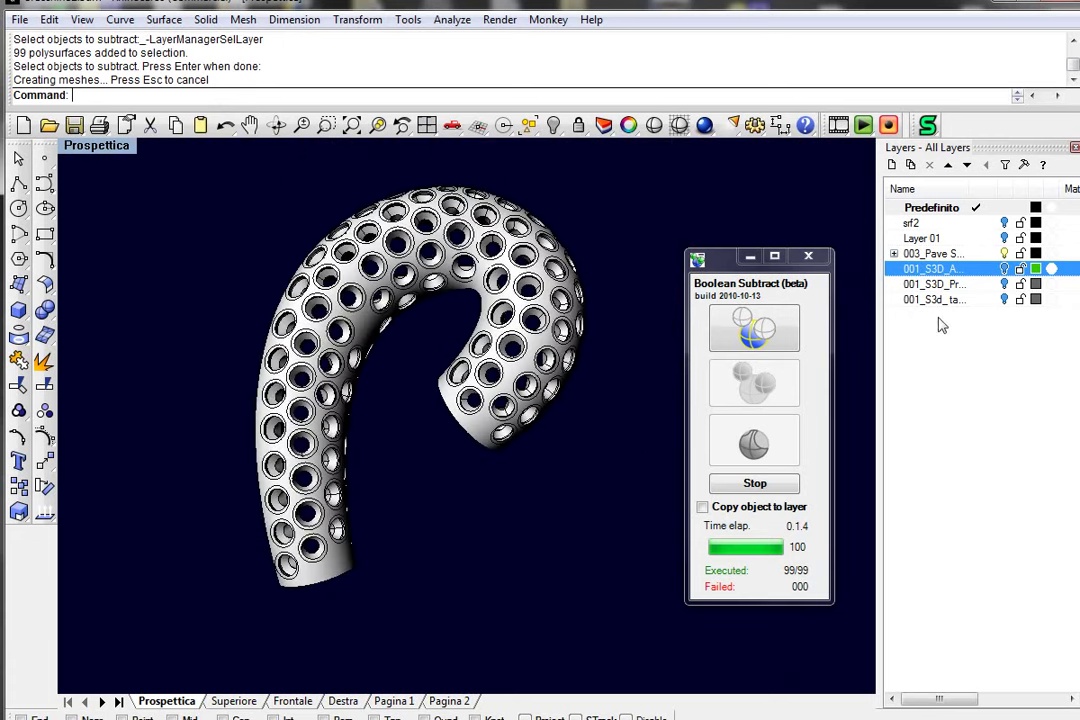
# - Turn on the prong pre-cut layer so its geometry is visible
pyautogui.click(1005, 300)
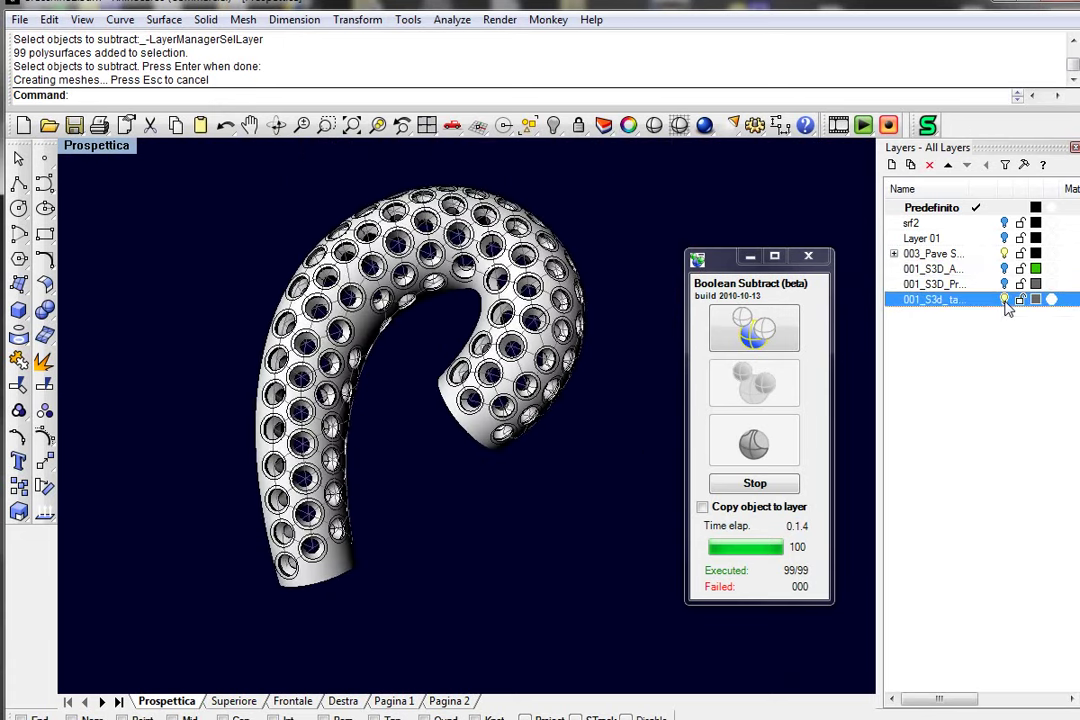
pyautogui.click(1007, 285)
pyautogui.click(1005, 284)
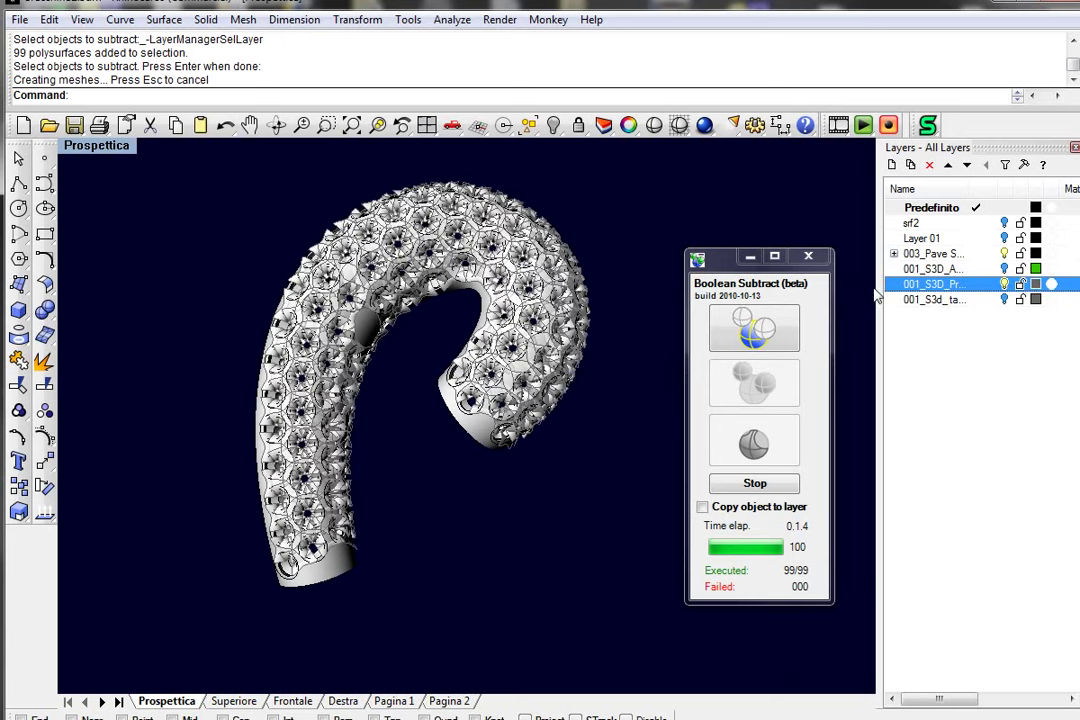
# - Start a new Boolean Subtract on the band with the 59 prong pre-cuts as cutters
pyautogui.click(754, 328)
pyautogui.scroll(3, 330, 597)
pyautogui.click(288, 568)
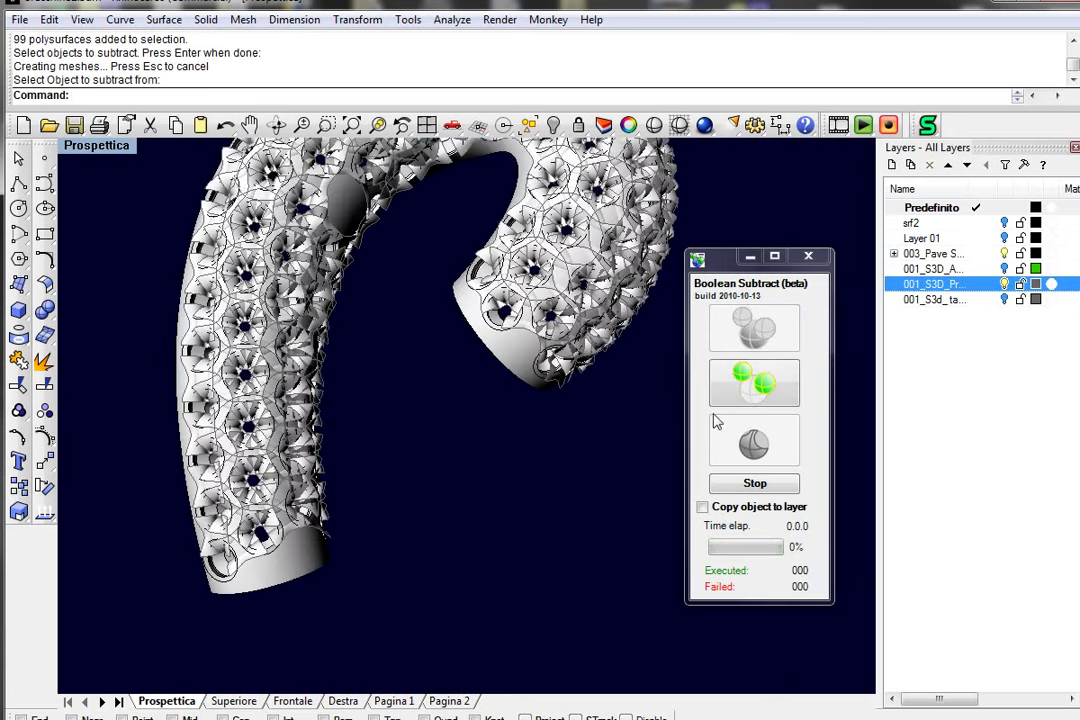
pyautogui.click(750, 387)
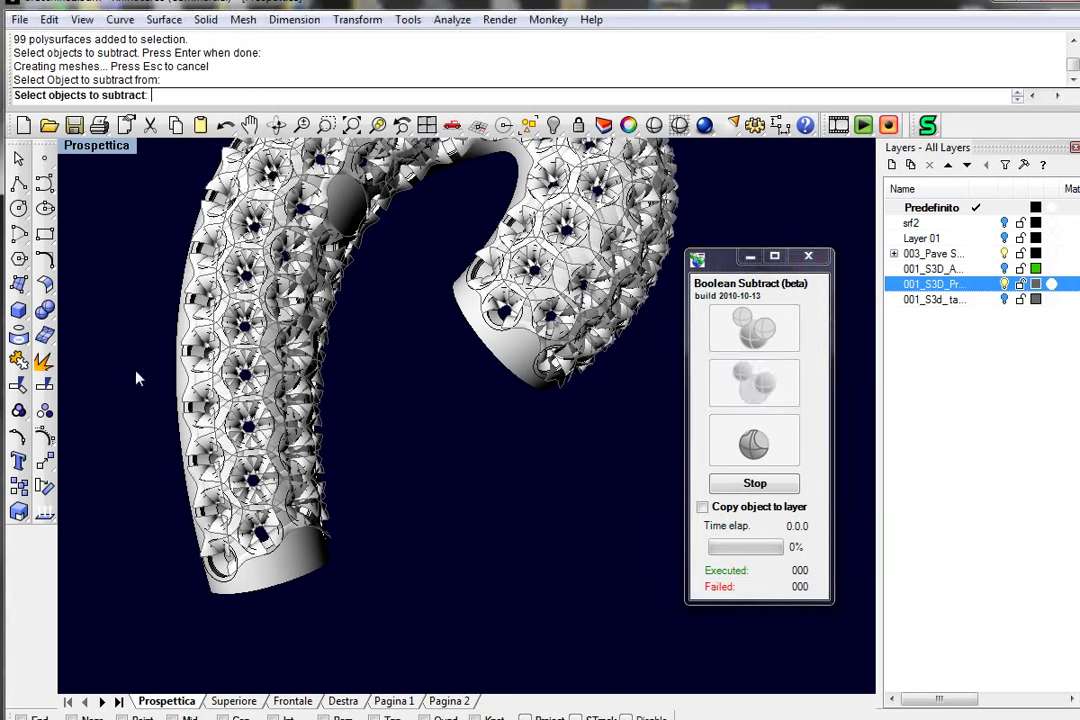
pyautogui.moveTo(128, 320); pyautogui.dragTo(451, 646)
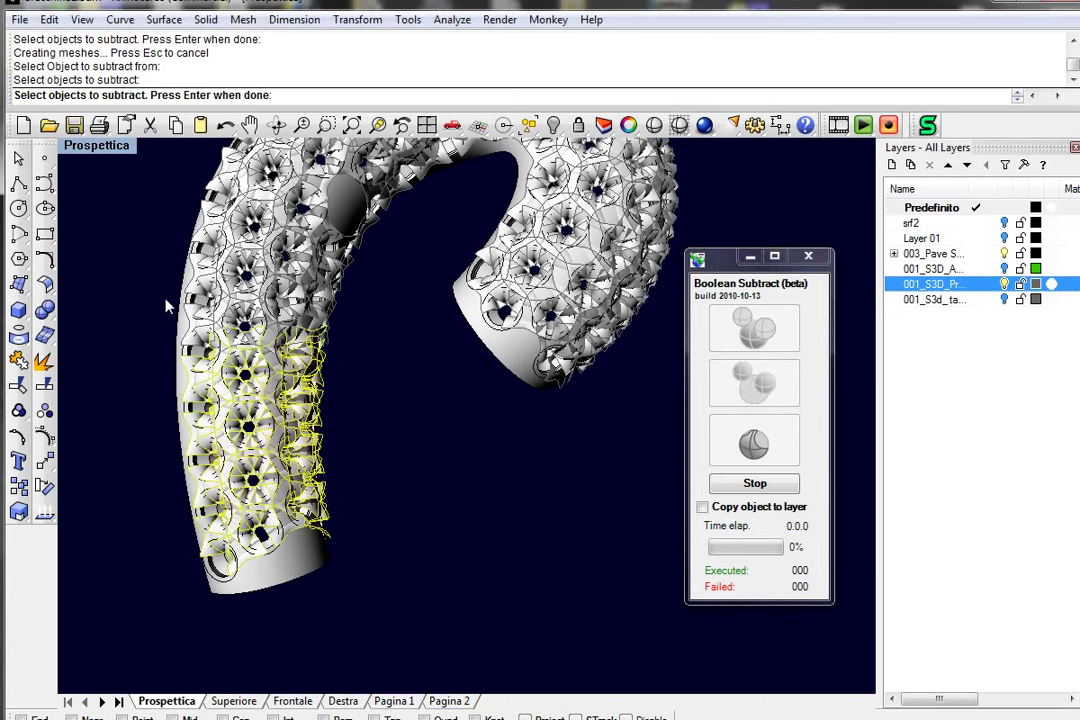
pyautogui.moveTo(137, 234); pyautogui.dragTo(374, 441)
pyautogui.press('Return')
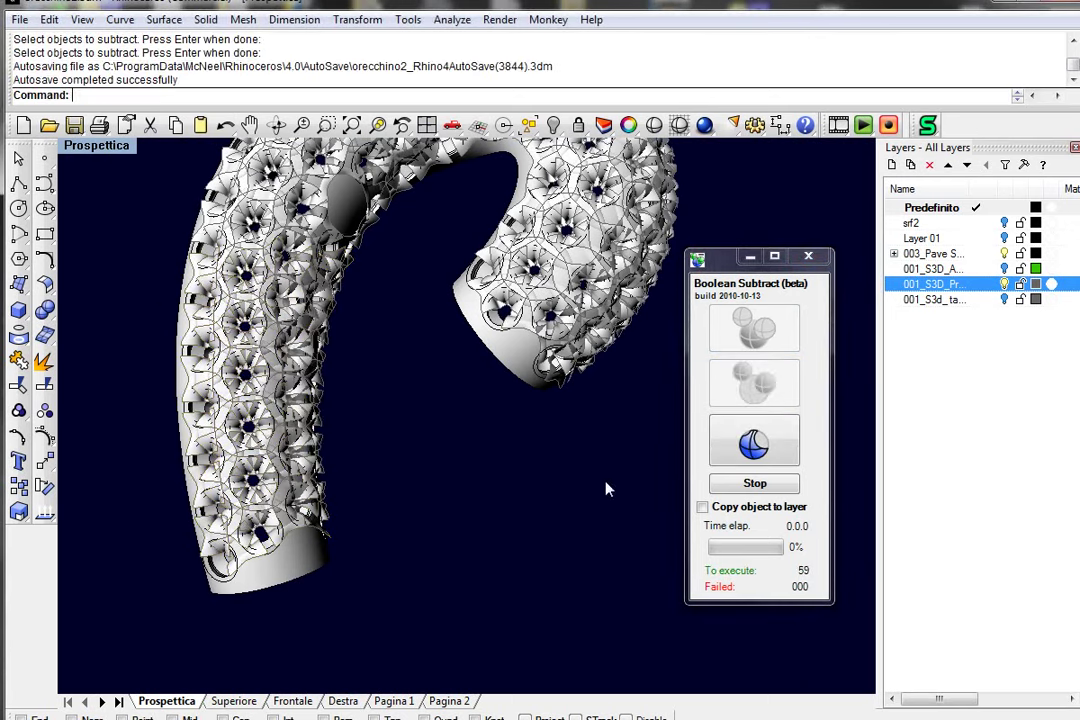
# - Run the subtraction so all 59 prong pre-cuts are cut from the band without failures
pyautogui.click(745, 452)
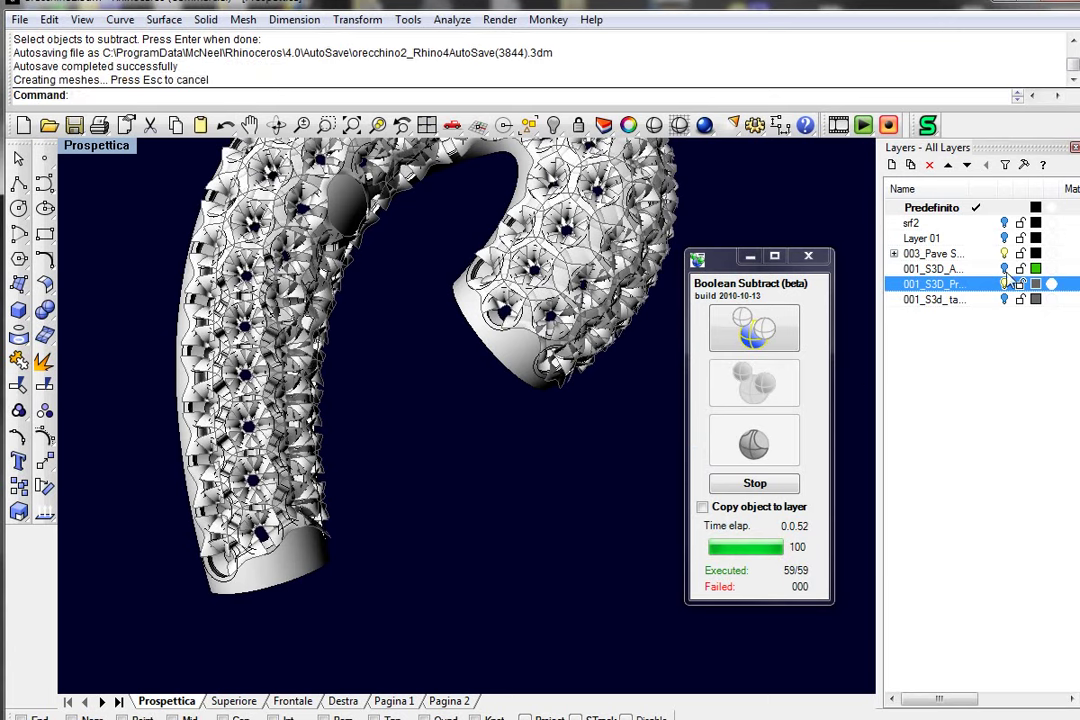
pyautogui.scroll(3, 448, 440)
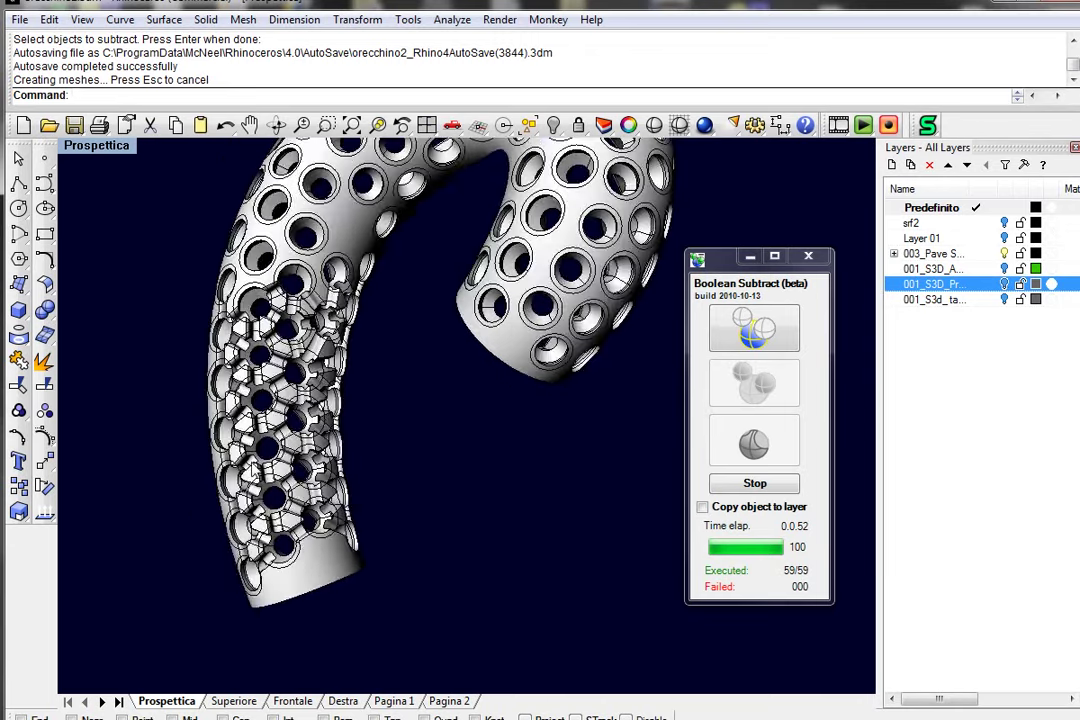
pyautogui.scroll(3, 448, 440)
pyautogui.click(78, 148)
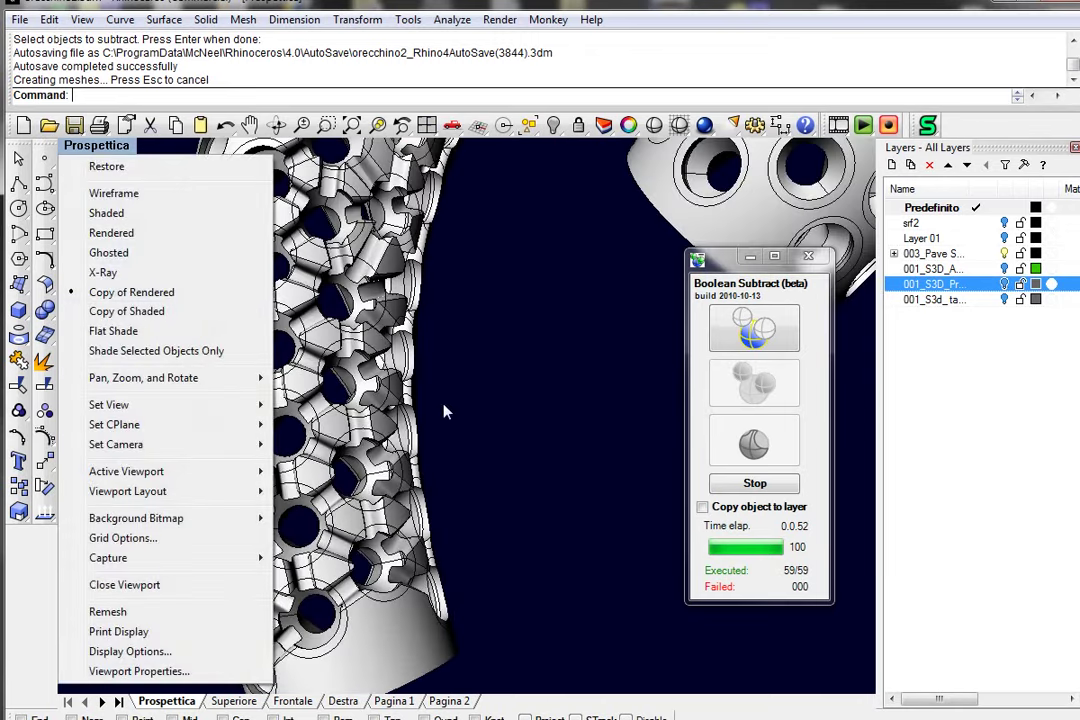
pyautogui.scroll(3, 443, 410)
pyautogui.scroll(3, 250, 568)
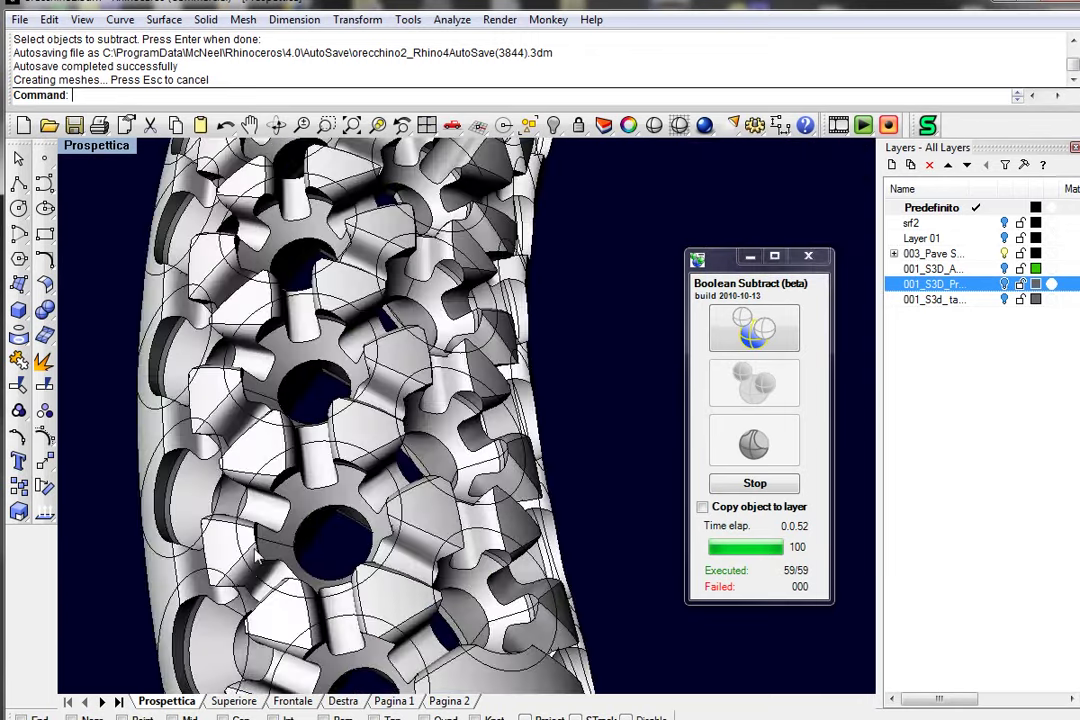
pyautogui.moveTo(250, 568)
pyautogui.mouseDown(button='right')
pyautogui.moveTo(374, 556)
pyautogui.moveTo(321, 500)
pyautogui.moveTo(426, 388)
pyautogui.mouseUp(button='right')
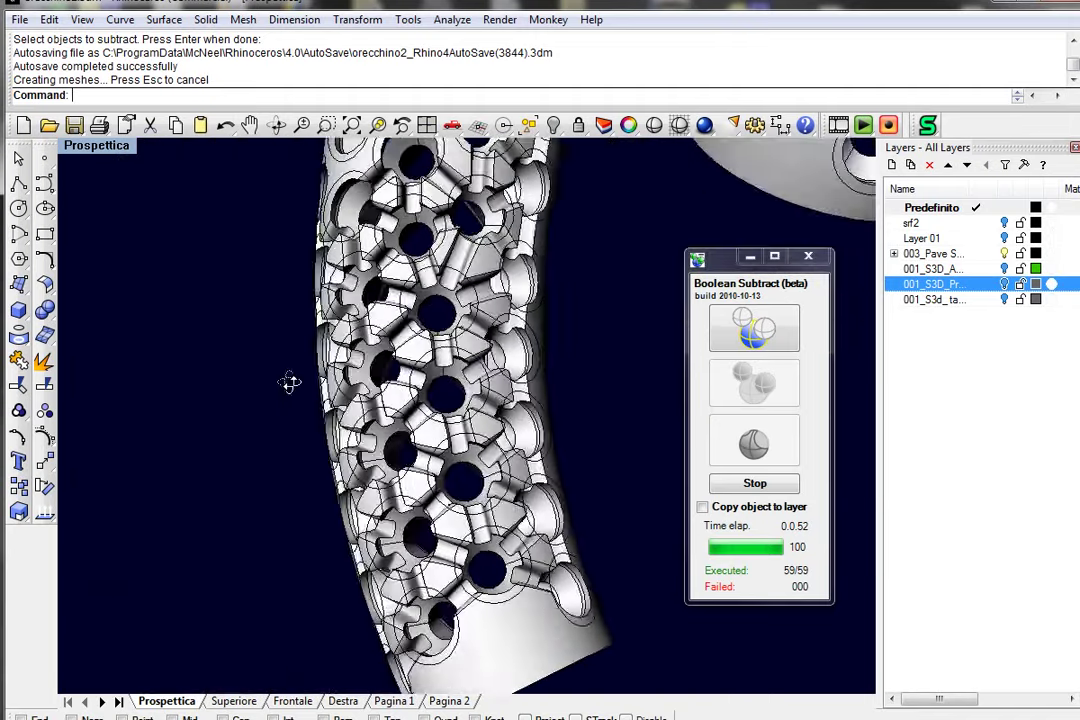
pyautogui.scroll(-2, 430, 386)
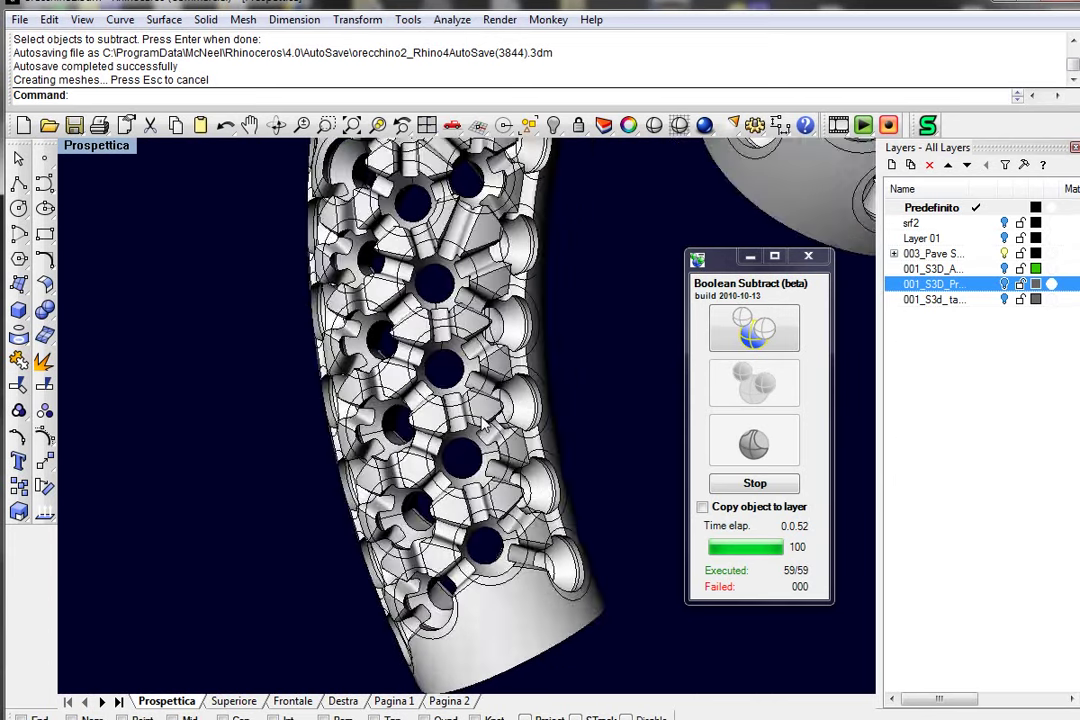
pyautogui.scroll(-2, 455, 405)
pyautogui.scroll(-2, 485, 425)
pyautogui.scroll(-1, 510, 445)
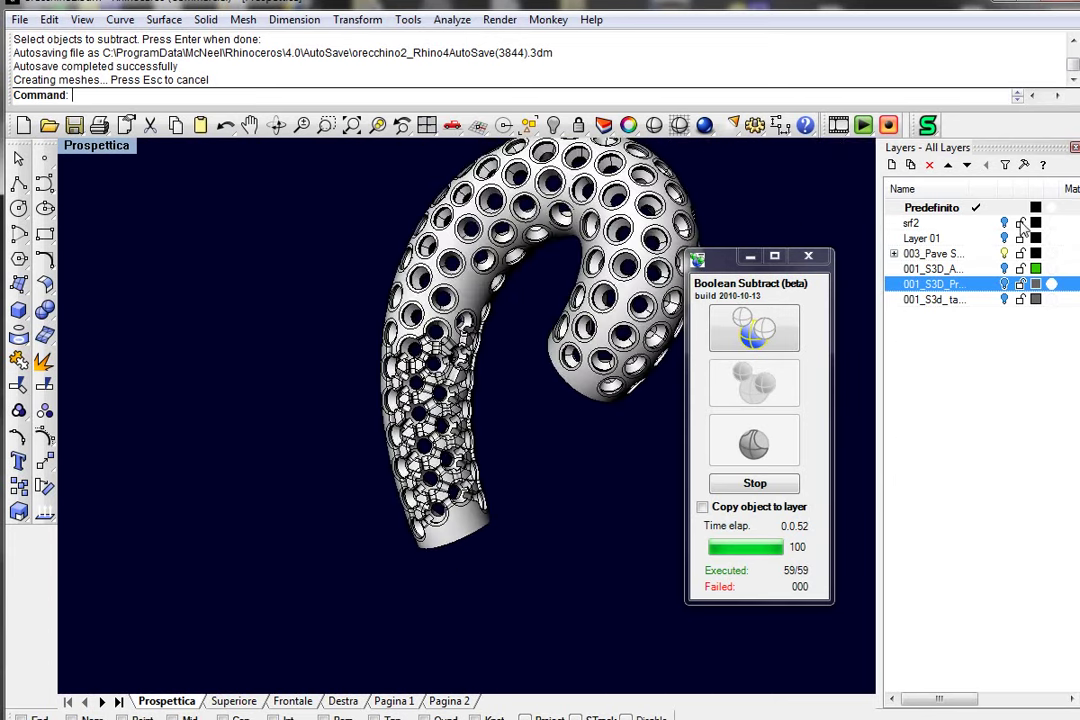
pyautogui.moveTo(499, 306); pyautogui.dragTo(560, 300, button='right')
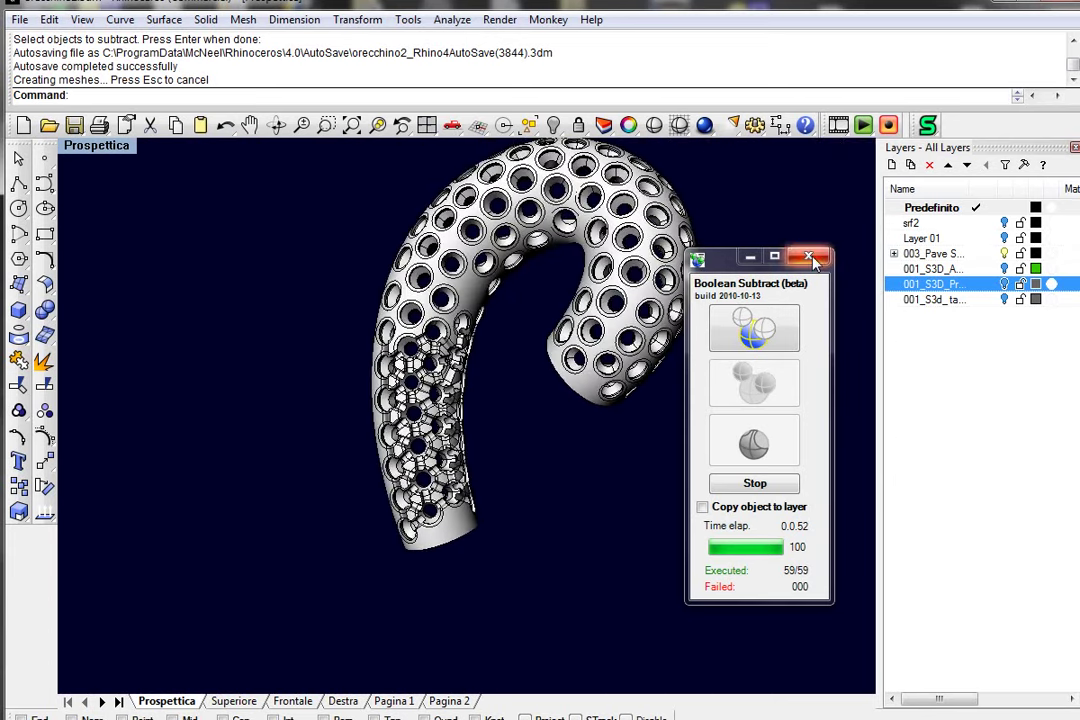